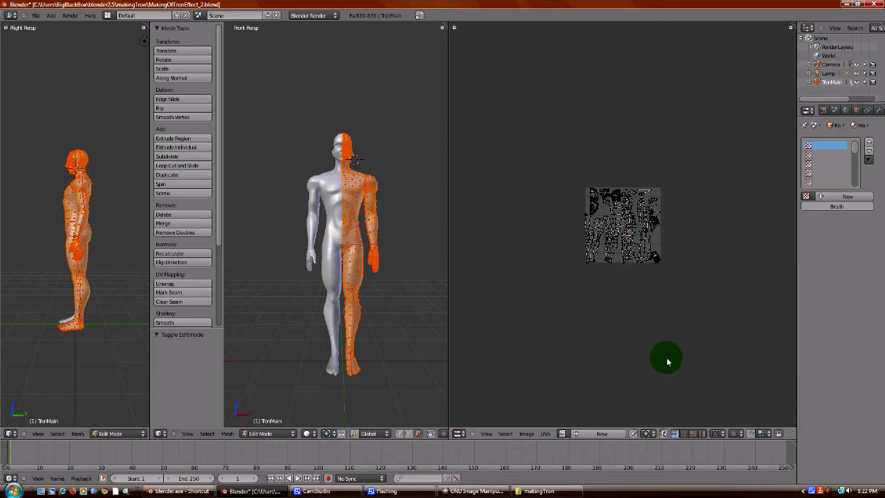
# Step: Create a new 2048 × 2048 image named TronBodyTexture for the body's UV layout
pyautogui.scroll(6, 668, 353)
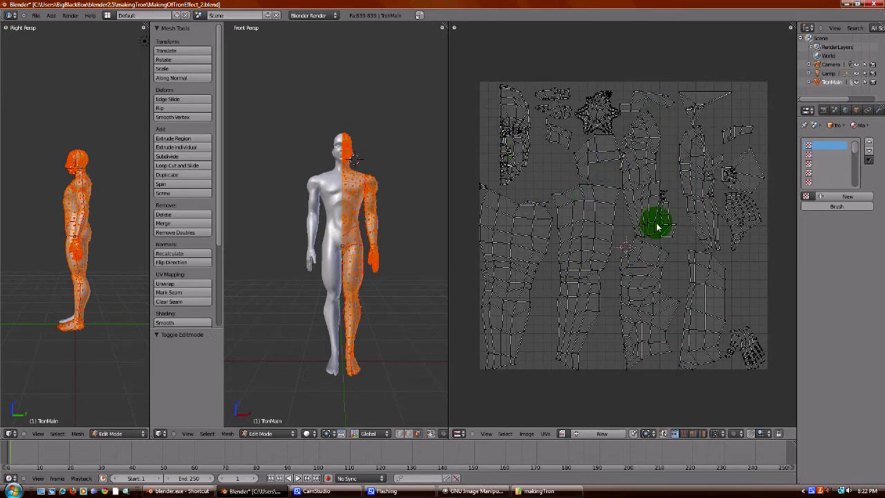
pyautogui.click(602, 434)
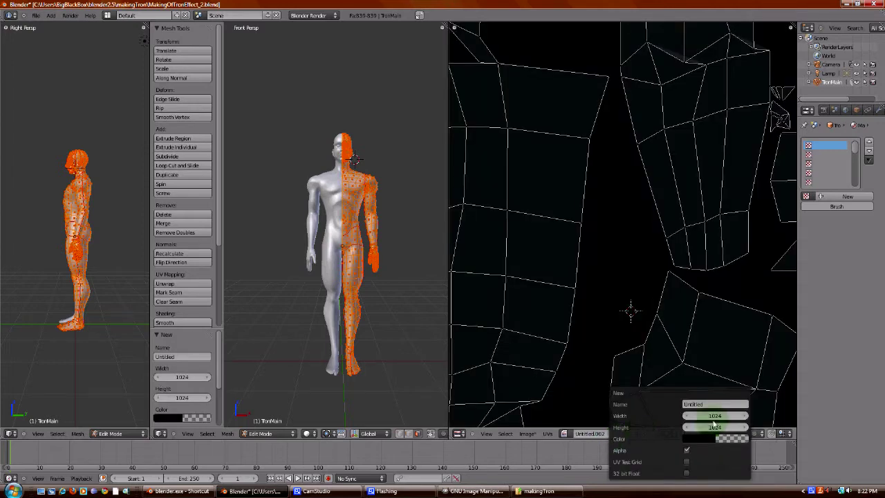
pyautogui.click(715, 417)
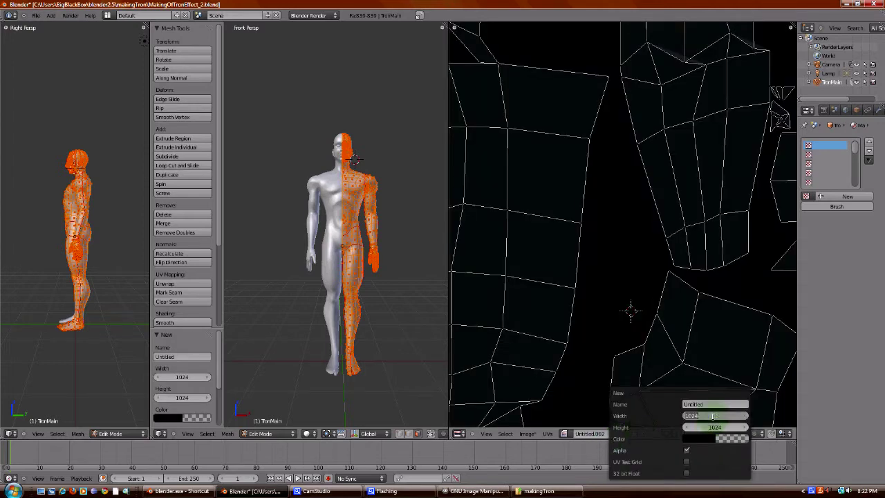
pyautogui.write('2048')
pyautogui.press('Tab')
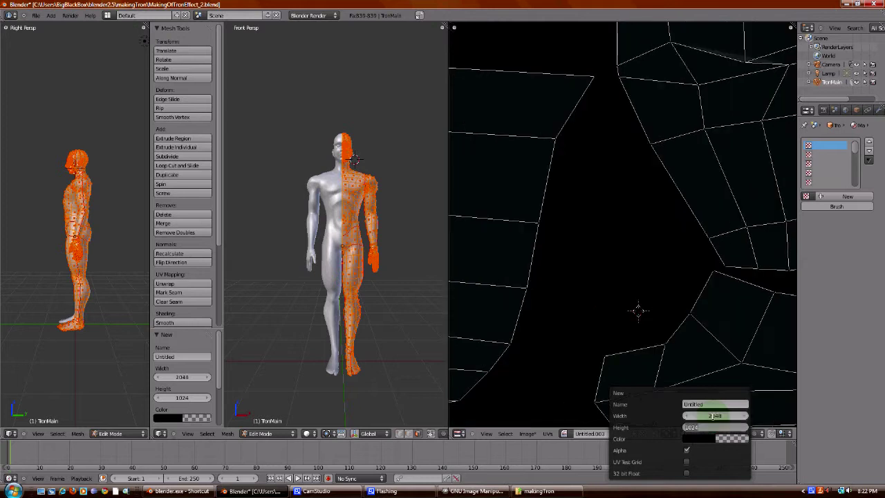
pyautogui.write('2048')
pyautogui.press('Tab')
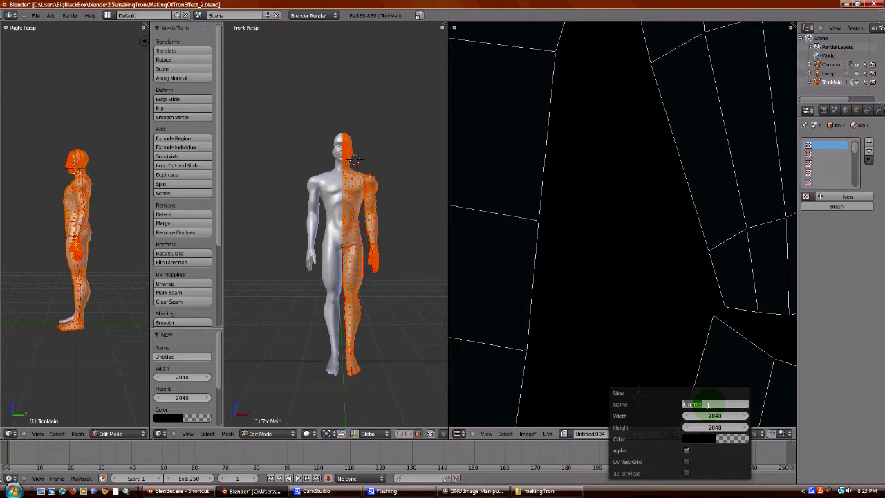
pyautogui.write('TronBodyTexture')
pyautogui.press('Return')
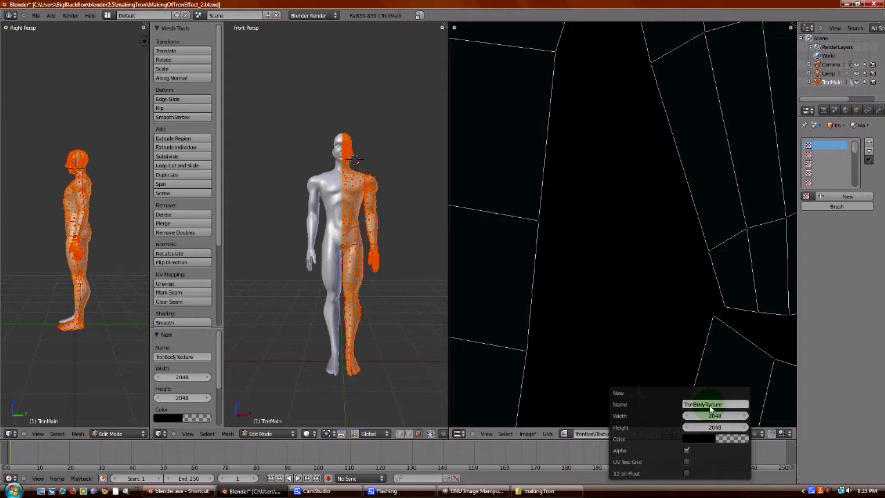
# Step: Save the new image as a PNG named TronBodyTexture in the makingTron folder
pyautogui.click(527, 434)
pyautogui.click(538, 379)
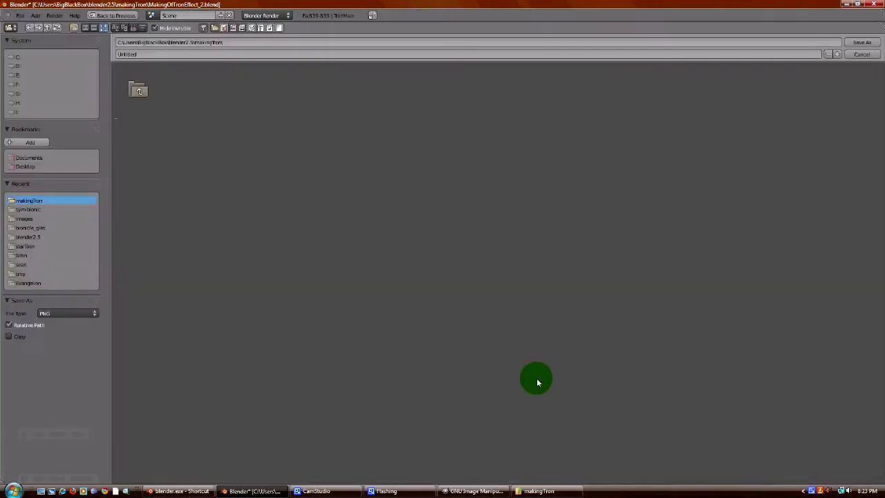
pyautogui.click(193, 54)
pyautogui.write('T')
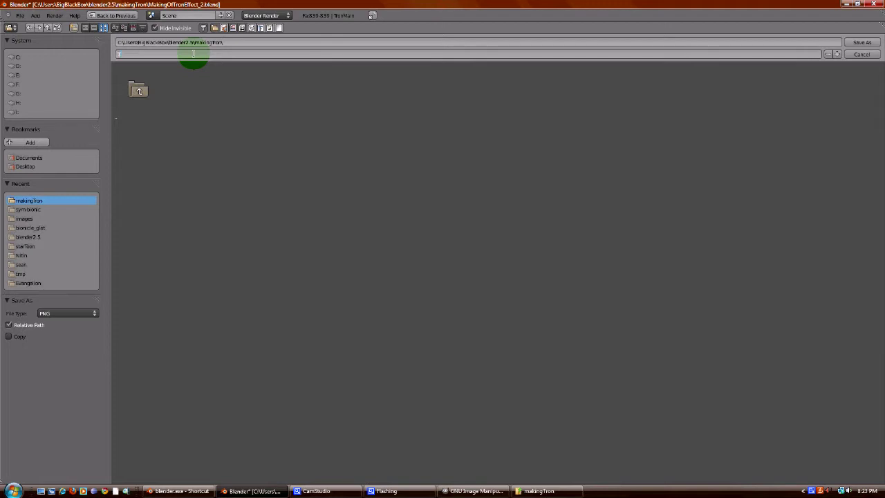
pyautogui.write('ronBodyTexture')
pyautogui.press('Return')
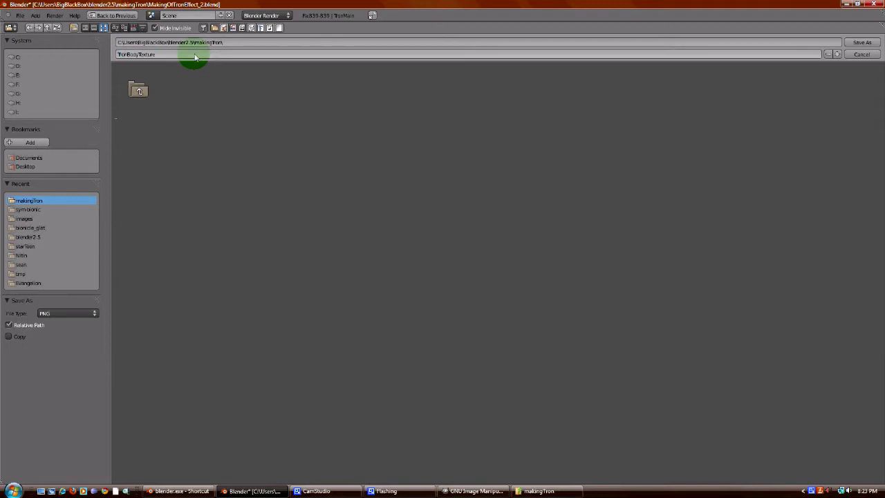
pyautogui.click(861, 42)
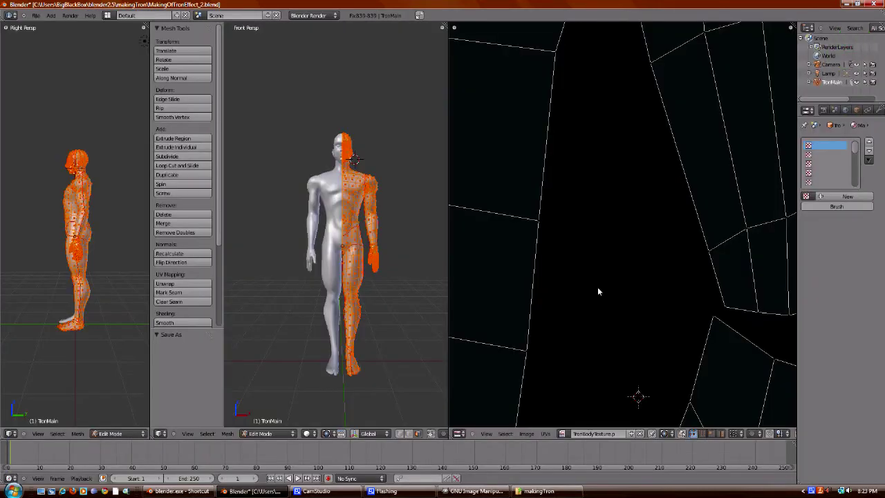
# Step: Switch to the makingTron folder in the file explorer and check the saved TronBodyTexture.png file's details
pyautogui.scroll(-3, 598, 289)
pyautogui.scroll(-2, 595, 282)
pyautogui.click(556, 491)
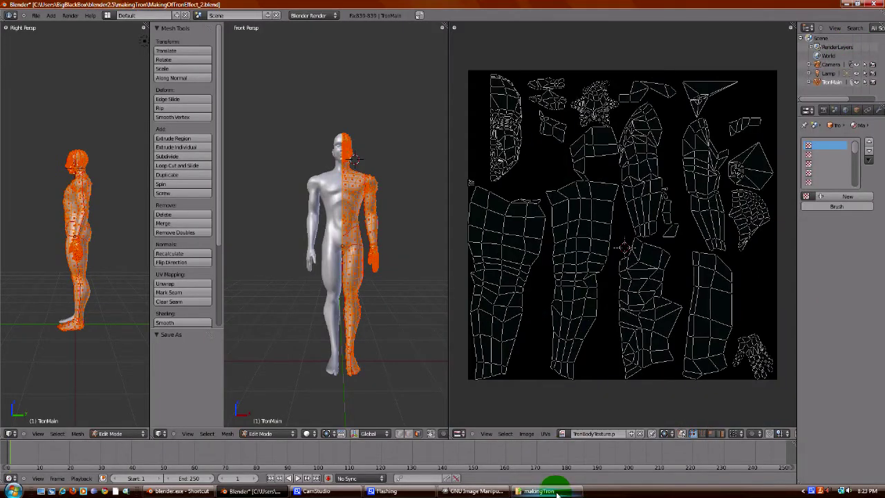
pyautogui.click(437, 49)
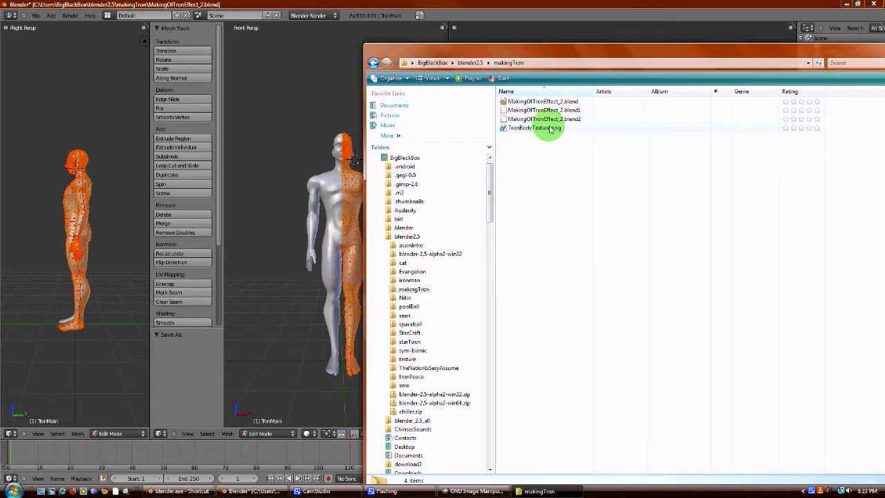
pyautogui.moveTo(519, 128)
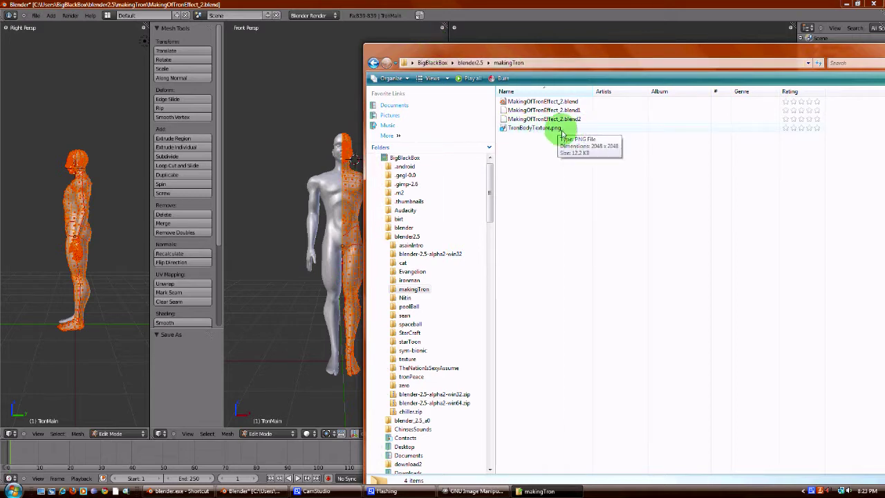
pyautogui.moveTo(562, 131); pyautogui.dragTo(567, 27)
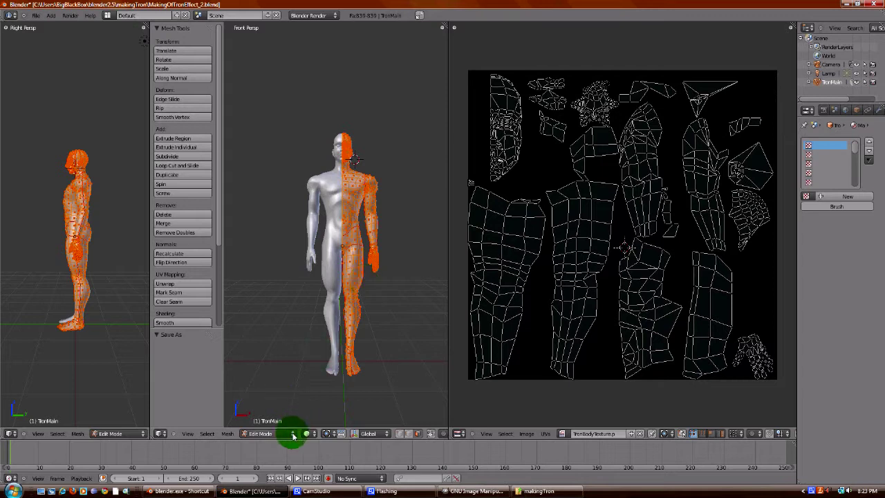
# Step: Put the body model in Texture Paint mode and change the front view to orthographic projection
pyautogui.click(292, 432)
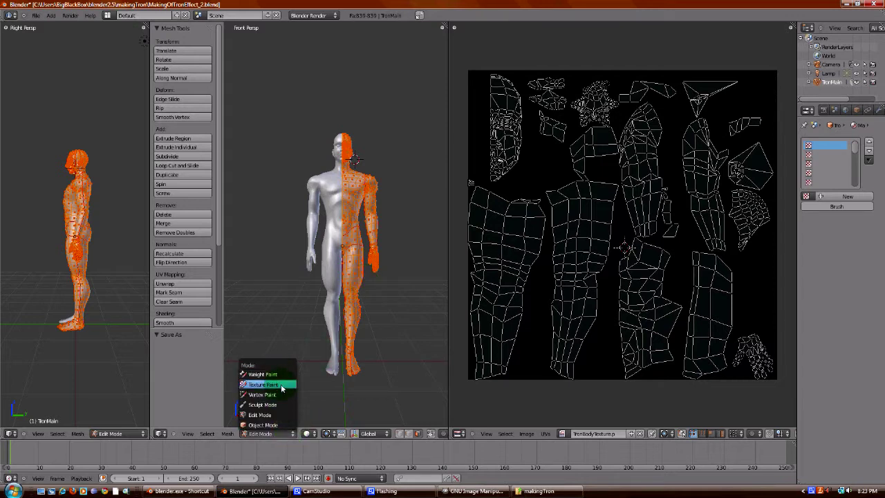
pyautogui.click(281, 386)
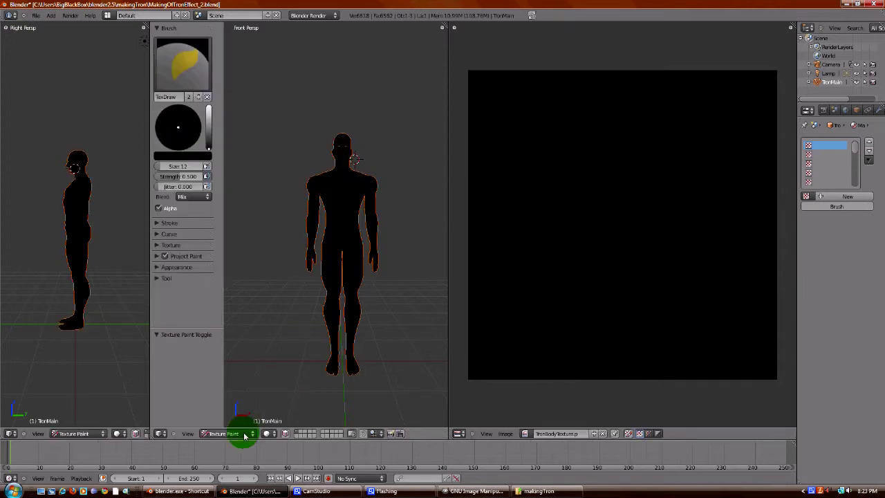
pyautogui.scroll(4, 341, 332)
pyautogui.scroll(-2, 349, 297)
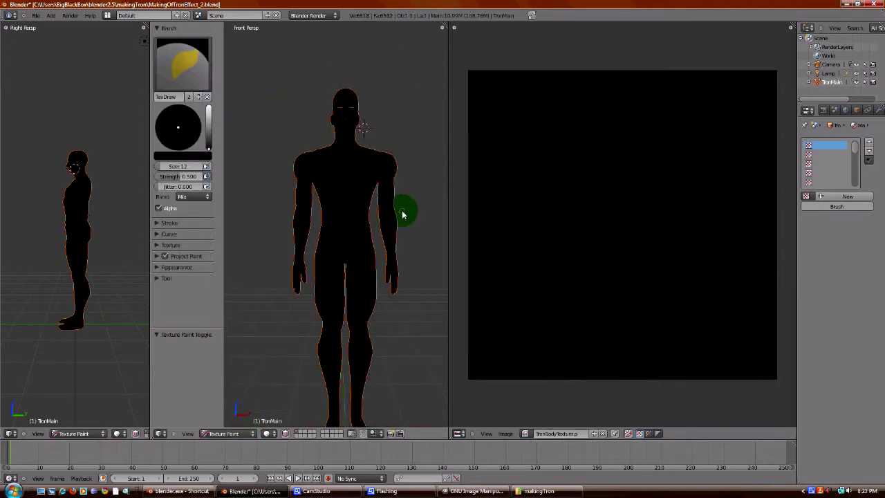
pyautogui.scroll(1, 398, 226)
pyautogui.click(187, 434)
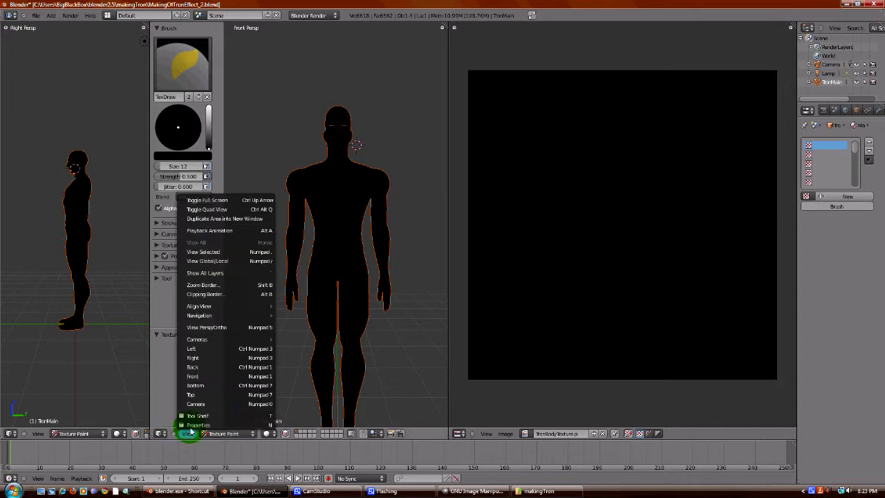
pyautogui.click(213, 328)
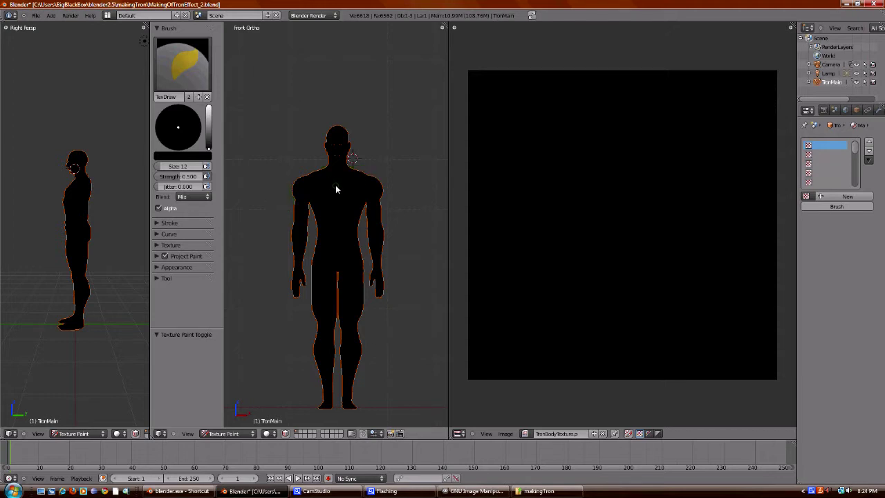
# Step: Set the paint brush color to white, with R, G and B at 1.000
pyautogui.click(237, 132)
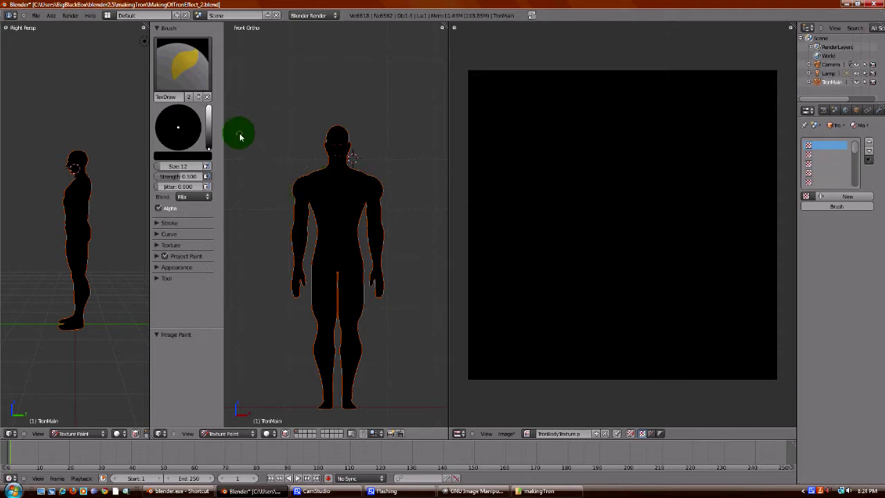
pyautogui.click(194, 155)
pyautogui.click(235, 90)
pyautogui.moveTo(234, 93); pyautogui.dragTo(234, 27)
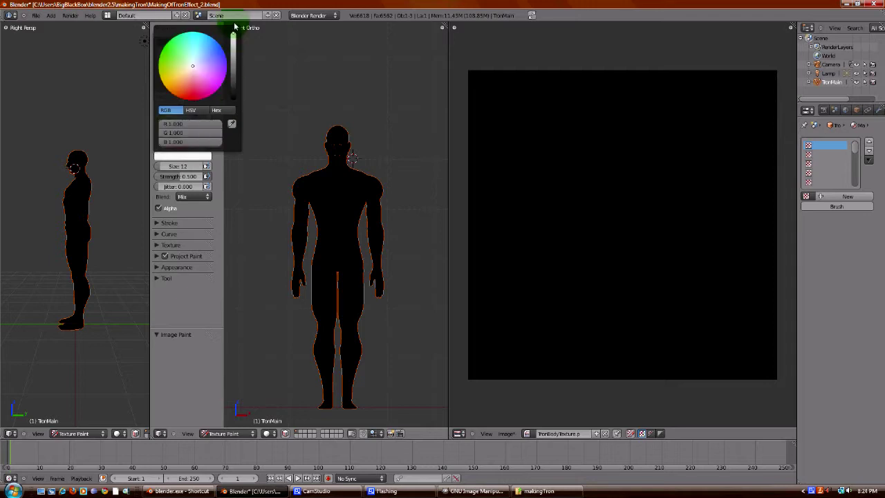
pyautogui.click(381, 101)
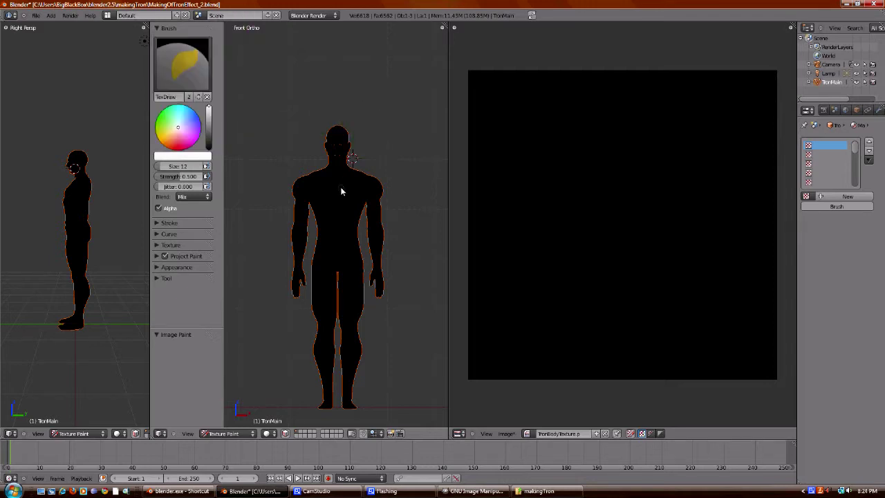
# Step: Paint a white downward-pointing triangle outline on the upper chest from the front view
pyautogui.scroll(2, 340, 194)
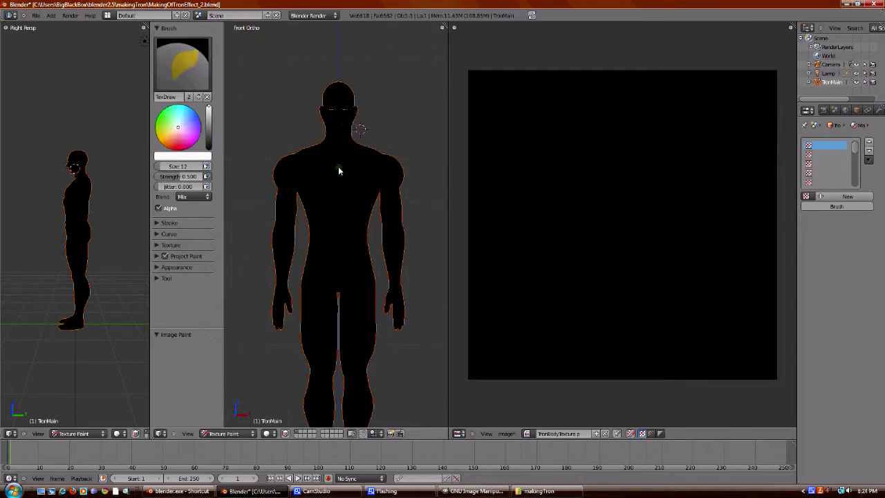
pyautogui.moveTo(339, 170)
pyautogui.mouseDown()
pyautogui.moveTo(361, 168)
pyautogui.moveTo(349, 181)
pyautogui.mouseUp()
pyautogui.moveTo(341, 188); pyautogui.dragTo(363, 168)
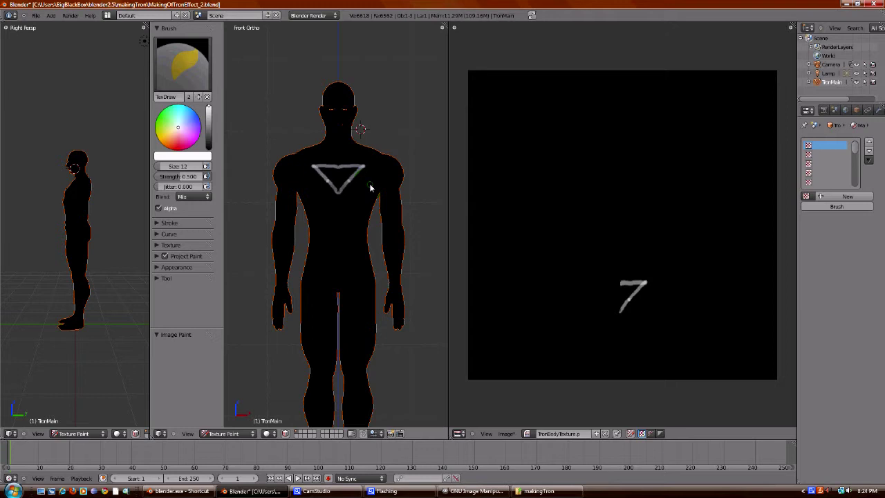
# Step: From the right side view, paint a circle on the shoulder with a straight line running down the upper arm
pyautogui.moveTo(396, 167); pyautogui.dragTo(370, 177, button='middle')
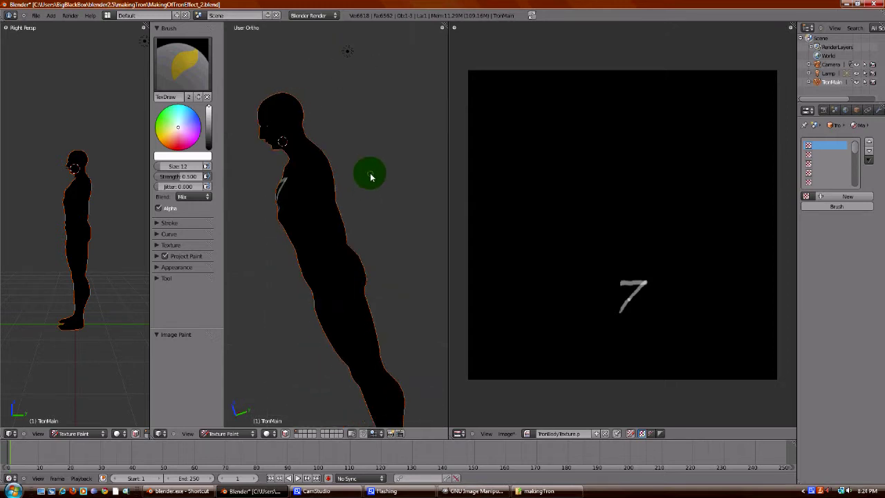
pyautogui.press('KP_3')
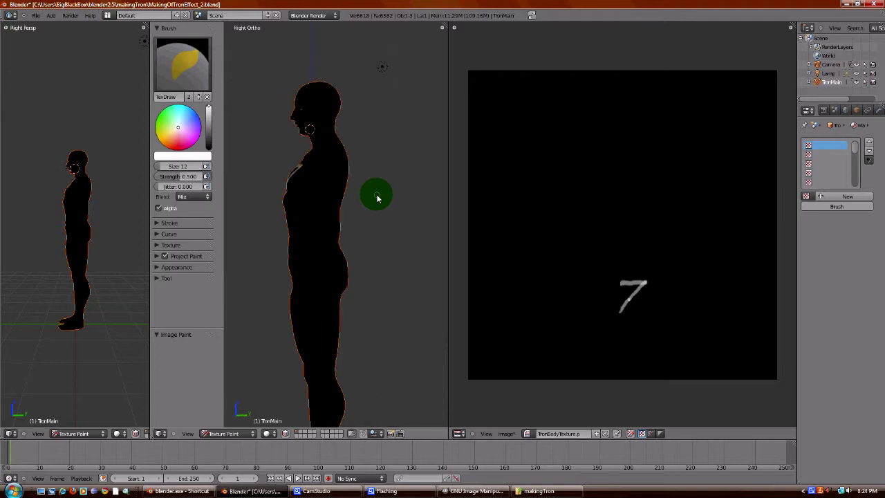
pyautogui.keyDown('ctrl'); pyautogui.moveTo(377, 199); pyautogui.dragTo(332, 158, button='middle'); pyautogui.keyUp('ctrl')
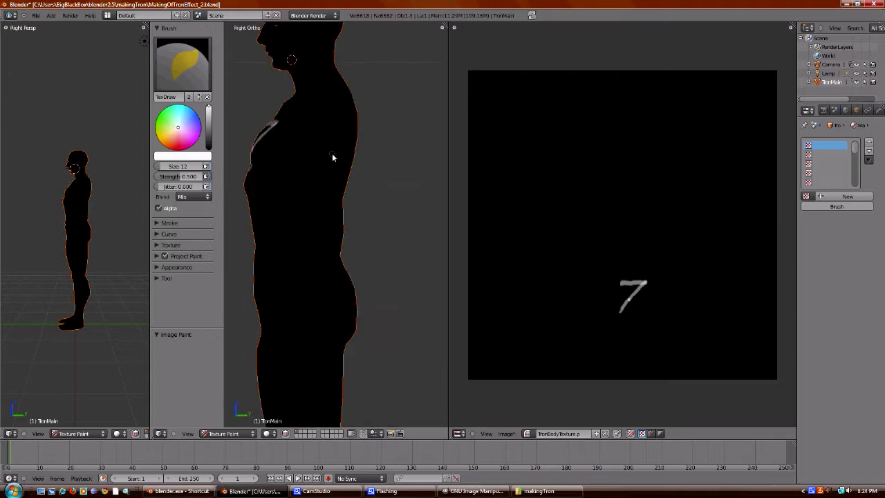
pyautogui.press('KP_1')
pyautogui.press('KP_3')
pyautogui.press('KP_7')
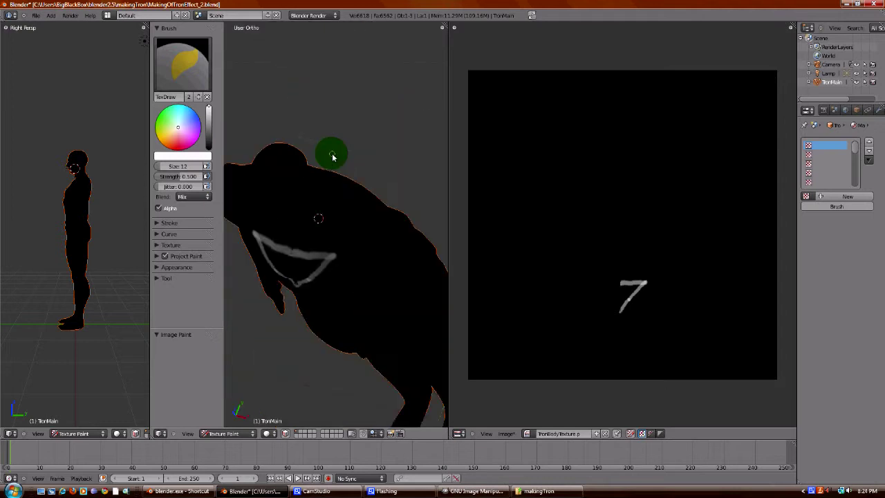
pyautogui.press('KP_3')
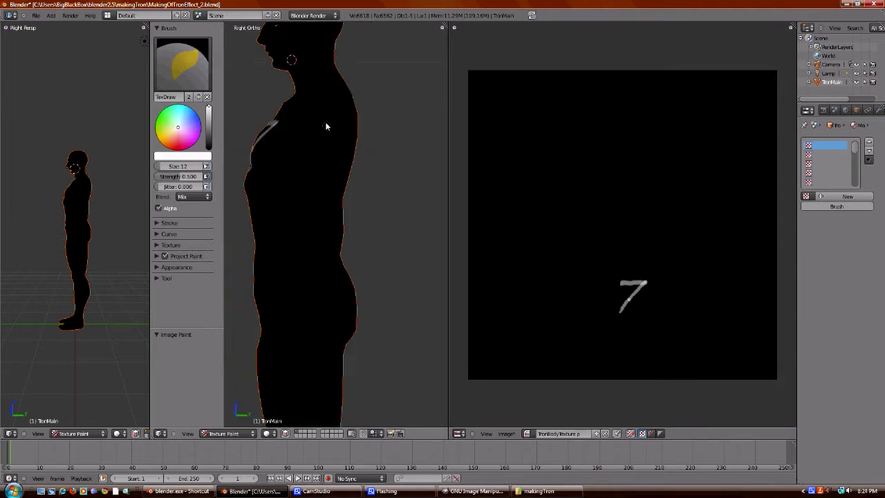
pyautogui.moveTo(320, 114)
pyautogui.mouseDown()
pyautogui.moveTo(335, 127)
pyautogui.moveTo(326, 140)
pyautogui.moveTo(311, 132)
pyautogui.moveTo(320, 118)
pyautogui.moveTo(321, 183)
pyautogui.mouseUp()
pyautogui.moveTo(328, 184)
pyautogui.mouseDown(button='middle')
pyautogui.moveTo(369, 184)
pyautogui.moveTo(349, 193)
pyautogui.mouseUp(button='middle')
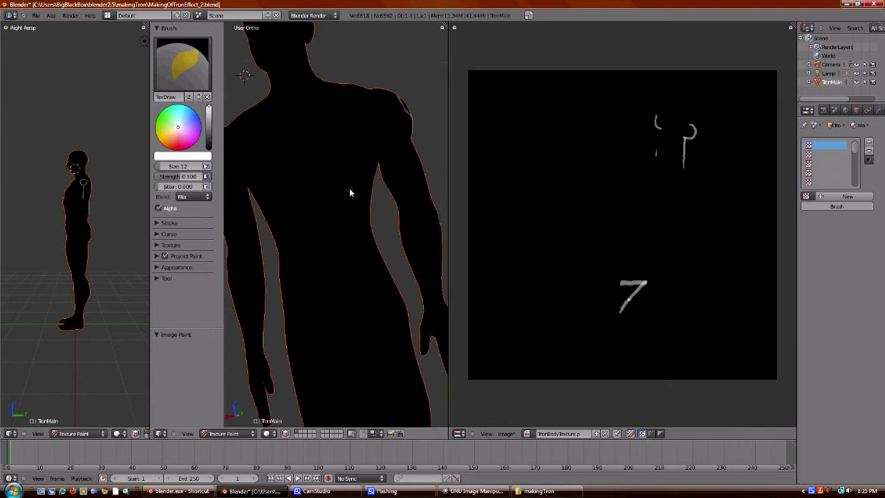
# Step: Extend the arm line in a stepped path around the back of the arm, ending in a small circle near the elbow
pyautogui.scroll(-2, 350, 189)
pyautogui.moveTo(271, 210); pyautogui.dragTo(302, 201, button='middle')
pyautogui.scroll(2, 280, 209)
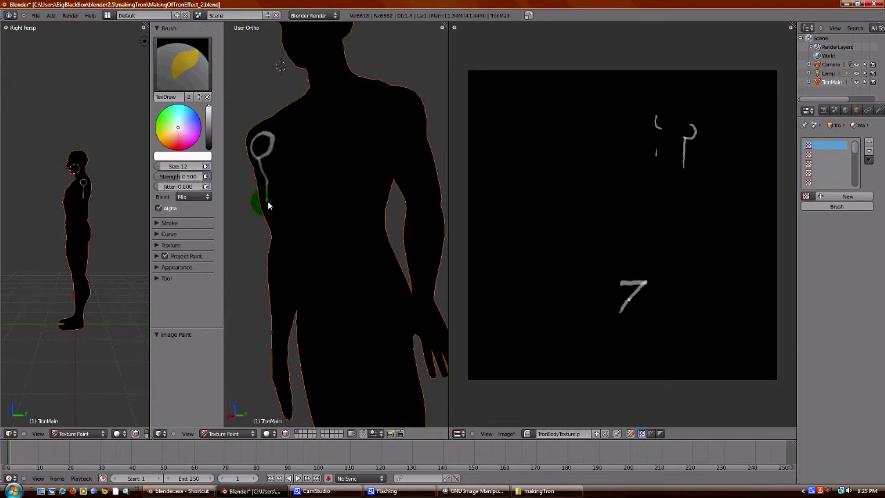
pyautogui.moveTo(282, 209); pyautogui.dragTo(288, 208)
pyautogui.moveTo(339, 209); pyautogui.dragTo(309, 213, button='middle')
pyautogui.moveTo(239, 208)
pyautogui.mouseDown()
pyautogui.moveTo(255, 211)
pyautogui.moveTo(260, 262)
pyautogui.moveTo(275, 257)
pyautogui.moveTo(272, 247)
pyautogui.moveTo(264, 250)
pyautogui.moveTo(279, 261)
pyautogui.mouseUp()
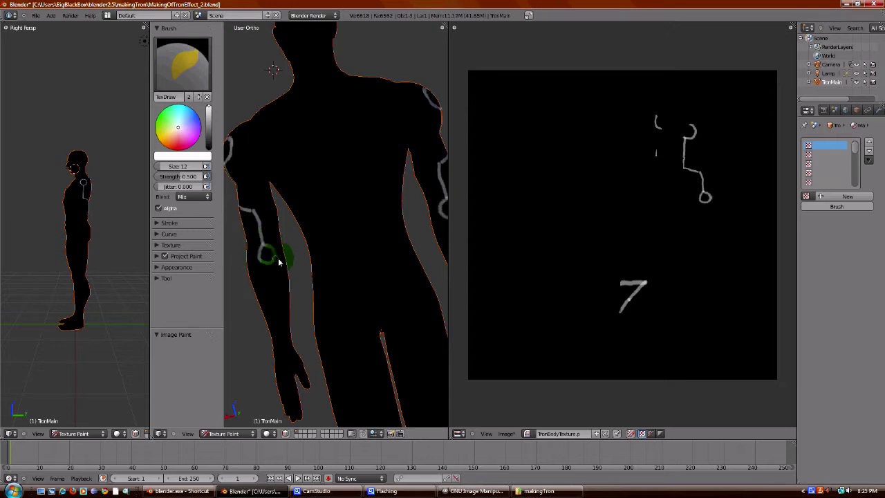
# Step: Paint two parallel lines over the top of the shoulder and join them at the back into a bracket shape
pyautogui.moveTo(279, 262)
pyautogui.mouseDown(button='middle')
pyautogui.moveTo(362, 237)
pyautogui.moveTo(376, 207)
pyautogui.moveTo(396, 197)
pyautogui.mouseUp(button='middle')
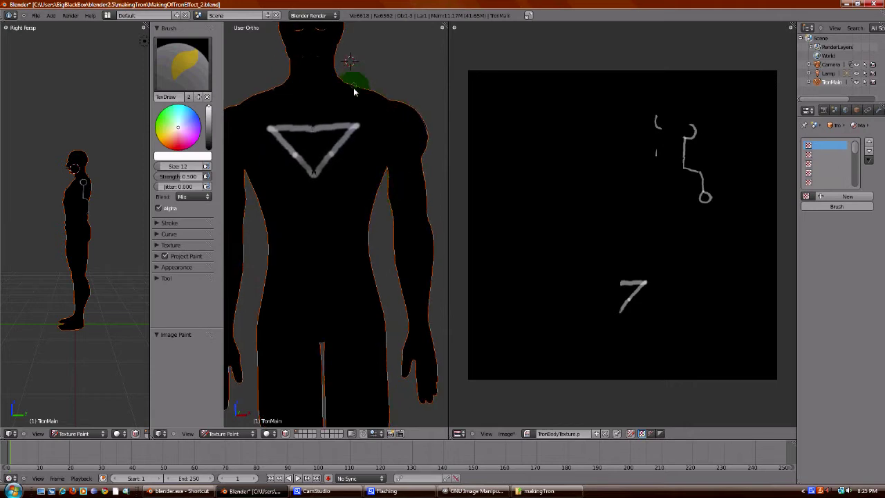
pyautogui.moveTo(354, 88)
pyautogui.mouseDown()
pyautogui.moveTo(352, 101)
pyautogui.moveTo(378, 105)
pyautogui.mouseUp()
pyautogui.moveTo(397, 81); pyautogui.dragTo(358, 238, button='middle')
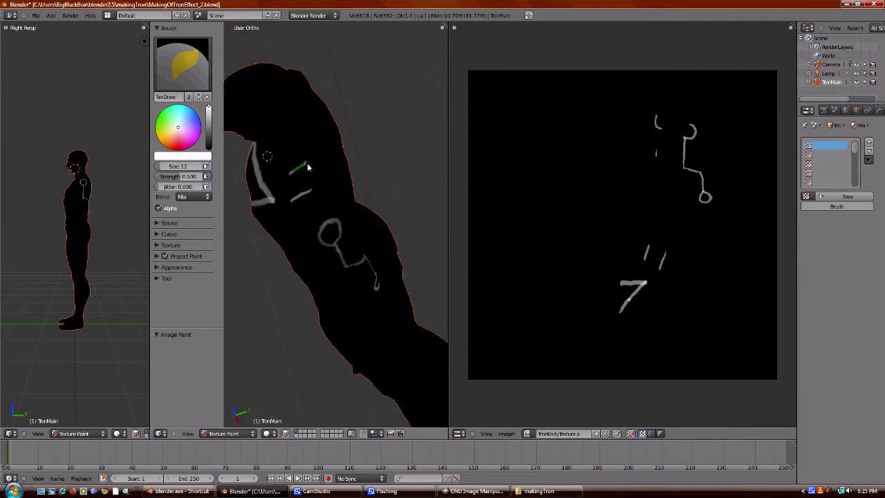
pyautogui.moveTo(309, 167)
pyautogui.mouseDown()
pyautogui.moveTo(318, 165)
pyautogui.moveTo(321, 176)
pyautogui.moveTo(317, 192)
pyautogui.moveTo(306, 191)
pyautogui.mouseUp()
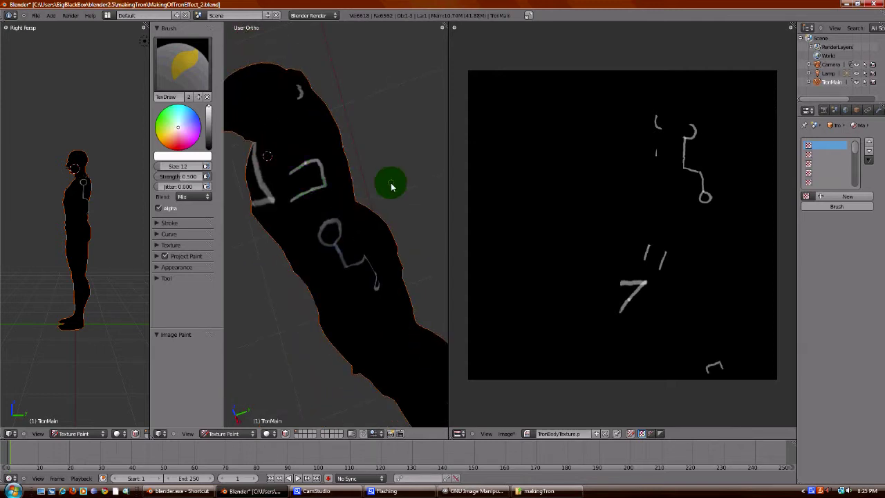
# Step: From the front view, paint a white V-shaped line across both upper thighs
pyautogui.moveTo(389, 184)
pyautogui.mouseDown(button='middle')
pyautogui.moveTo(360, 217)
pyautogui.moveTo(355, 188)
pyautogui.mouseUp(button='middle')
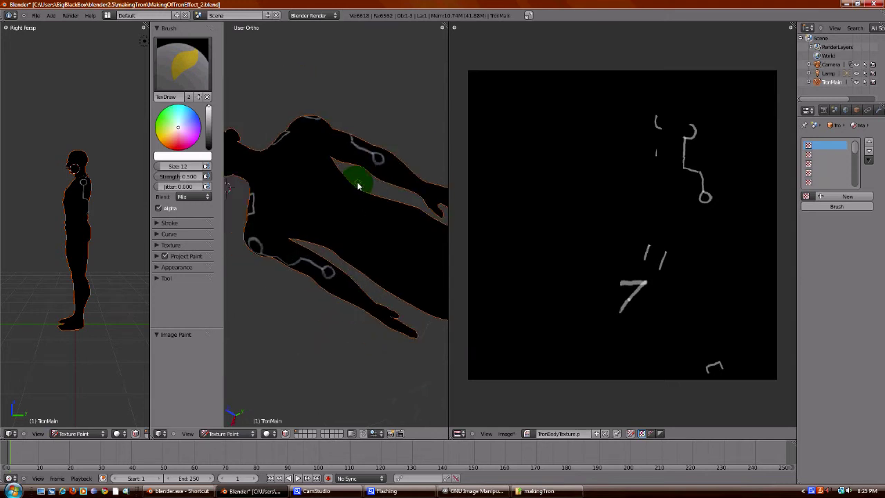
pyautogui.press('KP_1')
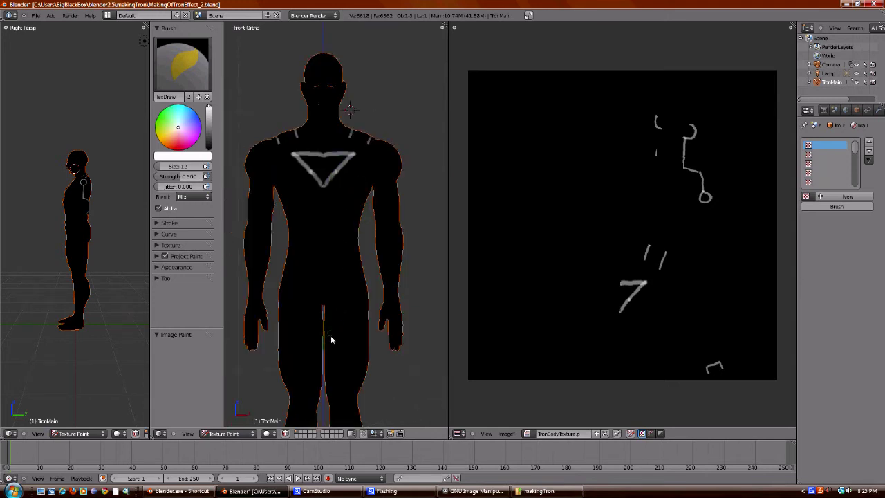
pyautogui.moveTo(306, 350)
pyautogui.mouseDown()
pyautogui.moveTo(342, 353)
pyautogui.moveTo(366, 336)
pyautogui.mouseUp()
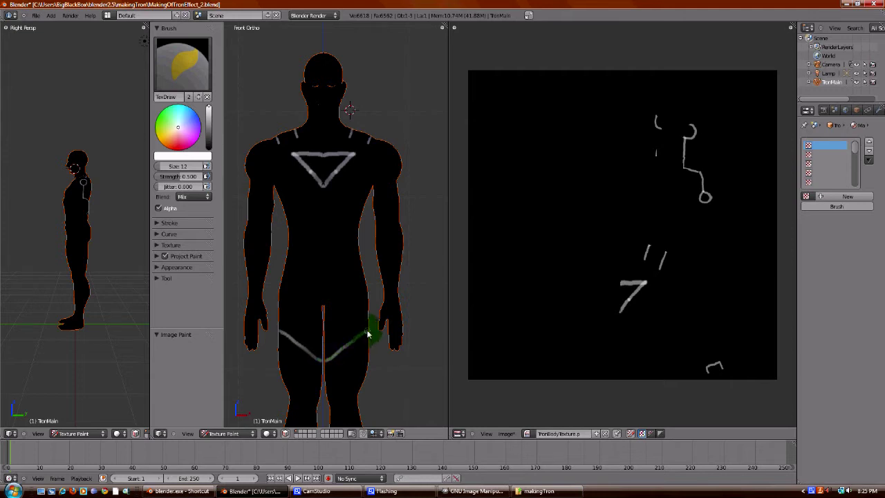
# Step: Extend the thigh line straight up the outside of the hip and finish it with a circle
pyautogui.moveTo(368, 334); pyautogui.dragTo(389, 325)
pyautogui.moveTo(389, 325)
pyautogui.mouseDown(button='middle')
pyautogui.moveTo(356, 311)
pyautogui.moveTo(379, 324)
pyautogui.mouseUp(button='middle')
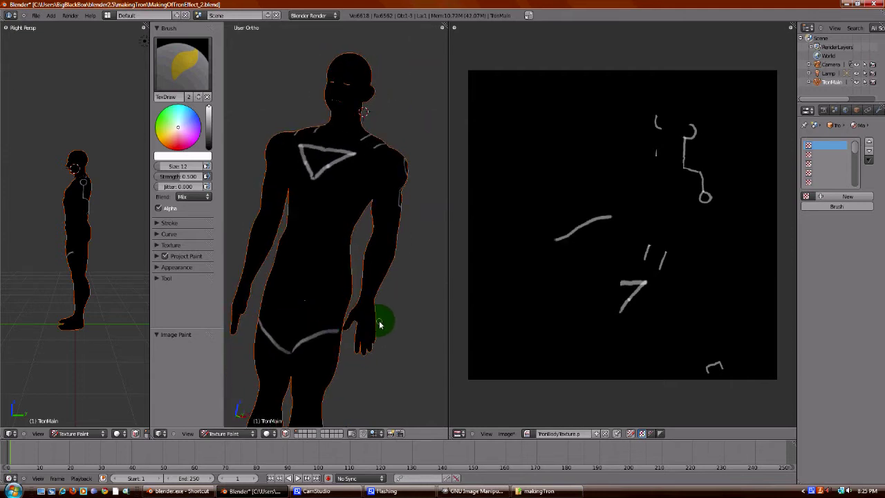
pyautogui.moveTo(380, 324)
pyautogui.mouseDown()
pyautogui.moveTo(340, 336)
pyautogui.moveTo(346, 296)
pyautogui.moveTo(343, 312)
pyautogui.mouseUp()
pyautogui.scroll(-2, 337, 276)
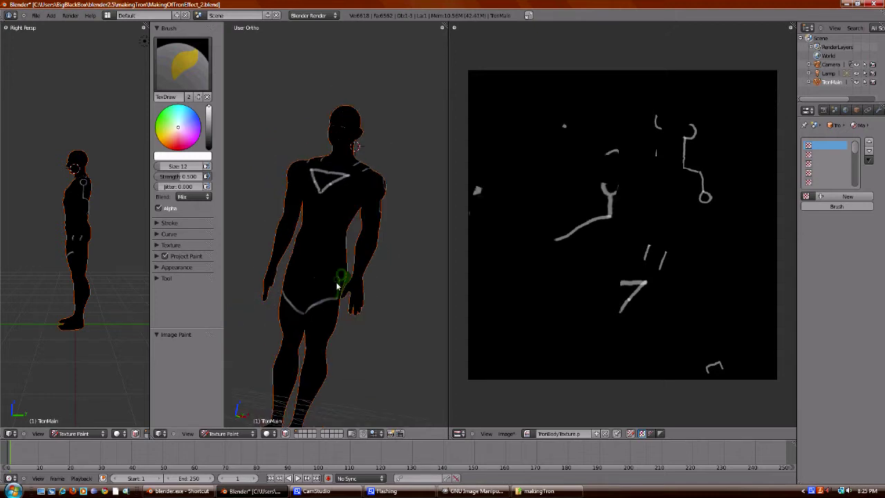
# Step: Paint two small circles on the side of the ribcage, each with a short tail running toward the back
pyautogui.moveTo(337, 285); pyautogui.dragTo(336, 256, button='middle')
pyautogui.scroll(4, 337, 256)
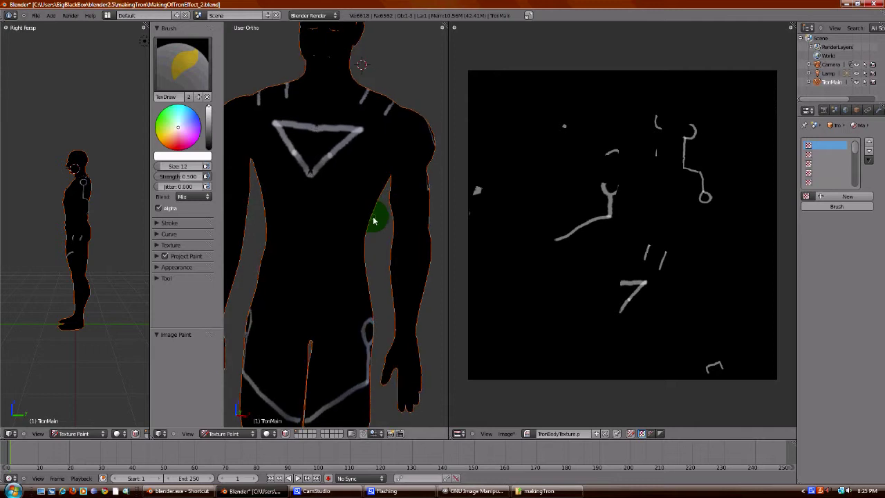
pyautogui.scroll(1, 356, 181)
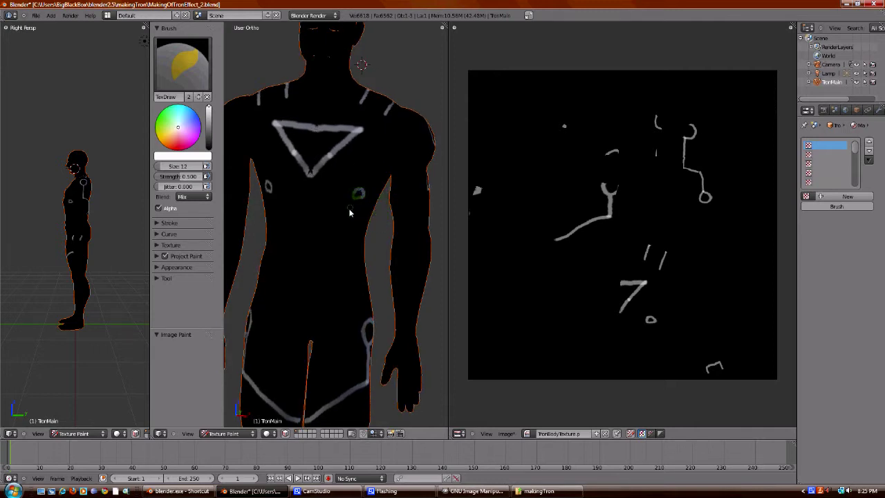
pyautogui.moveTo(347, 211)
pyautogui.mouseDown()
pyautogui.moveTo(347, 221)
pyautogui.moveTo(371, 203)
pyautogui.moveTo(371, 228)
pyautogui.moveTo(369, 204)
pyautogui.moveTo(377, 215)
pyautogui.mouseUp()
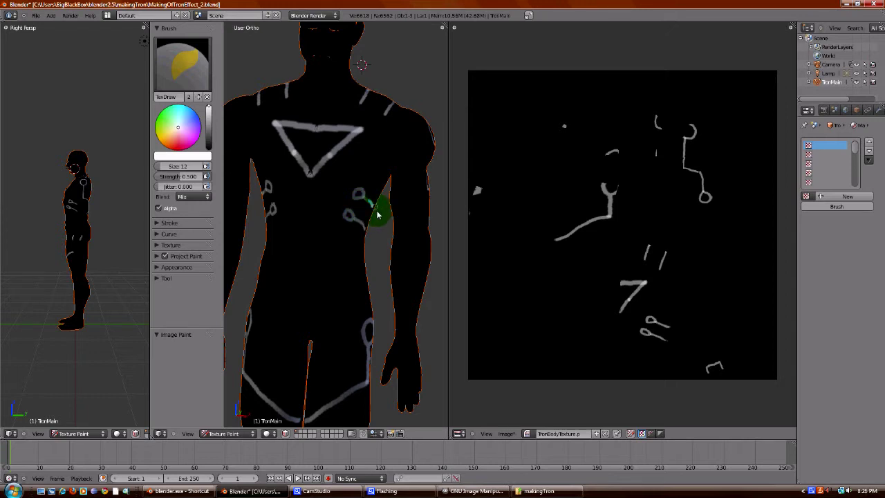
# Step: From behind, extend the two rib lines around the side and join them with an angular bracket on the back
pyautogui.moveTo(377, 215); pyautogui.dragTo(302, 235, button='middle')
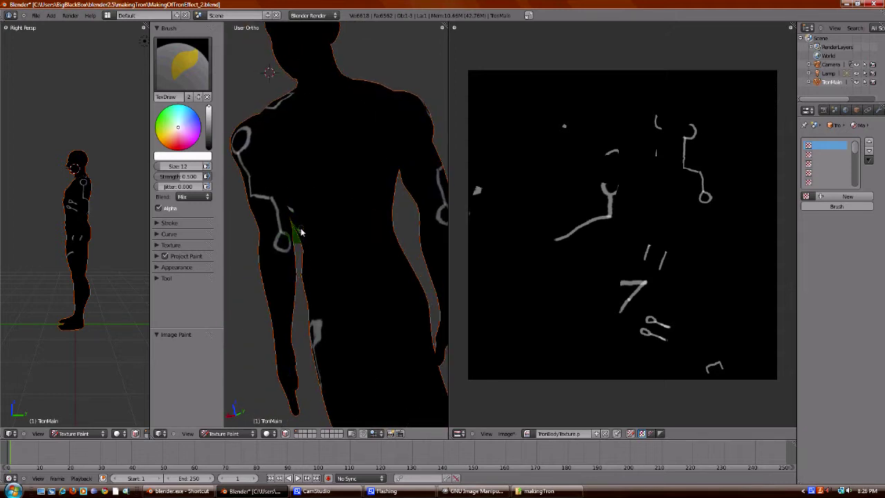
pyautogui.moveTo(309, 230)
pyautogui.mouseDown()
pyautogui.moveTo(319, 221)
pyautogui.moveTo(309, 202)
pyautogui.moveTo(294, 210)
pyautogui.mouseUp()
pyautogui.moveTo(331, 202); pyautogui.dragTo(325, 168, button='middle')
pyautogui.moveTo(314, 217)
pyautogui.mouseDown()
pyautogui.moveTo(301, 237)
pyautogui.moveTo(316, 204)
pyautogui.mouseUp()
# Step: Paint a column of four small downward-pointing triangles along the spine on the upper back
pyautogui.scroll(-1, 375, 184)
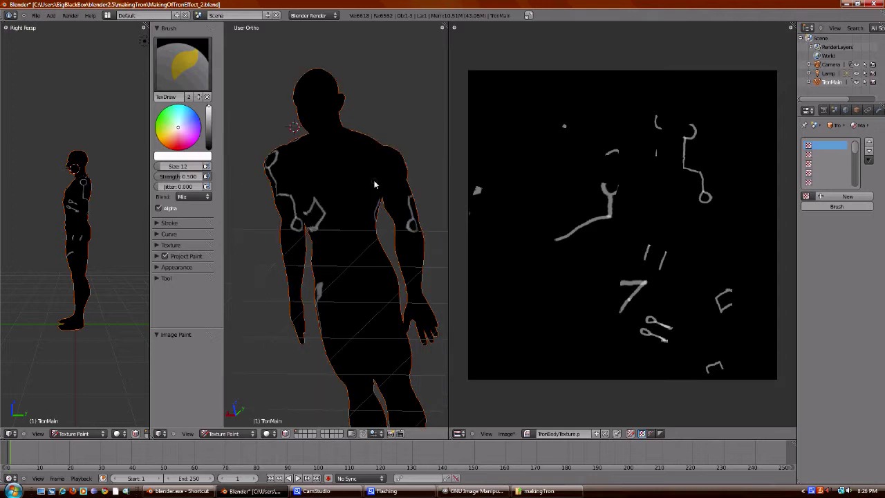
pyautogui.scroll(3, 374, 185)
pyautogui.moveTo(375, 184)
pyautogui.mouseDown(button='middle')
pyautogui.moveTo(375, 174)
pyautogui.moveTo(369, 189)
pyautogui.moveTo(389, 180)
pyautogui.moveTo(380, 188)
pyautogui.mouseUp(button='middle')
pyautogui.scroll(-4, 380, 184)
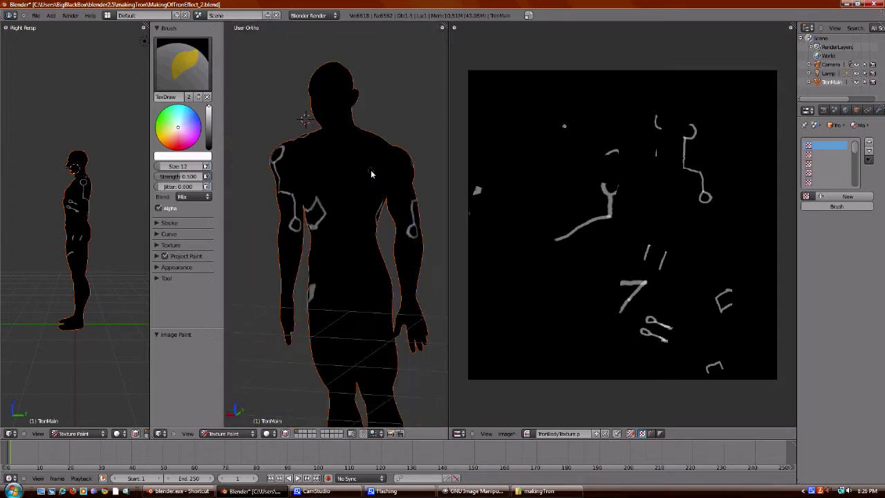
pyautogui.moveTo(359, 190); pyautogui.dragTo(344, 202, button='middle')
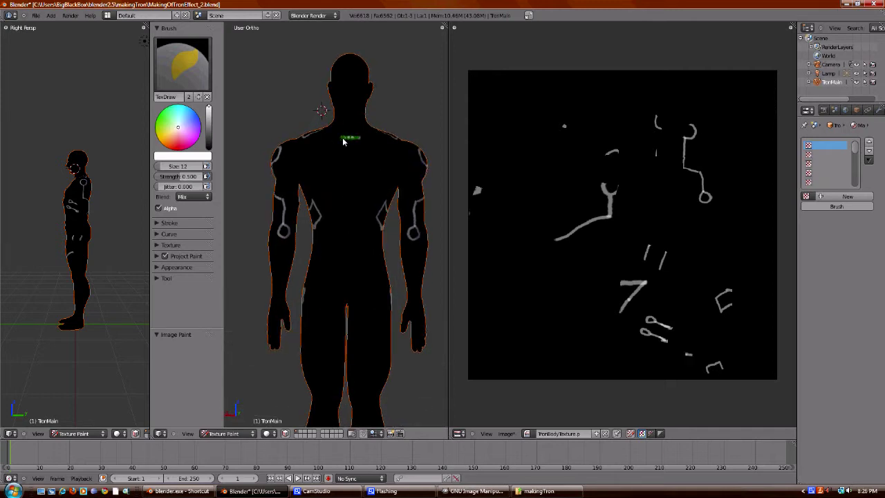
pyautogui.moveTo(349, 149); pyautogui.dragTo(348, 146)
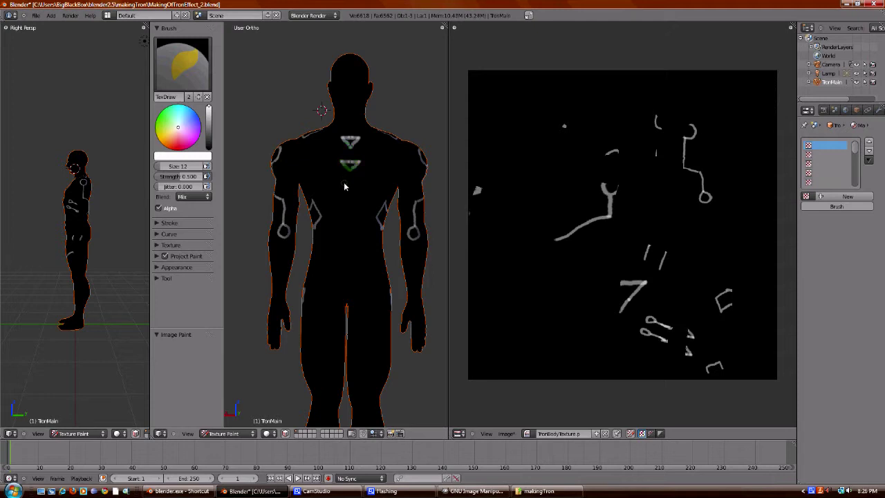
pyautogui.moveTo(339, 180); pyautogui.dragTo(345, 202)
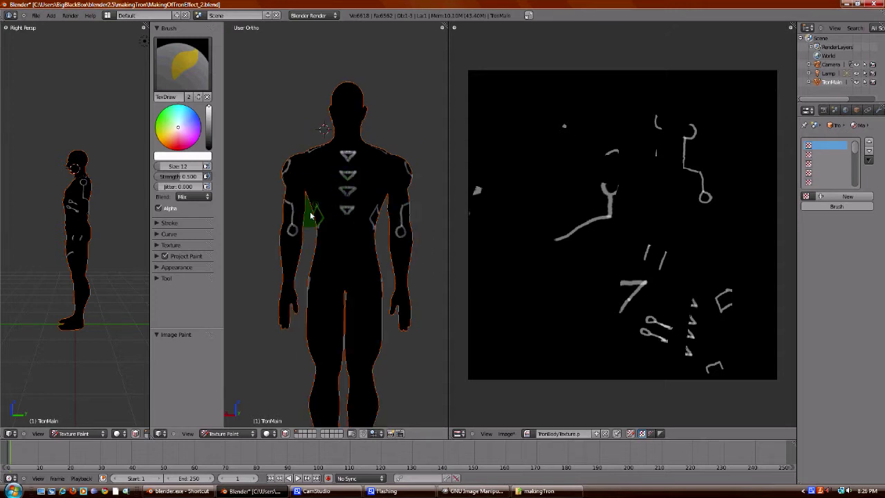
# Step: Paint a line down the front of the shin that bends at the ankle, and angle its upper end toward the inner knee
pyautogui.moveTo(310, 213); pyautogui.dragTo(344, 202, button='middle')
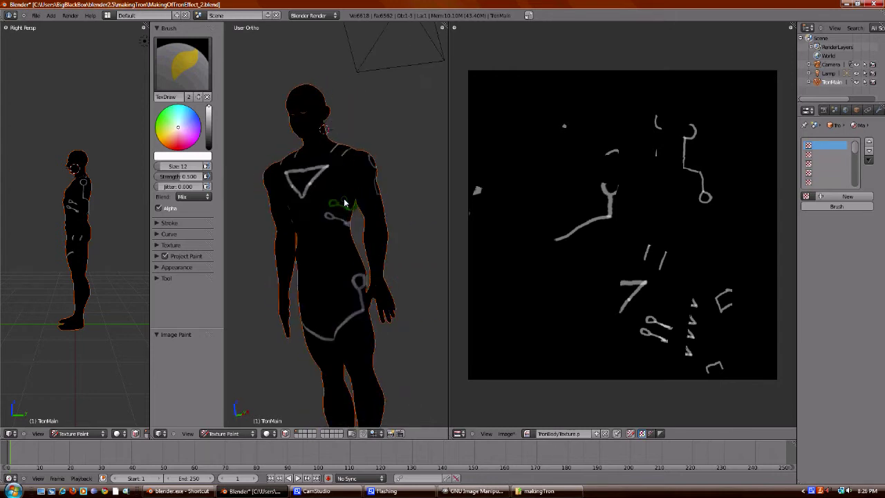
pyautogui.scroll(-3, 344, 205)
pyautogui.moveTo(353, 280)
pyautogui.keyDown('shift'); pyautogui.mouseDown(button='middle')
pyautogui.moveTo(353, 231)
pyautogui.moveTo(389, 242)
pyautogui.moveTo(378, 287)
pyautogui.mouseUp(button='middle'); pyautogui.keyUp('shift')
pyautogui.scroll(5, 357, 260)
pyautogui.moveTo(375, 282)
pyautogui.mouseDown()
pyautogui.moveTo(378, 317)
pyautogui.moveTo(401, 355)
pyautogui.moveTo(379, 290)
pyautogui.moveTo(346, 271)
pyautogui.mouseUp()
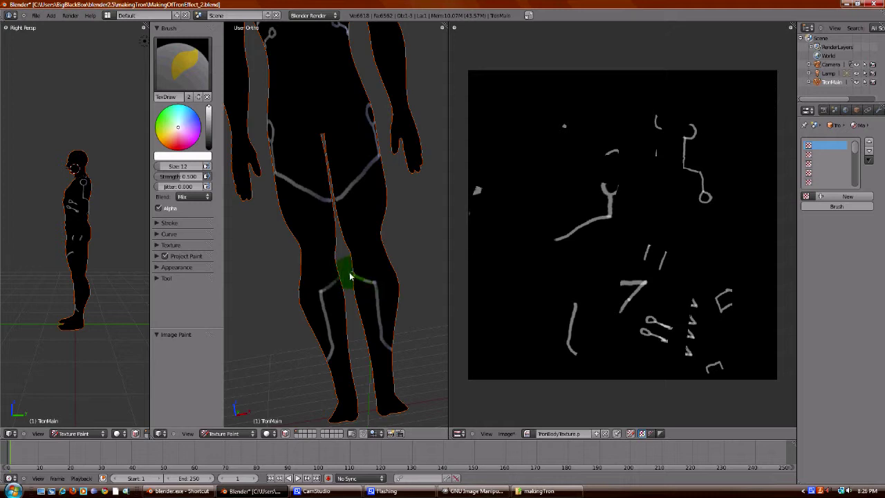
# Step: Paint a short stroke across the back of the ankle and an angled line from it up the calf toward the knee
pyautogui.moveTo(409, 253); pyautogui.dragTo(331, 339, button='middle')
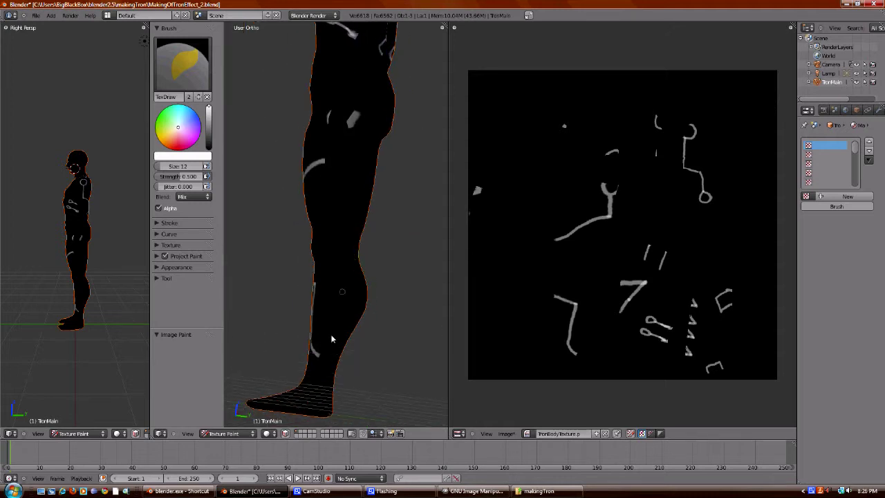
pyautogui.moveTo(330, 360); pyautogui.dragTo(342, 358)
pyautogui.moveTo(378, 328)
pyautogui.mouseDown(button='middle')
pyautogui.moveTo(342, 286)
pyautogui.moveTo(272, 309)
pyautogui.mouseUp(button='middle')
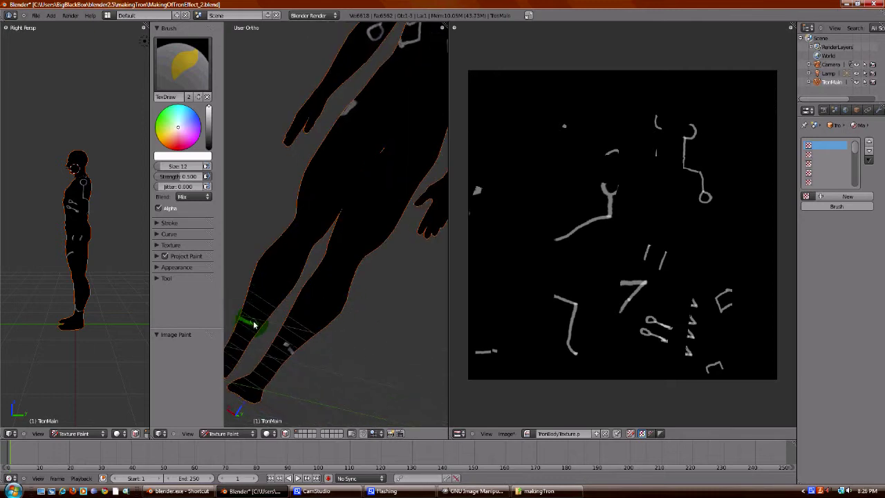
pyautogui.moveTo(251, 327)
pyautogui.mouseDown()
pyautogui.moveTo(248, 317)
pyautogui.moveTo(273, 291)
pyautogui.moveTo(268, 247)
pyautogui.mouseUp()
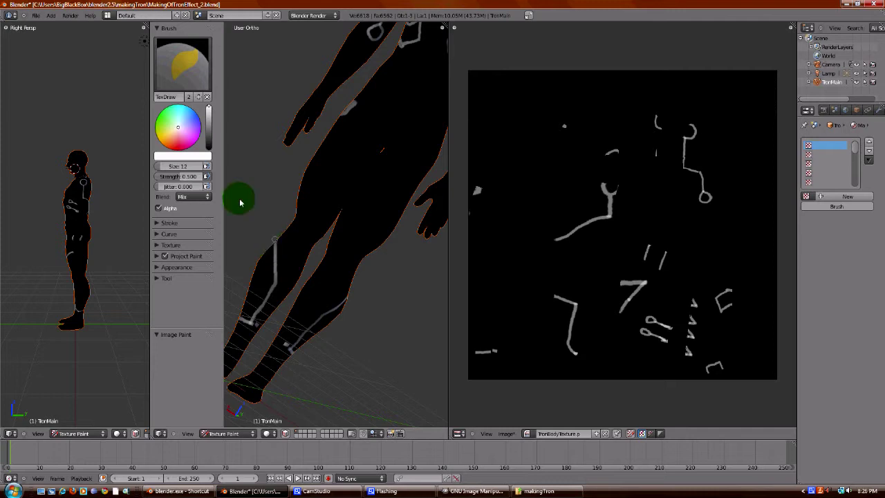
pyautogui.moveTo(237, 198)
pyautogui.mouseDown(button='middle')
pyautogui.moveTo(306, 253)
pyautogui.moveTo(401, 255)
pyautogui.moveTo(367, 273)
pyautogui.moveTo(380, 279)
pyautogui.moveTo(340, 276)
pyautogui.moveTo(404, 258)
pyautogui.moveTo(332, 276)
pyautogui.moveTo(397, 258)
pyautogui.moveTo(381, 204)
pyautogui.moveTo(367, 221)
pyautogui.moveTo(379, 220)
pyautogui.mouseUp(button='middle')
pyautogui.press('KP_1')
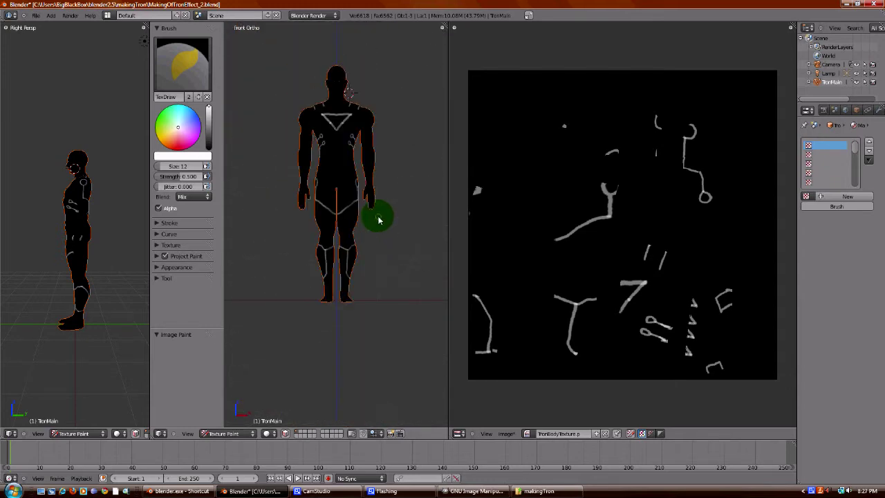
pyautogui.scroll(3, 379, 218)
pyautogui.keyDown('shift'); pyautogui.moveTo(390, 160); pyautogui.dragTo(385, 304, button='middle'); pyautogui.keyUp('shift')
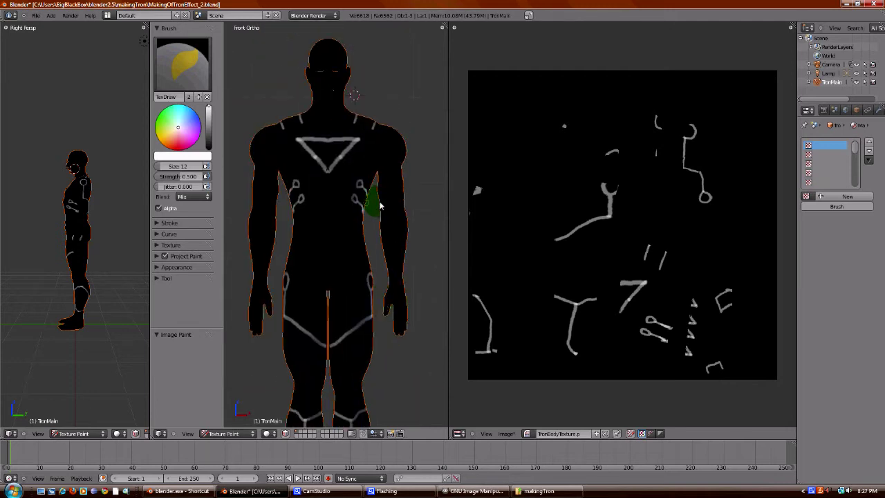
pyautogui.scroll(-3, 376, 201)
pyautogui.moveTo(407, 213)
pyautogui.mouseDown(button='middle')
pyautogui.moveTo(292, 237)
pyautogui.moveTo(401, 219)
pyautogui.moveTo(355, 212)
pyautogui.moveTo(398, 212)
pyautogui.mouseUp(button='middle')
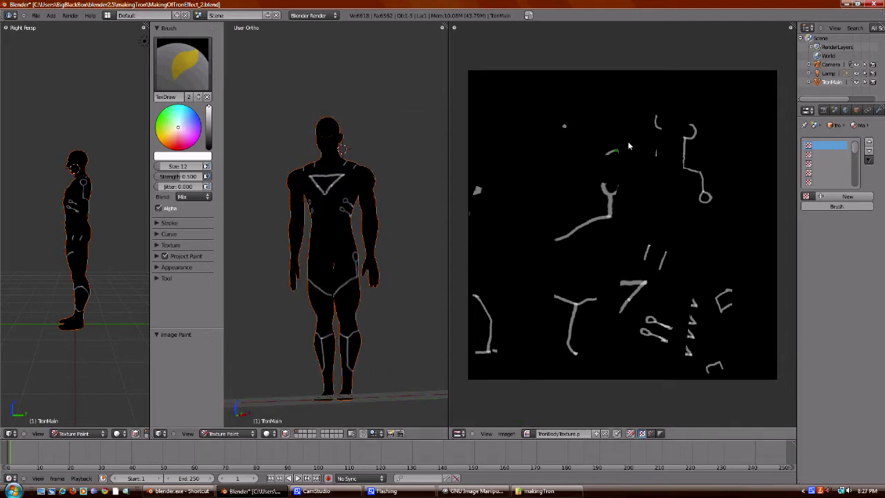
# Step: Save the painted texture over the existing TronBodyTexture.png in the makingTron folder
pyautogui.click(507, 433)
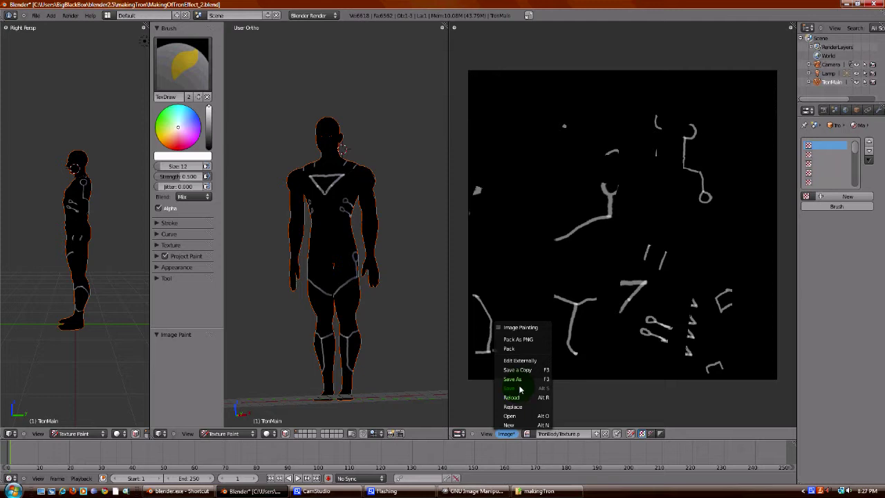
pyautogui.click(518, 377)
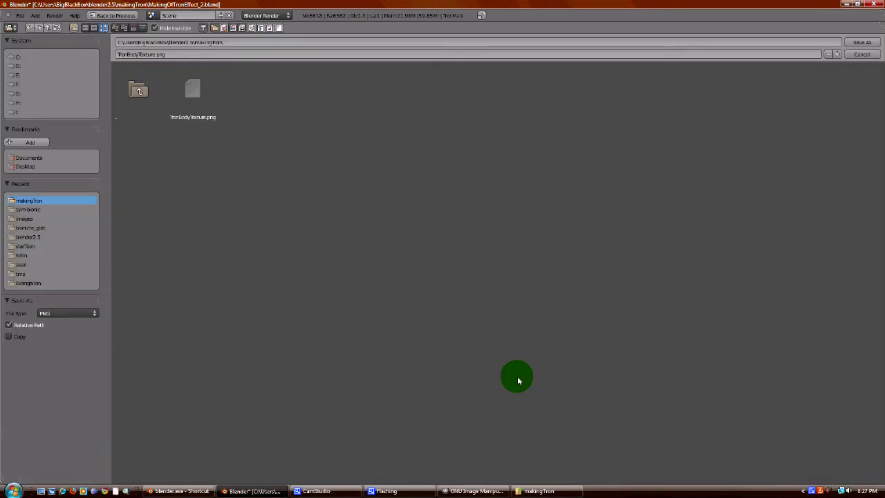
pyautogui.click(177, 80)
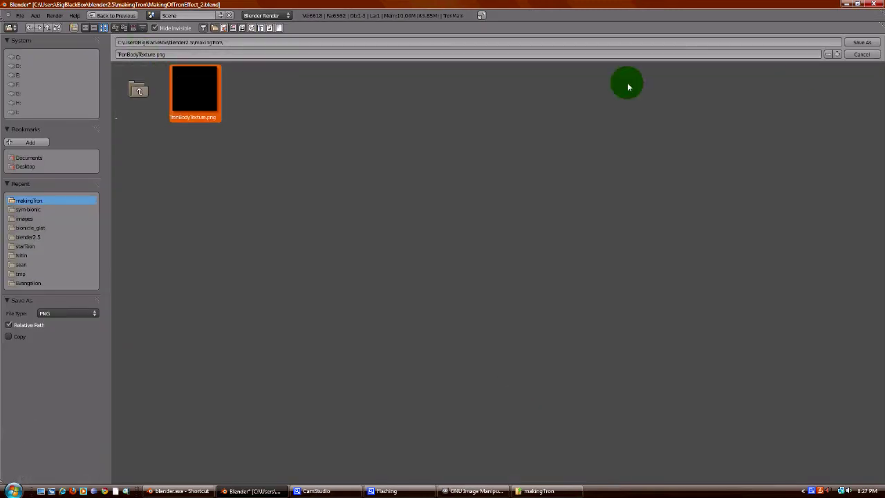
pyautogui.click(857, 45)
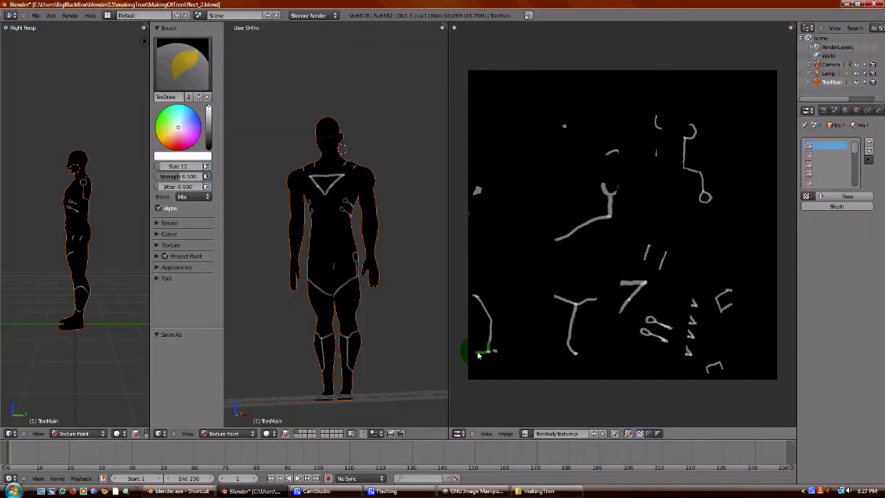
# Step: Switch to GIMP and open TronBodyTexture.png from the blender2.5/makingTron folder
pyautogui.click(476, 491)
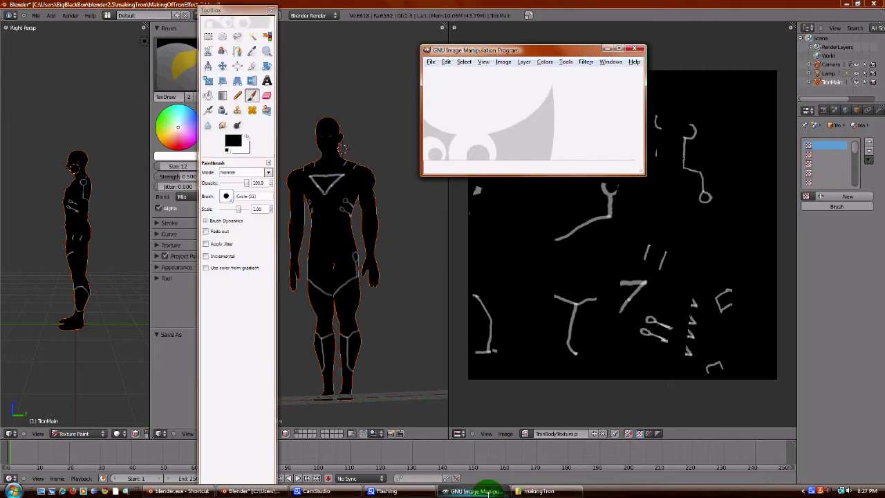
pyautogui.click(430, 61)
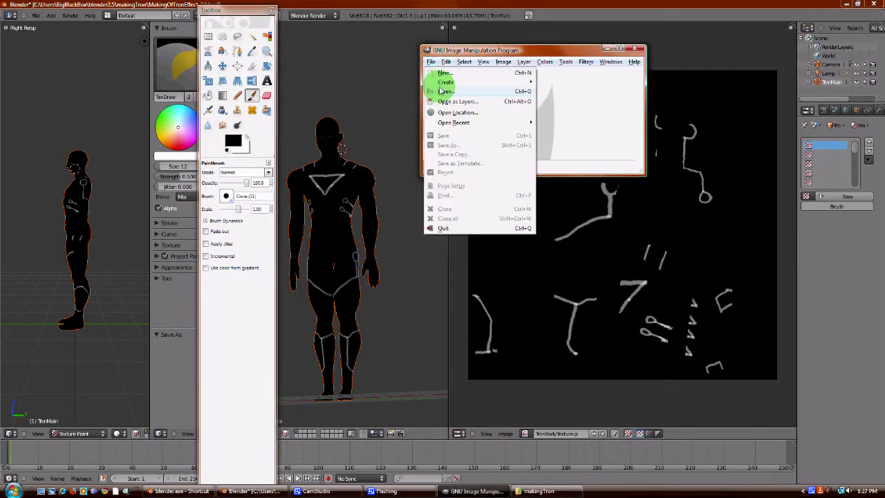
pyautogui.click(443, 91)
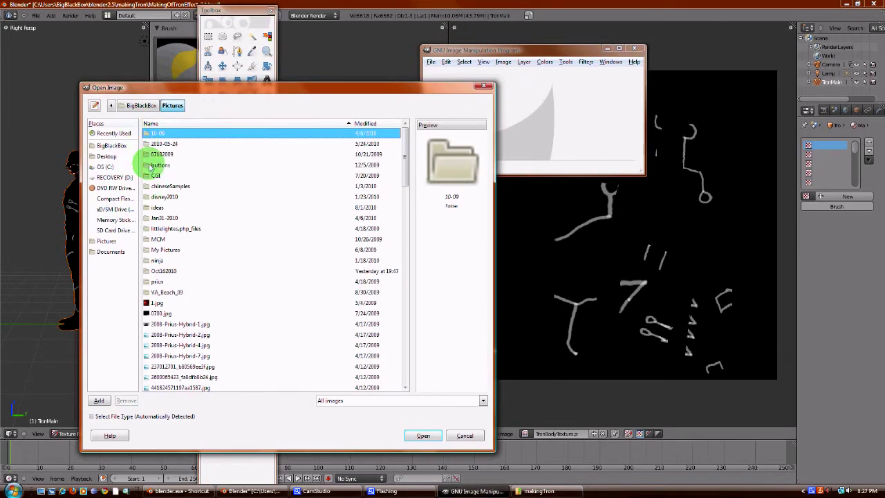
pyautogui.click(142, 105)
pyautogui.doubleClick(161, 152)
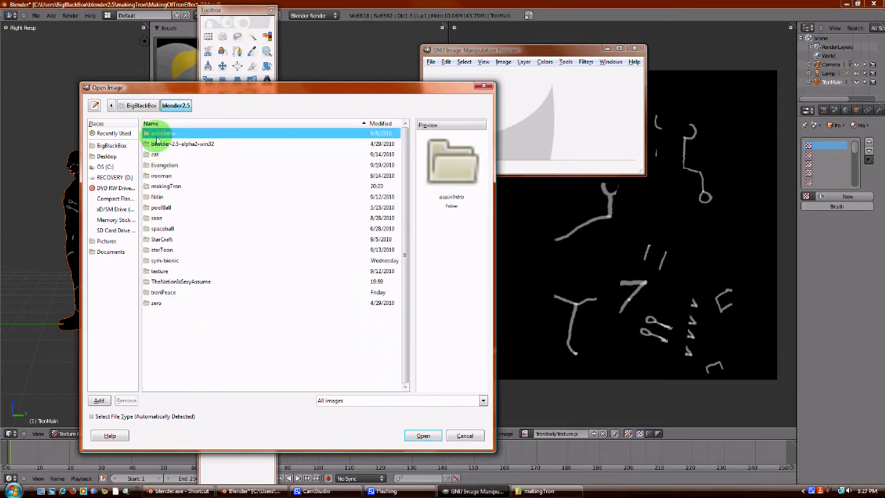
pyautogui.doubleClick(163, 186)
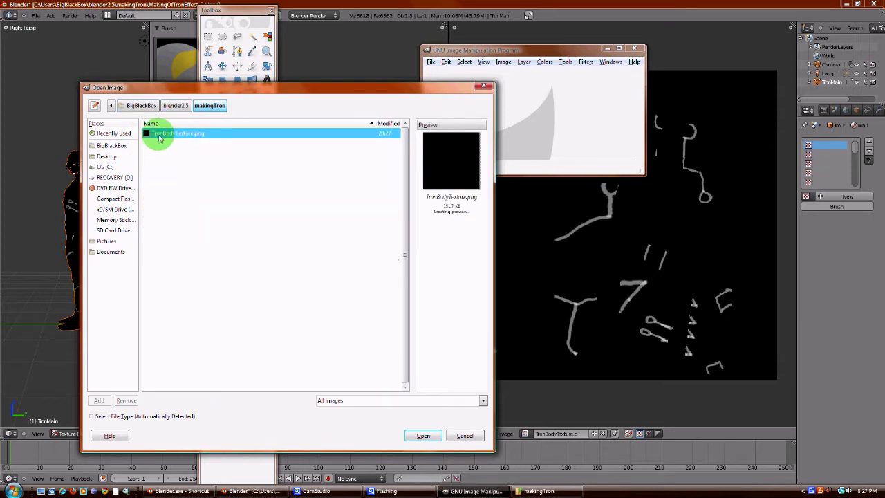
pyautogui.click(408, 431)
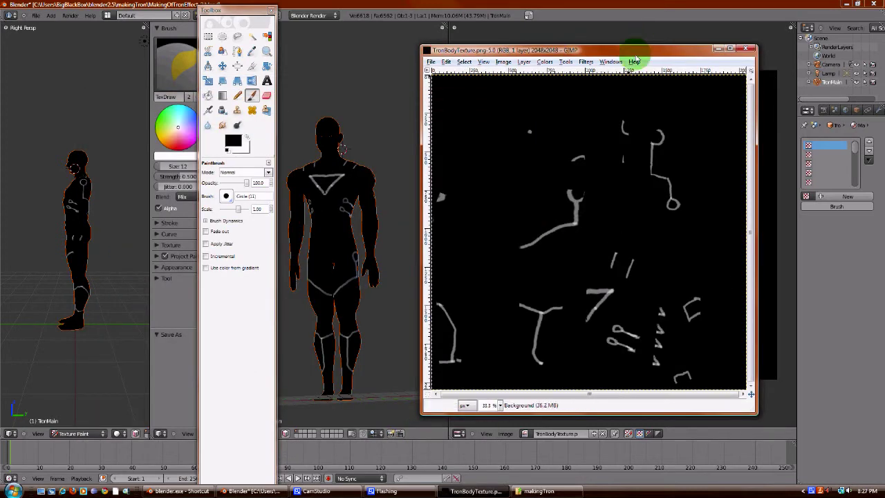
# Step: Switch back to Blender and change the TronMain model from Texture Paint to Edit Mode
pyautogui.moveTo(639, 49); pyautogui.dragTo(633, 70)
pyautogui.click(624, 4)
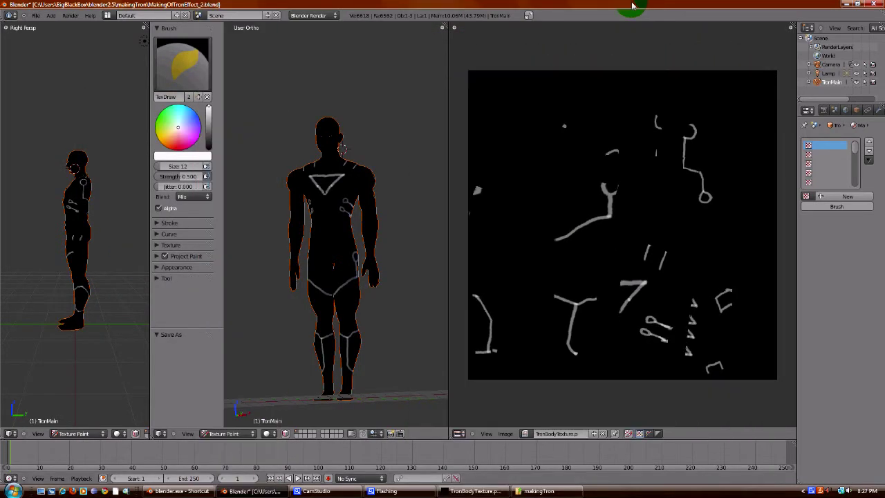
pyautogui.click(251, 434)
pyautogui.click(247, 415)
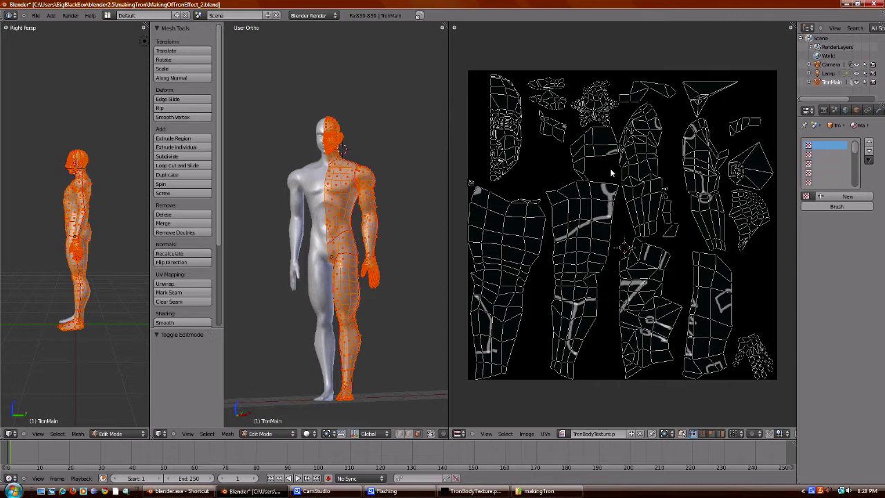
# Step: Enable Image Painting for TronBodyTexture.png in the UV/image editor
pyautogui.click(523, 434)
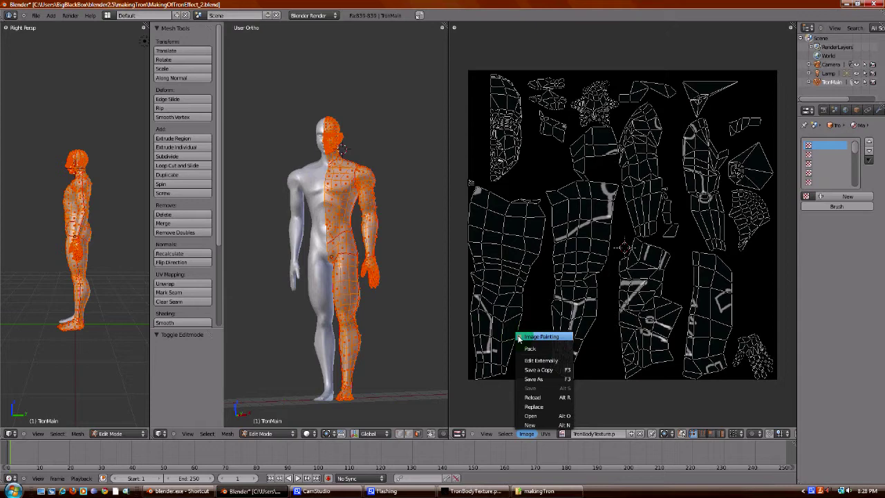
pyautogui.click(542, 337)
# Step: Preview the painted lines on TronMain in Texture Paint mode, return it to Edit Mode and view the figure's back
pyautogui.click(267, 433)
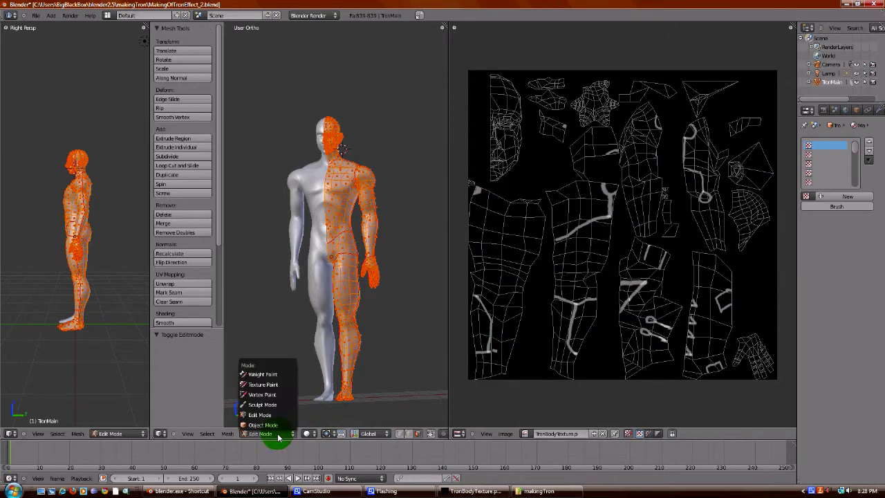
pyautogui.click(280, 384)
pyautogui.click(242, 433)
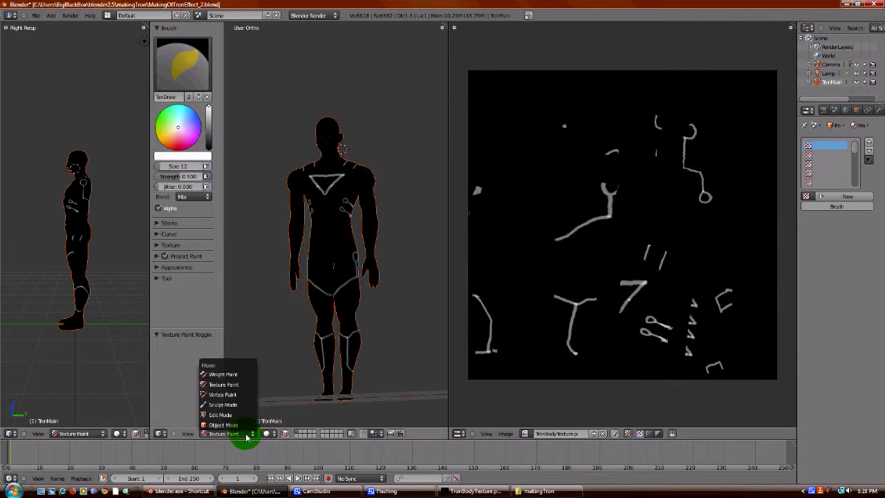
pyautogui.click(246, 415)
pyautogui.moveTo(405, 251)
pyautogui.mouseDown(button='middle')
pyautogui.moveTo(337, 273)
pyautogui.moveTo(309, 244)
pyautogui.moveTo(312, 229)
pyautogui.moveTo(395, 221)
pyautogui.moveTo(415, 238)
pyautogui.mouseUp(button='middle')
pyautogui.click(507, 433)
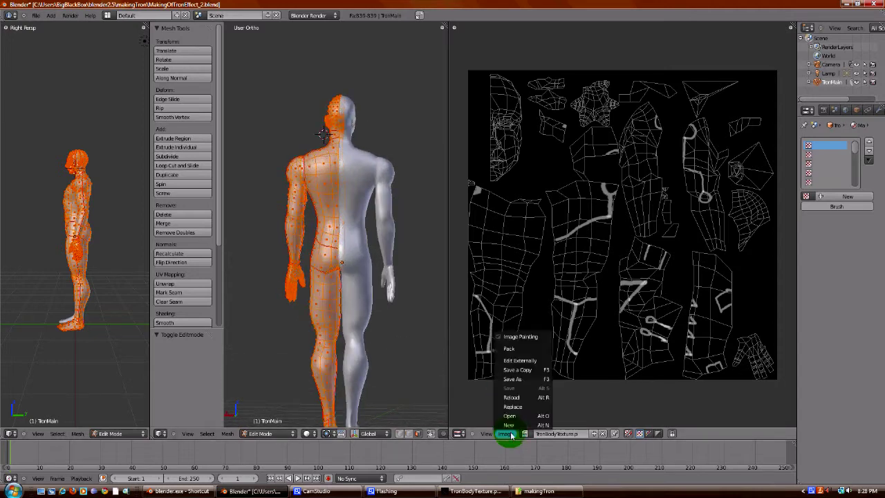
pyautogui.click(512, 337)
pyautogui.moveTo(581, 226)
pyautogui.mouseDown()
pyautogui.moveTo(596, 230)
pyautogui.moveTo(595, 219)
pyautogui.mouseUp()
pyautogui.scroll(3, 598, 231)
pyautogui.scroll(-2, 598, 231)
pyautogui.scroll(-2, 596, 225)
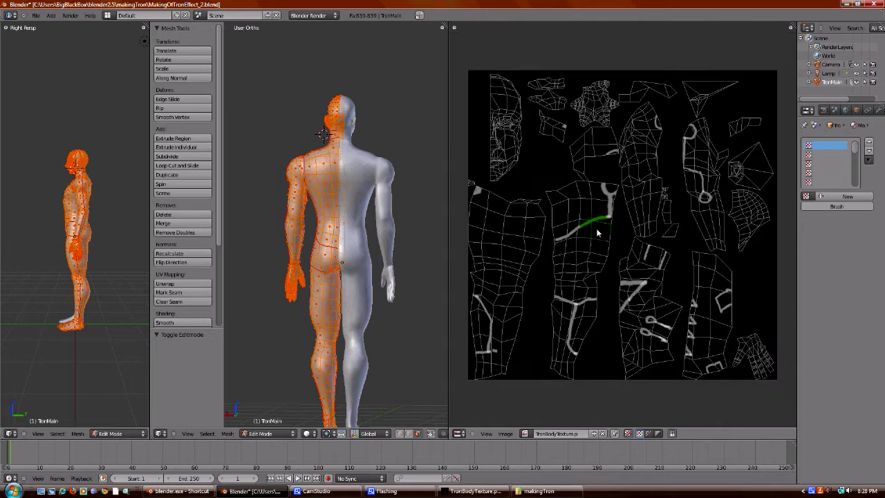
pyautogui.hotkey('ctrl', 'z')
pyautogui.scroll(1, 684, 290)
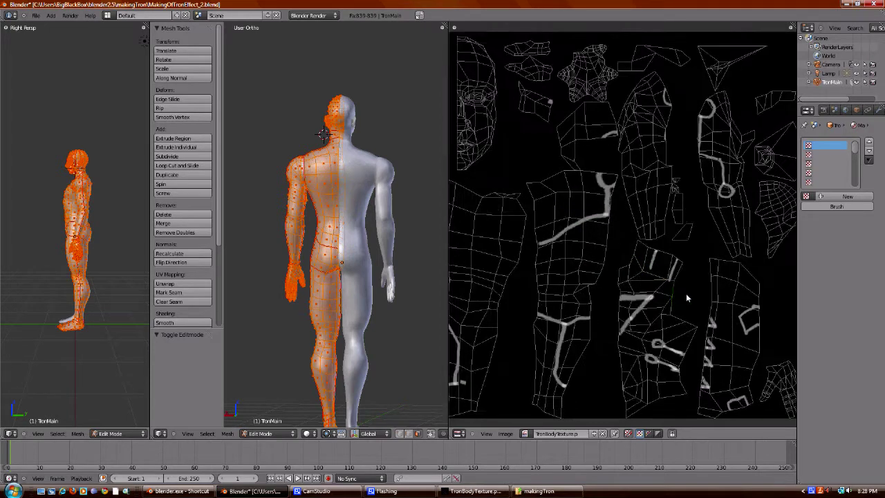
pyautogui.scroll(-2, 686, 293)
pyautogui.click(687, 294)
pyautogui.scroll(5, 689, 297)
pyautogui.scroll(-5, 688, 298)
pyautogui.scroll(4, 688, 297)
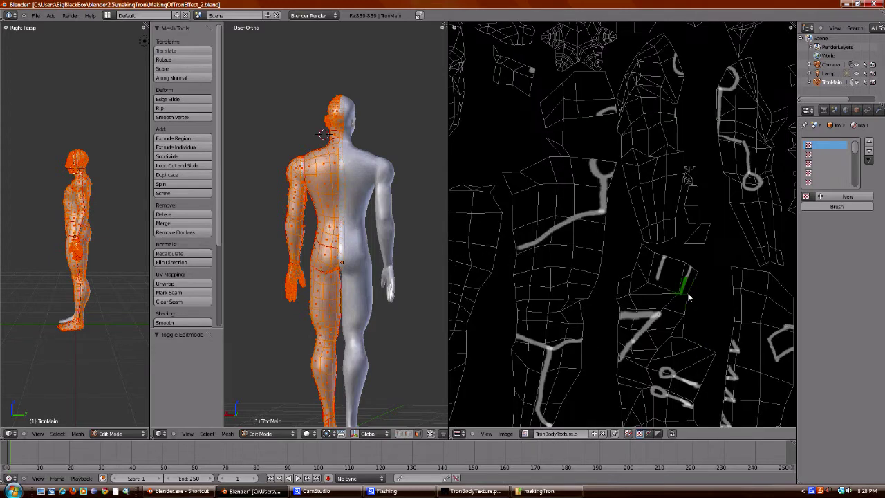
pyautogui.scroll(-4, 689, 297)
pyautogui.hotkey('ctrl', 'z')
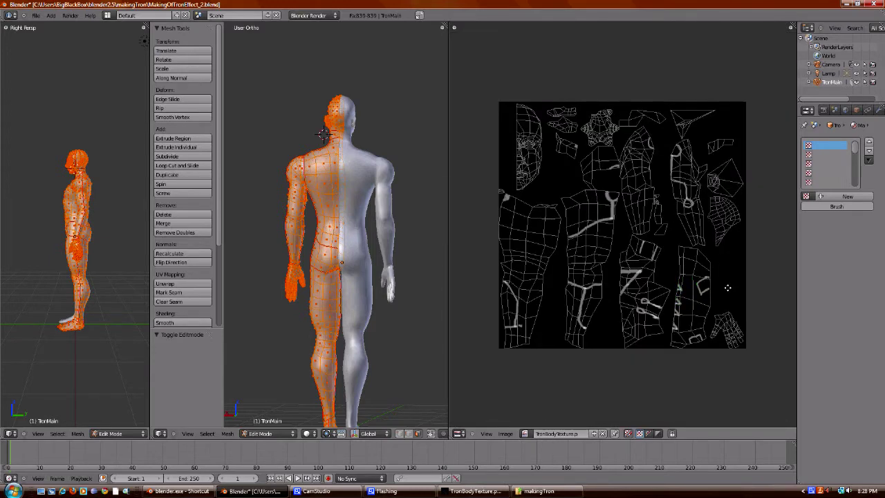
# Step: Paint a bright white zigzag over and above the uppermost small chevrons along the narrow edge of the torso UV island
pyautogui.moveTo(721, 284); pyautogui.dragTo(670, 267, button='middle')
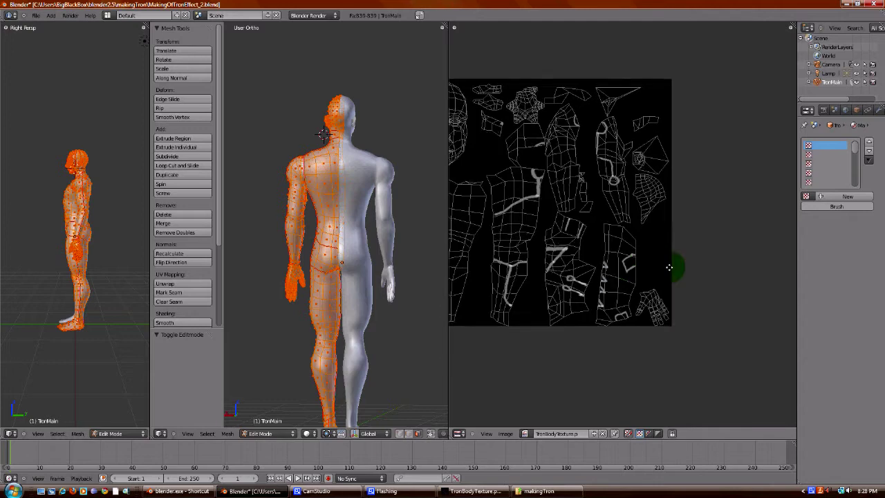
pyautogui.scroll(6, 666, 291)
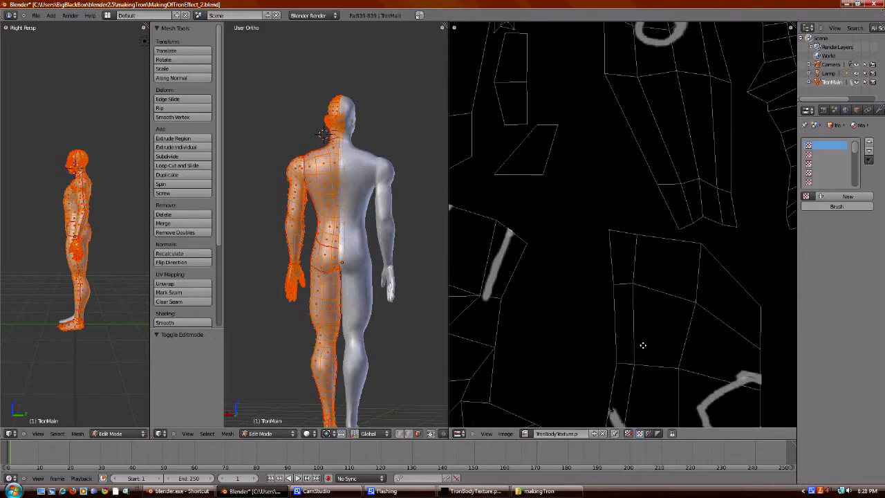
pyautogui.moveTo(643, 345)
pyautogui.mouseDown(button='middle')
pyautogui.moveTo(640, 130)
pyautogui.moveTo(631, 158)
pyautogui.mouseUp(button='middle')
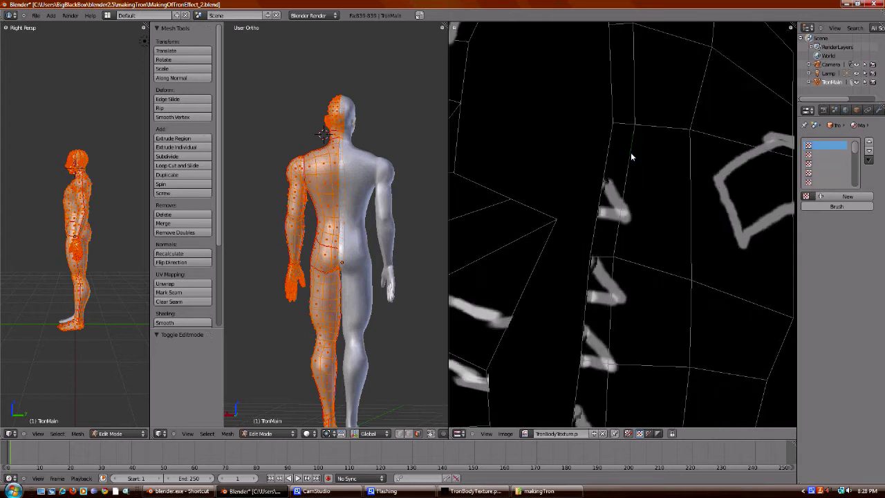
pyautogui.moveTo(614, 156)
pyautogui.mouseDown()
pyautogui.moveTo(644, 160)
pyautogui.moveTo(612, 101)
pyautogui.mouseUp()
pyautogui.moveTo(600, 214)
pyautogui.mouseDown()
pyautogui.moveTo(611, 214)
pyautogui.moveTo(615, 198)
pyautogui.moveTo(603, 180)
pyautogui.mouseUp()
pyautogui.scroll(-4, 642, 171)
pyautogui.scroll(-1, 641, 169)
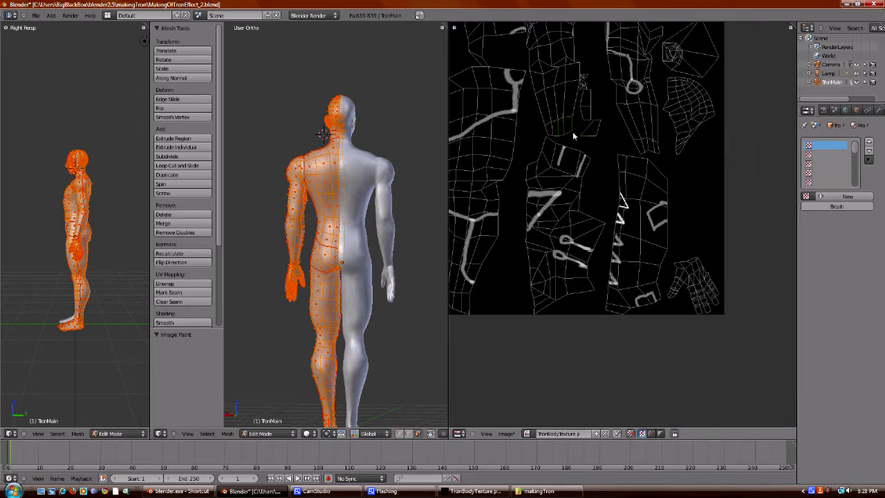
# Step: Paint long white lines down both outer edges of the middle leg UV island, reaching around its foot end
pyautogui.moveTo(529, 142); pyautogui.dragTo(660, 227, button='middle')
pyautogui.moveTo(649, 191); pyautogui.dragTo(648, 164)
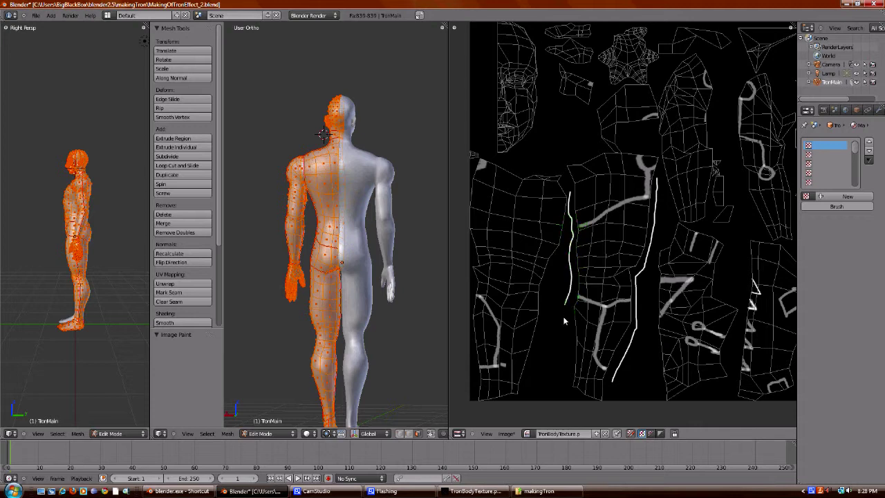
pyautogui.moveTo(578, 401); pyautogui.dragTo(582, 404)
# Step: Switch to GIMP, close the outdated TronBodyTexture.png and bring up the dialog for opening an image
pyautogui.click(477, 491)
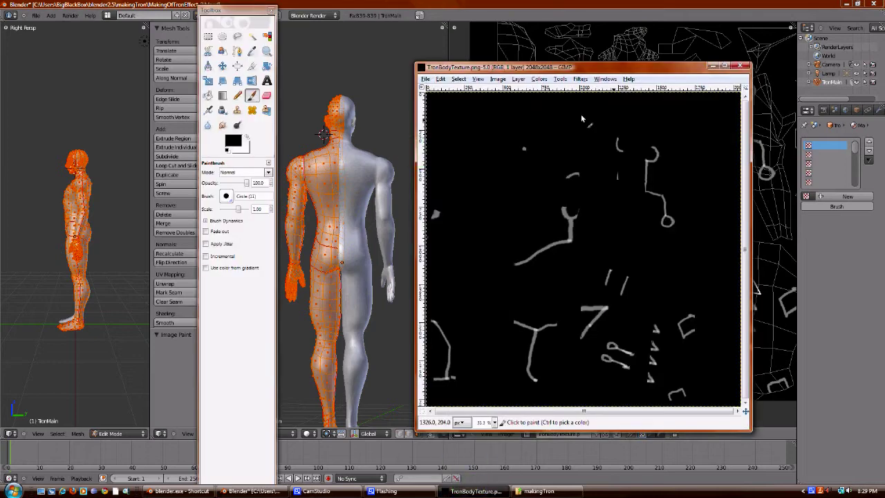
pyautogui.click(742, 67)
pyautogui.click(425, 79)
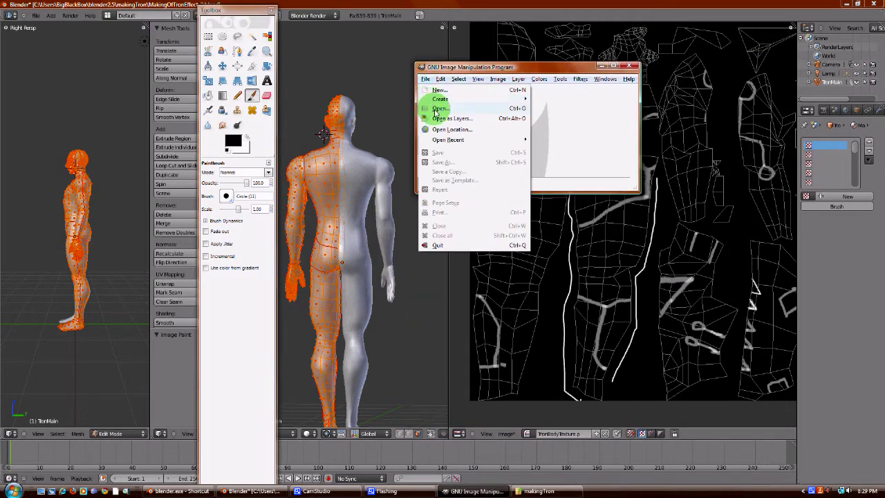
pyautogui.click(438, 109)
# Step: Switch back to Blender and save the repainted texture over TronBodyTexture.png in the makingTron folder
pyautogui.click(549, 7)
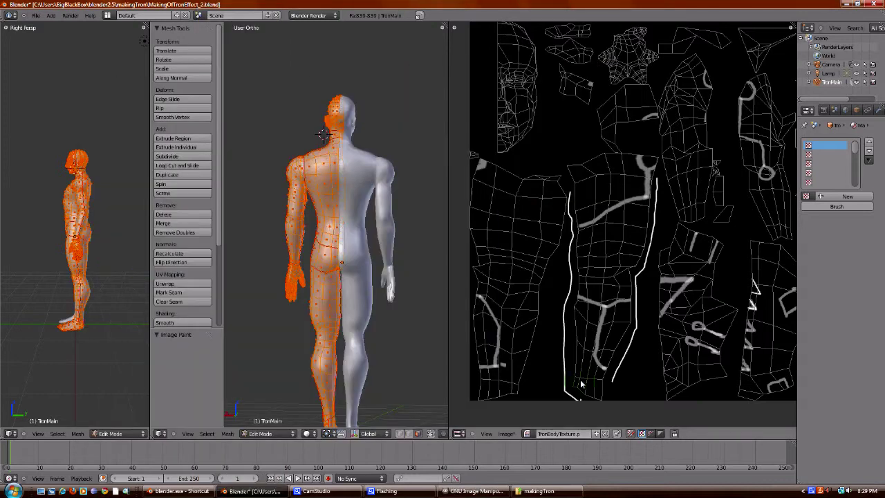
pyautogui.click(513, 435)
pyautogui.click(514, 375)
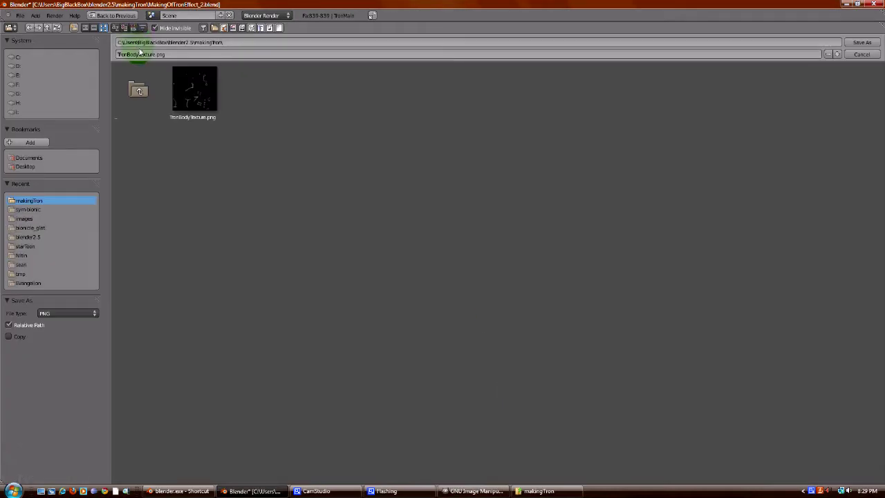
pyautogui.click(549, 74)
pyautogui.click(207, 89)
pyautogui.click(855, 47)
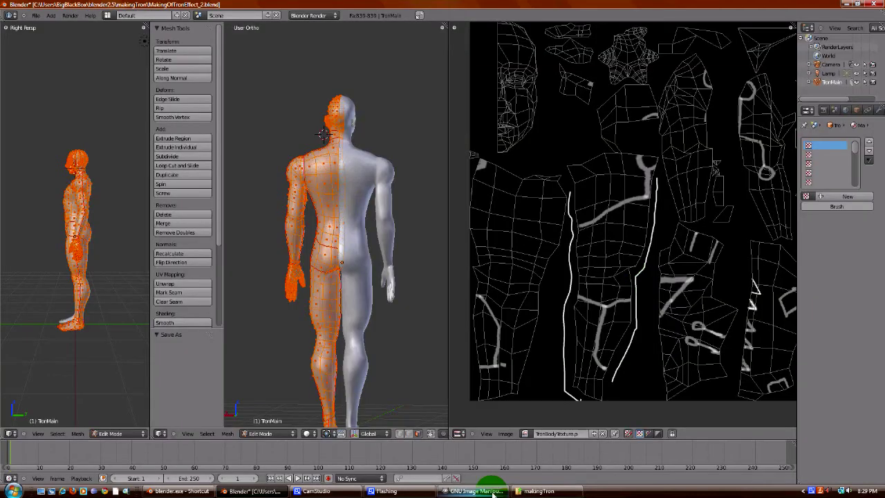
# Step: Switch to GIMP, open the updated TronBodyTexture.png, and enlarge and reposition its image window beside the toolbox
pyautogui.click(477, 491)
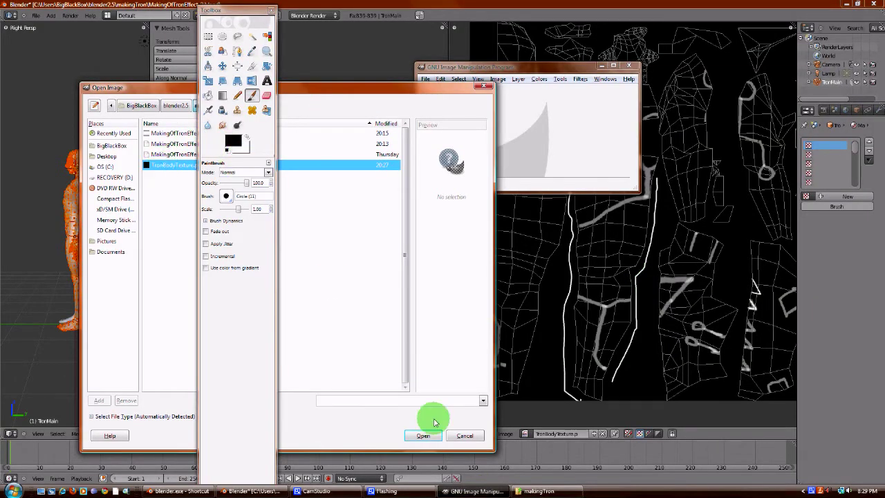
pyautogui.click(423, 436)
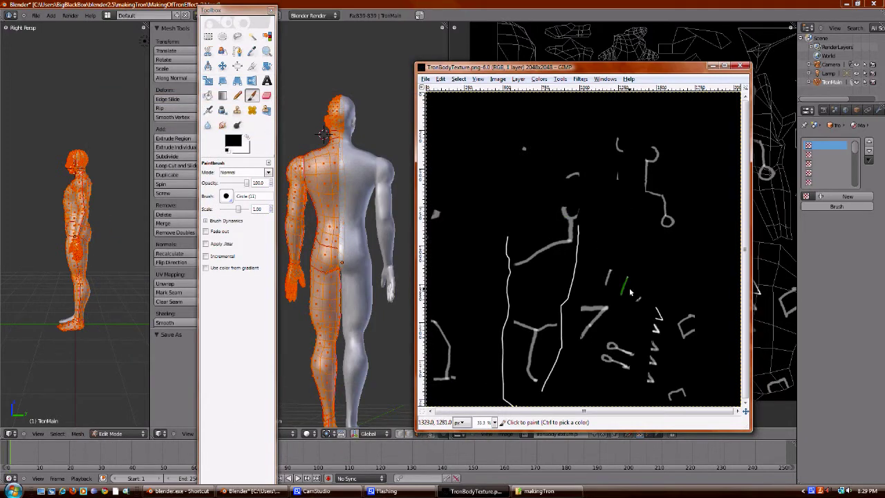
pyautogui.moveTo(751, 429); pyautogui.dragTo(816, 474)
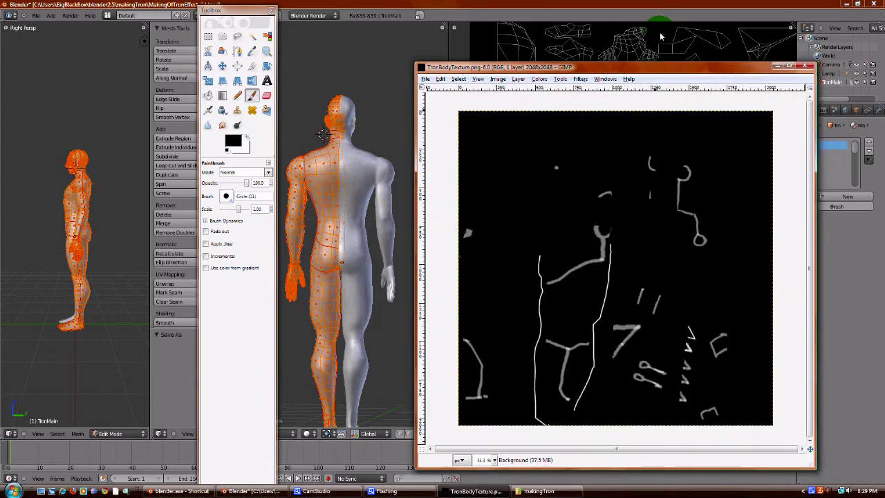
pyautogui.moveTo(656, 69); pyautogui.dragTo(526, 35)
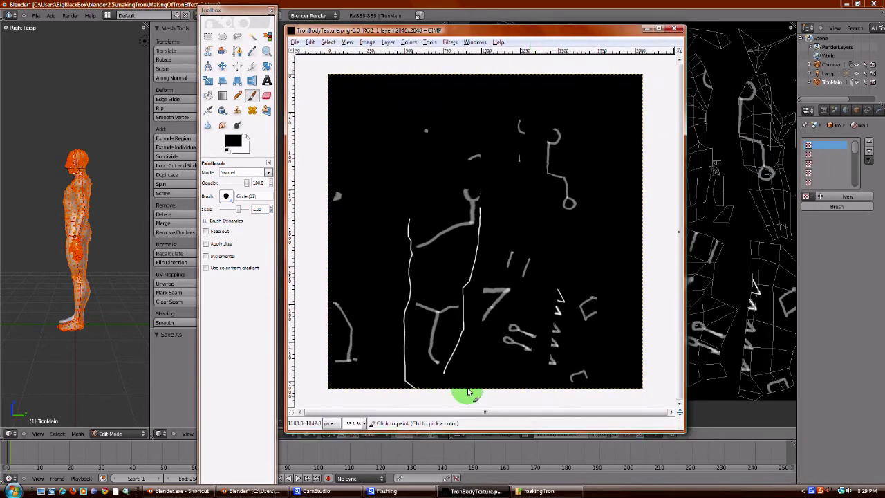
# Step: Make a circular Ellipse Select selection about 95 px wide around the hand-painted ring at the end of the arm line
pyautogui.click(349, 422)
pyautogui.click(363, 424)
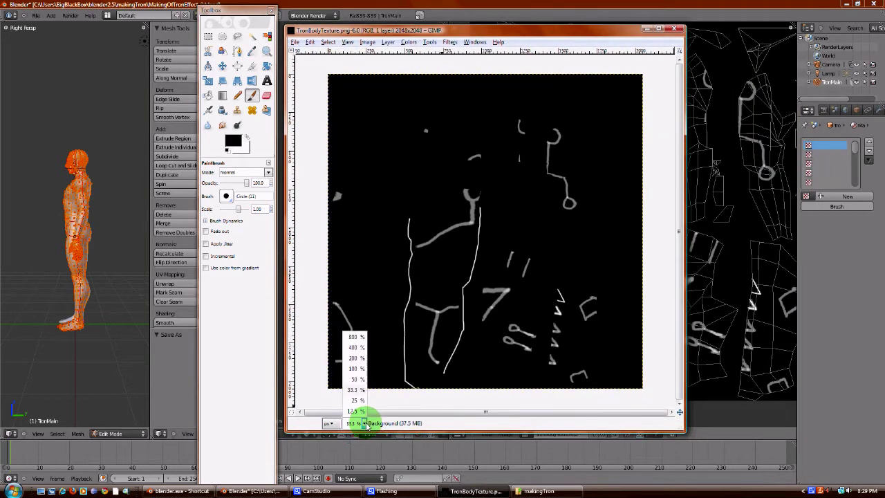
pyautogui.click(361, 348)
pyautogui.moveTo(458, 412)
pyautogui.mouseDown()
pyautogui.moveTo(599, 415)
pyautogui.moveTo(586, 414)
pyautogui.mouseUp()
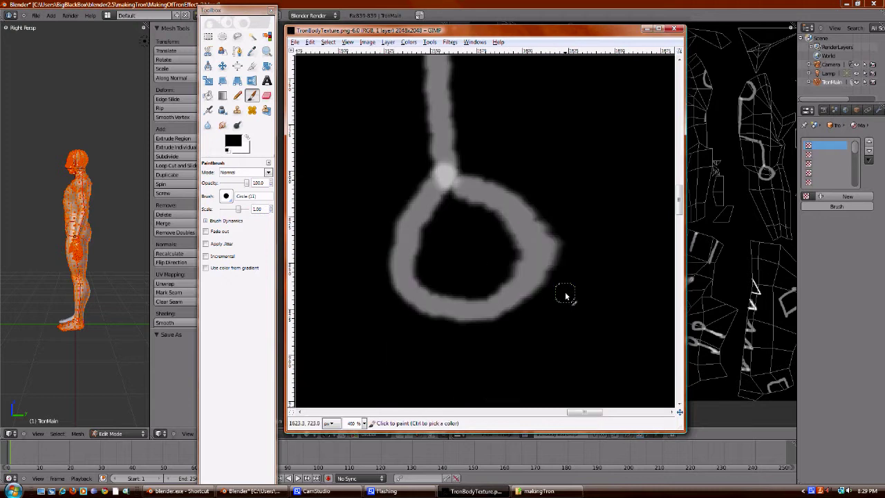
pyautogui.click(226, 38)
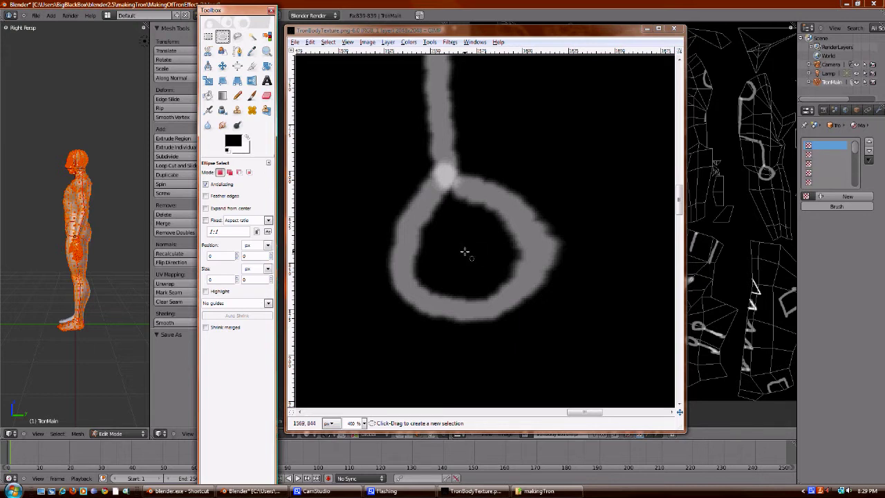
pyautogui.click(465, 253)
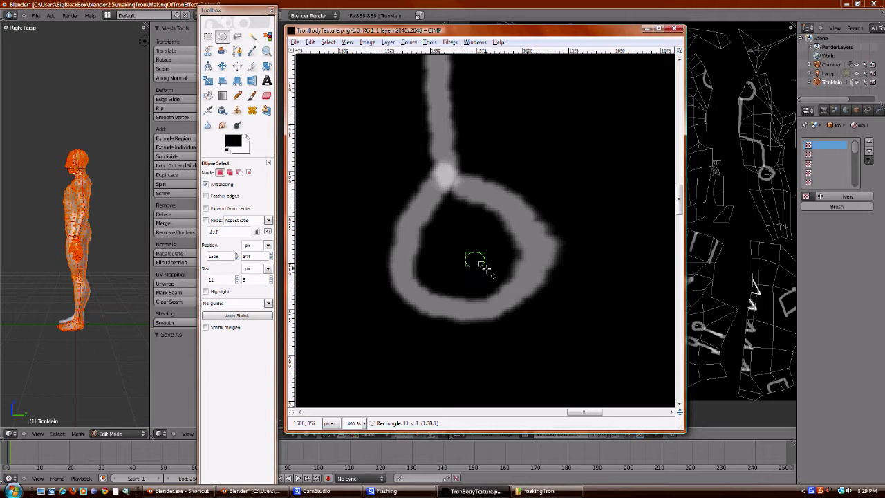
pyautogui.moveTo(484, 267); pyautogui.dragTo(552, 333)
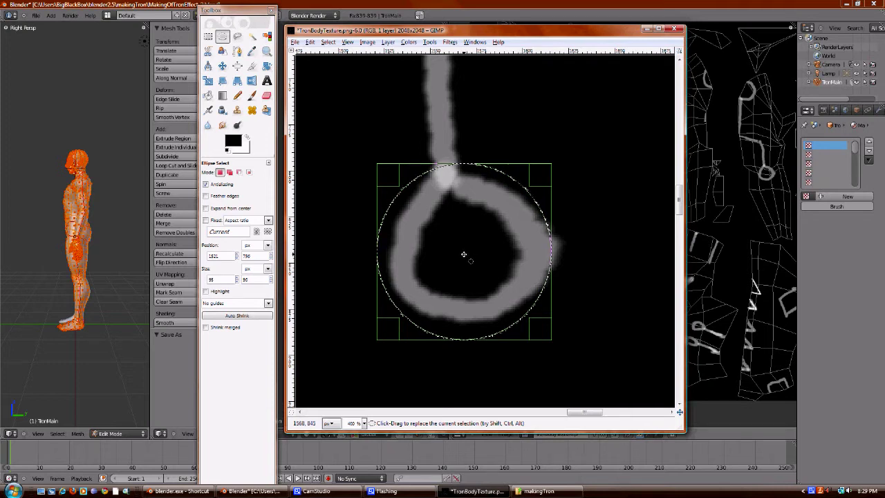
# Step: Subtract a concentric circle of about 71 × 71 px from the selection to leave a ring-shaped area
pyautogui.press('ctrl')
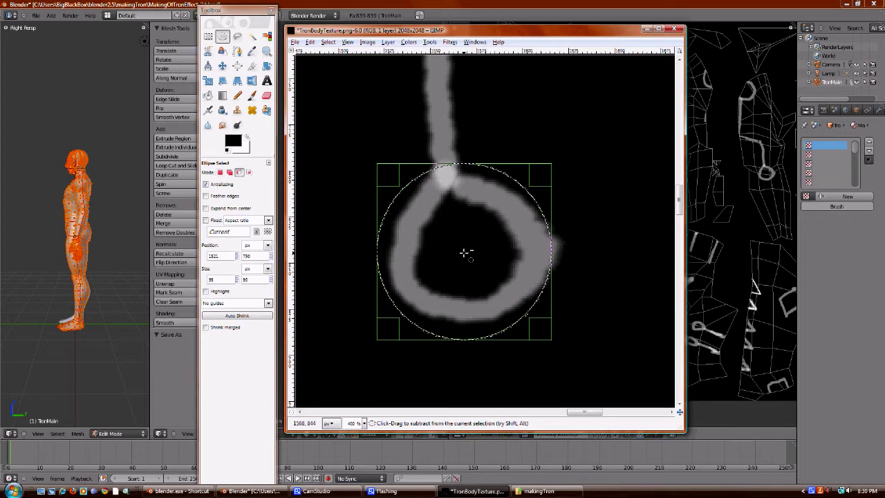
pyautogui.keyDown('ctrl'); pyautogui.moveTo(466, 253); pyautogui.dragTo(473, 259); pyautogui.keyUp('ctrl')
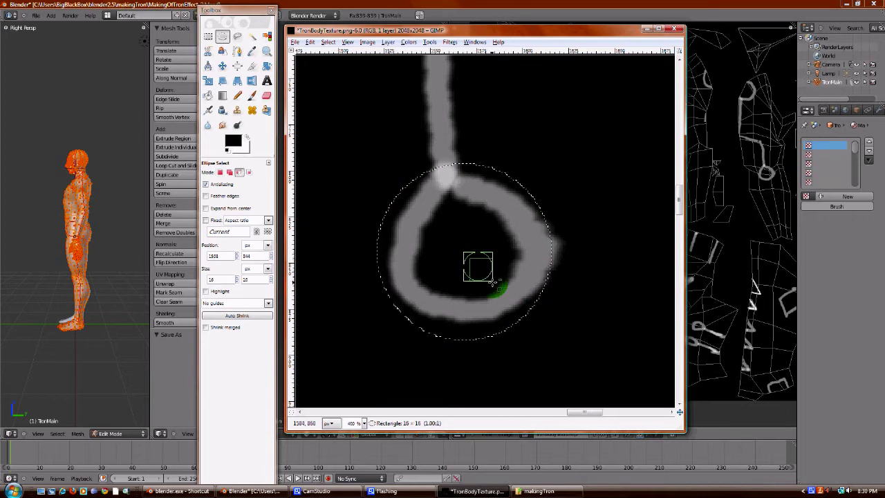
pyautogui.keyDown('ctrl'); pyautogui.moveTo(491, 283); pyautogui.dragTo(522, 318); pyautogui.keyUp('ctrl')
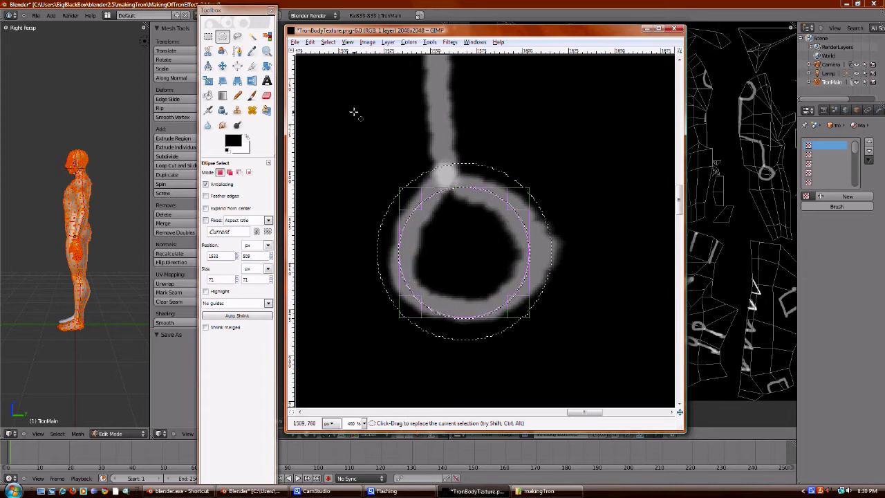
# Step: Fill the ring-shaped selection with white using the Pencil, raising the brush scale to 10.00 to cover the whole ring
pyautogui.click(247, 138)
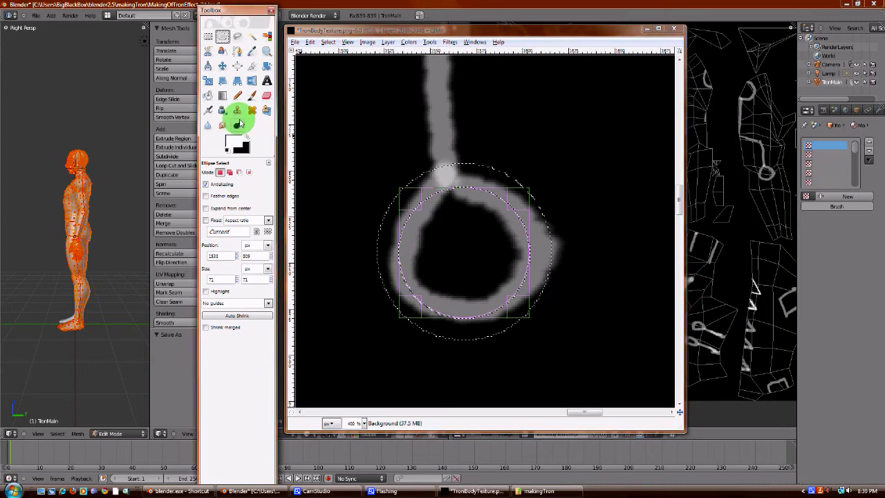
pyautogui.click(237, 96)
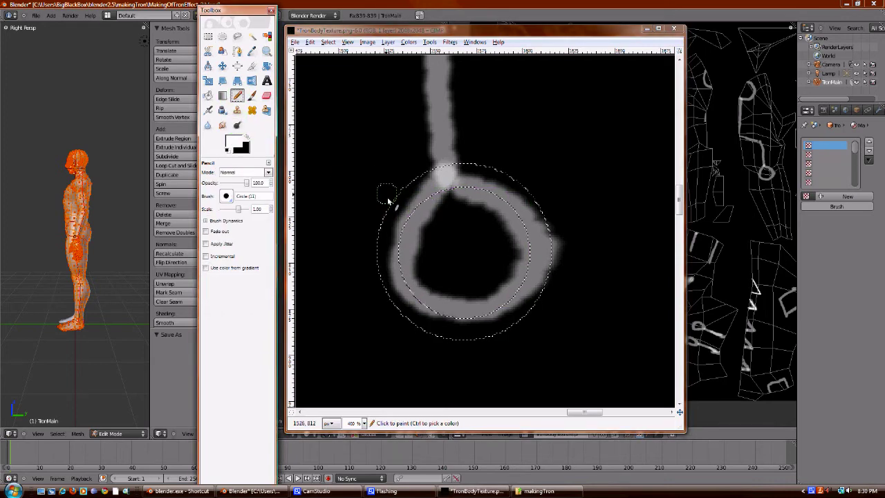
pyautogui.moveTo(443, 173)
pyautogui.mouseDown()
pyautogui.moveTo(409, 190)
pyautogui.moveTo(529, 198)
pyautogui.moveTo(540, 215)
pyautogui.moveTo(538, 242)
pyautogui.moveTo(583, 259)
pyautogui.moveTo(533, 282)
pyautogui.moveTo(556, 289)
pyautogui.moveTo(541, 281)
pyautogui.moveTo(510, 290)
pyautogui.mouseUp()
pyautogui.click(271, 211)
pyautogui.moveTo(239, 210); pyautogui.dragTo(257, 208)
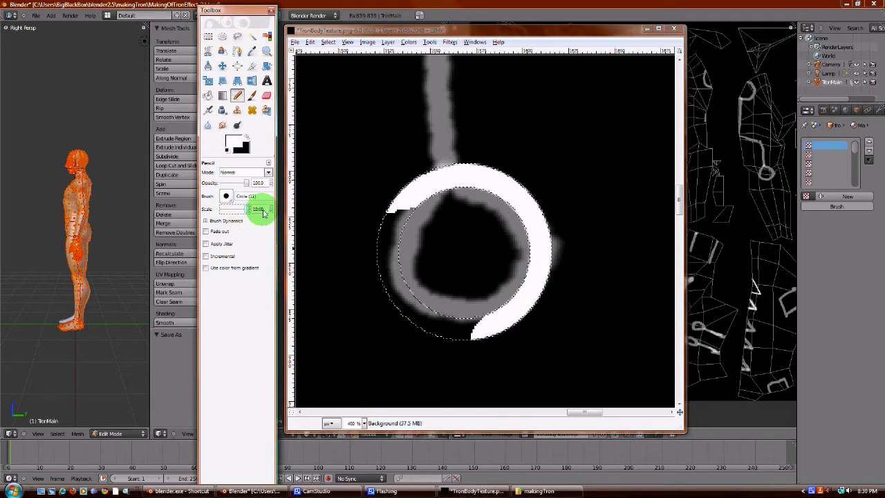
pyautogui.moveTo(388, 232)
pyautogui.mouseDown()
pyautogui.moveTo(389, 221)
pyautogui.moveTo(488, 220)
pyautogui.mouseUp()
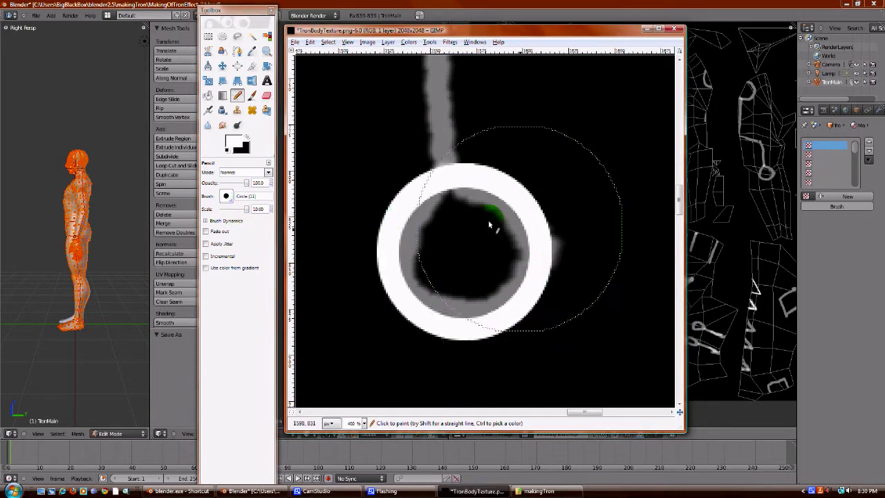
# Step: Invert the selection and paint black over the leftover grey strokes inside and around the white ring
pyautogui.click(328, 43)
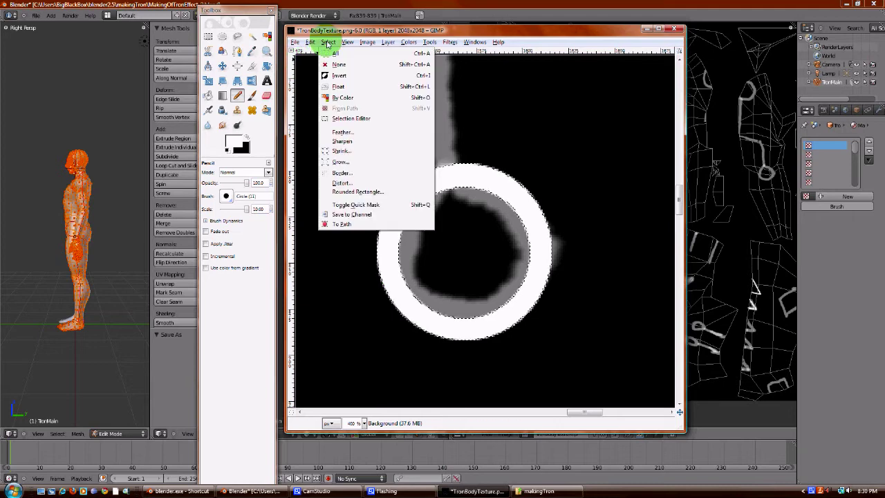
pyautogui.click(331, 78)
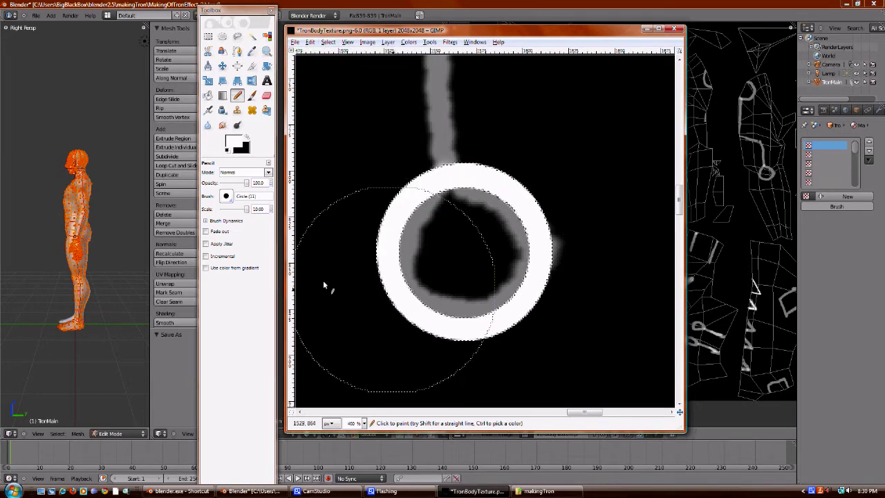
pyautogui.click(247, 138)
pyautogui.moveTo(474, 307); pyautogui.dragTo(475, 284)
# Step: Save TronBodyTexture.png, then switch to Blender and reload the texture image there
pyautogui.click(295, 41)
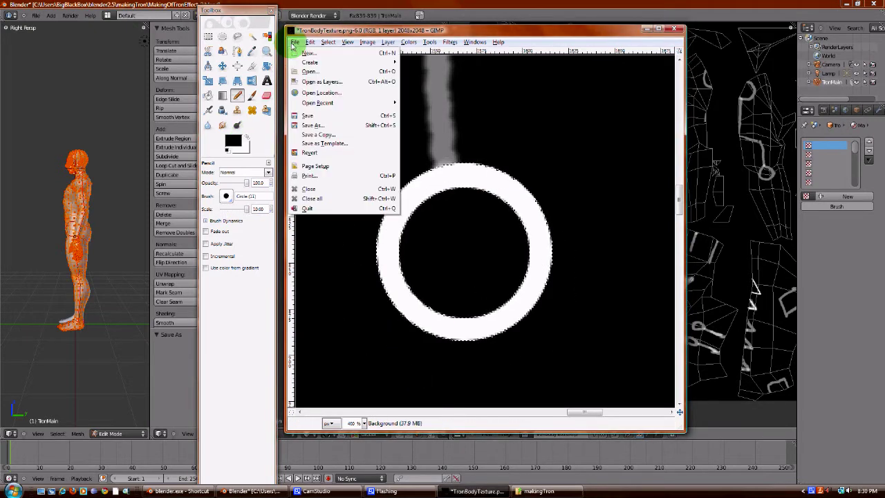
pyautogui.click(312, 117)
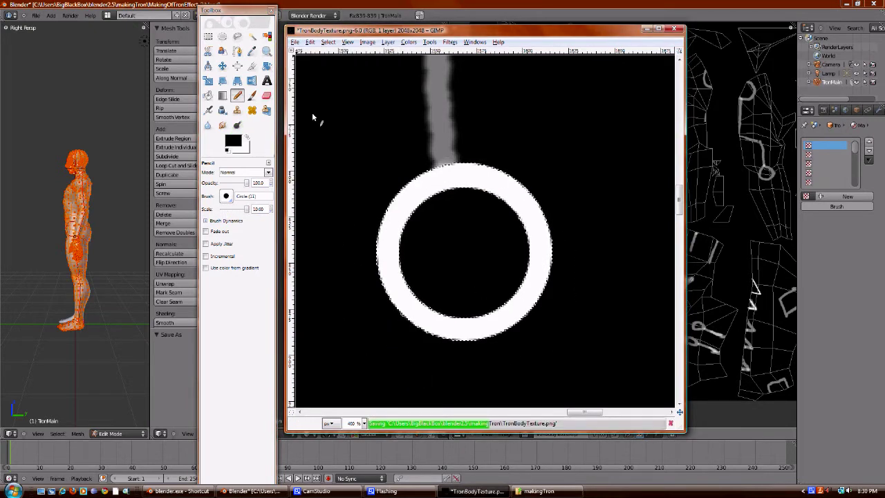
pyautogui.click(365, 21)
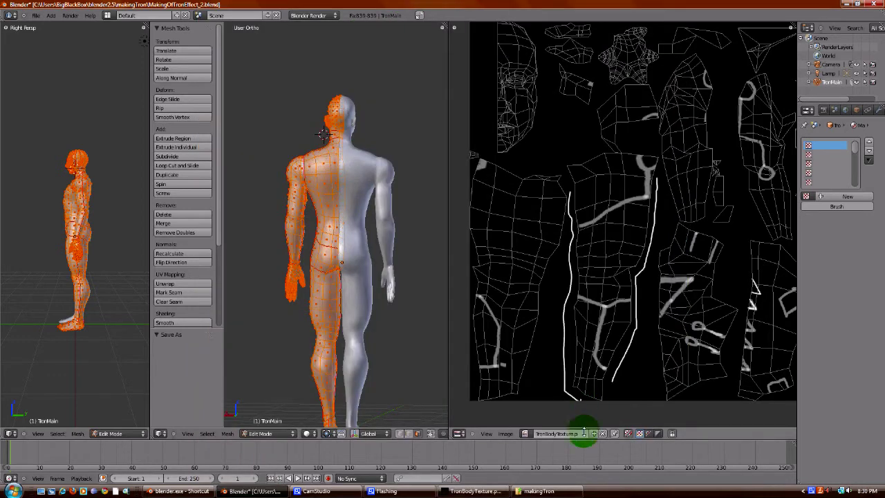
pyautogui.click(506, 433)
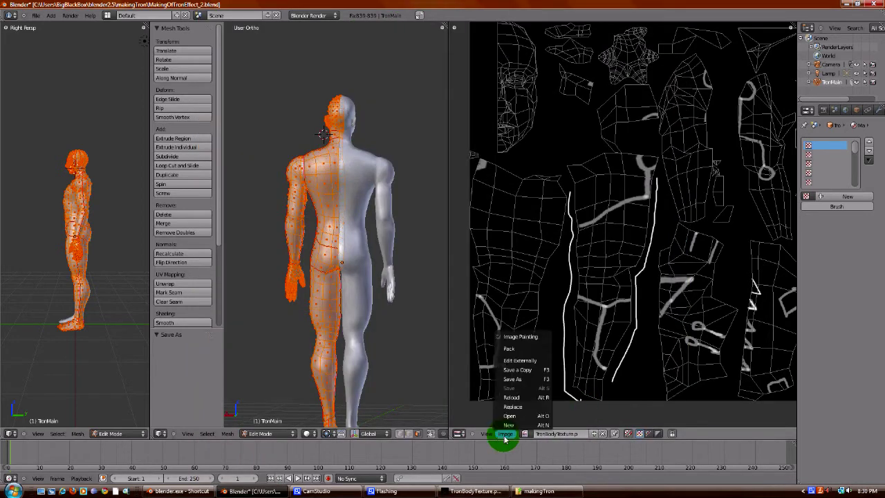
pyautogui.click(513, 398)
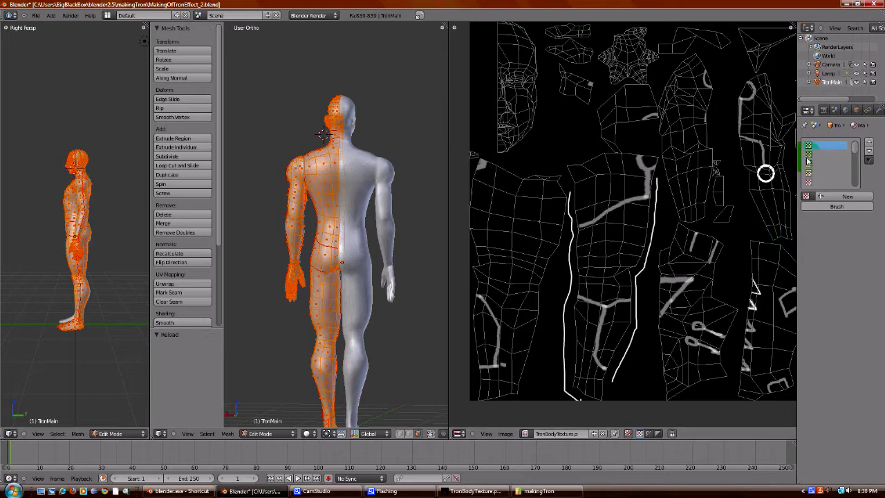
# Step: Switch TronMain to Texture Paint mode and inspect the updated texture on the body from back and front
pyautogui.click(267, 434)
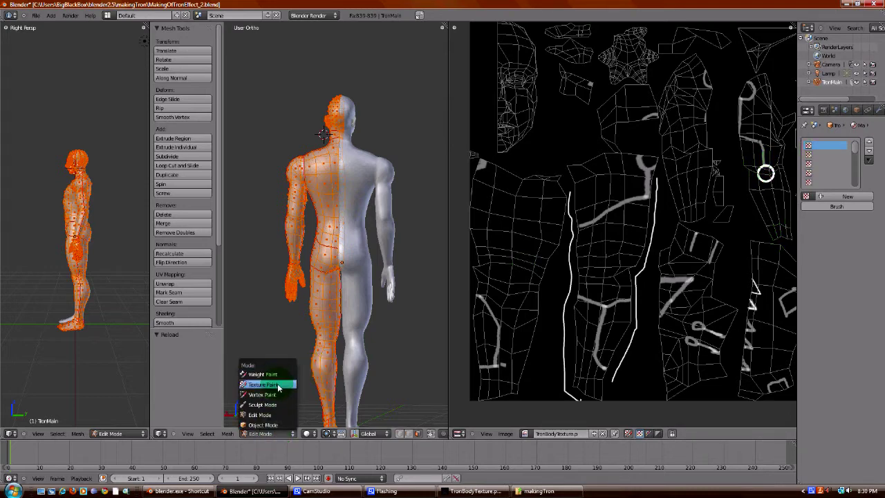
pyautogui.click(278, 385)
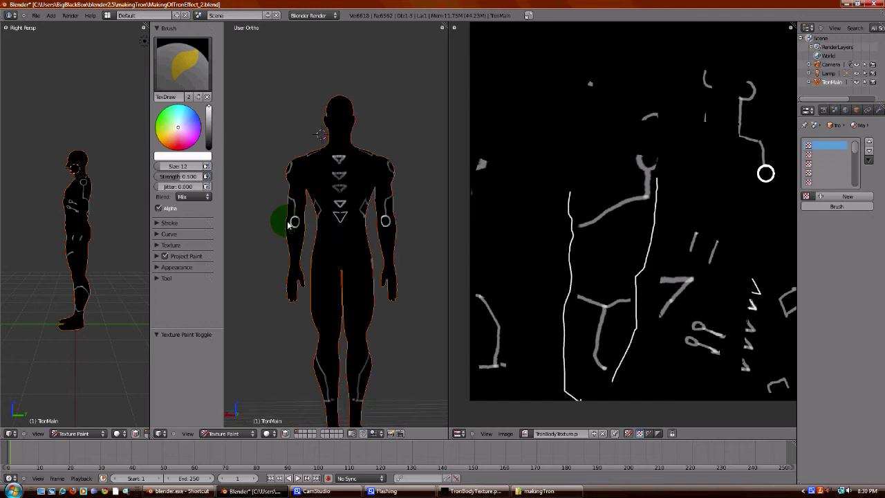
pyautogui.moveTo(281, 221); pyautogui.dragTo(404, 251, button='middle')
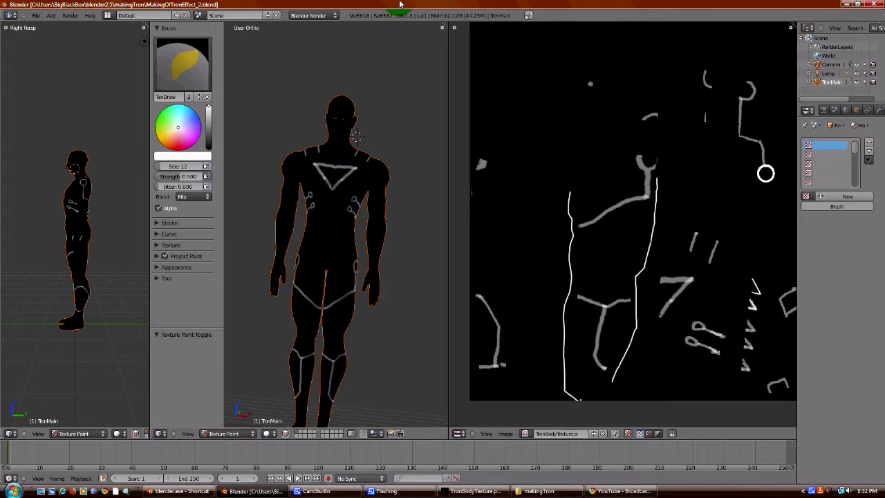
# Step: Make a test render of the current scene and close the render result
pyautogui.moveTo(405, 180)
pyautogui.mouseDown(button='middle')
pyautogui.moveTo(390, 174)
pyautogui.moveTo(373, 194)
pyautogui.moveTo(398, 188)
pyautogui.mouseUp(button='middle')
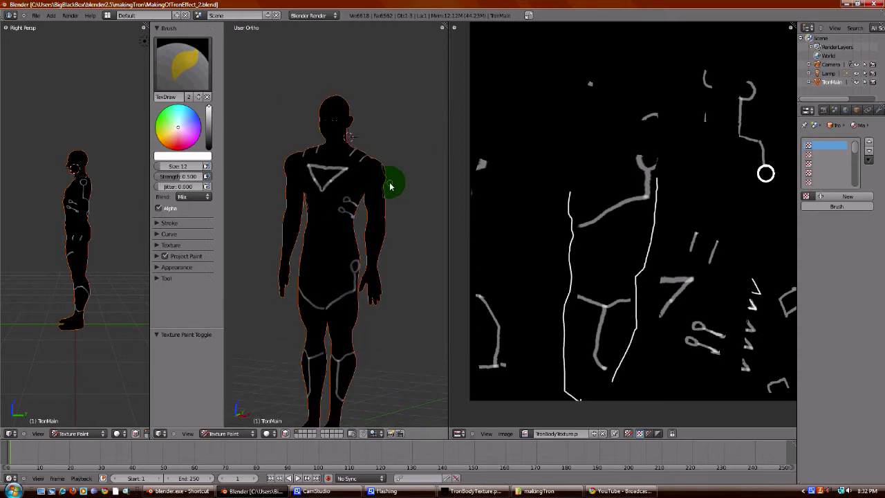
pyautogui.press('F12')
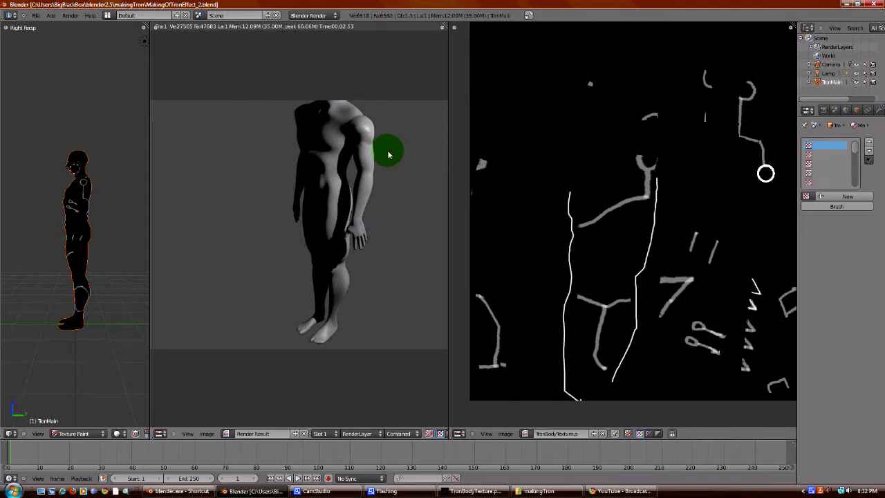
pyautogui.press('Escape')
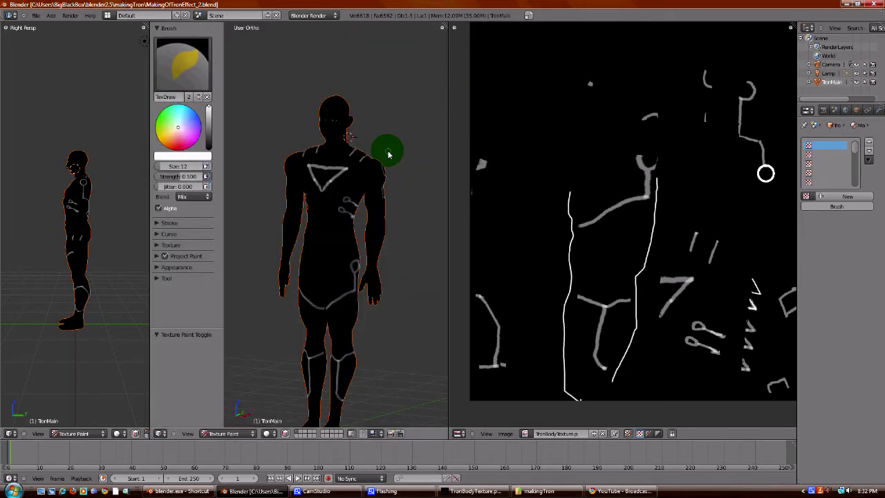
# Step: Turn the image editor area into a 3D View, narrow it, and show the scene through the camera there
pyautogui.click(458, 433)
pyautogui.click(462, 423)
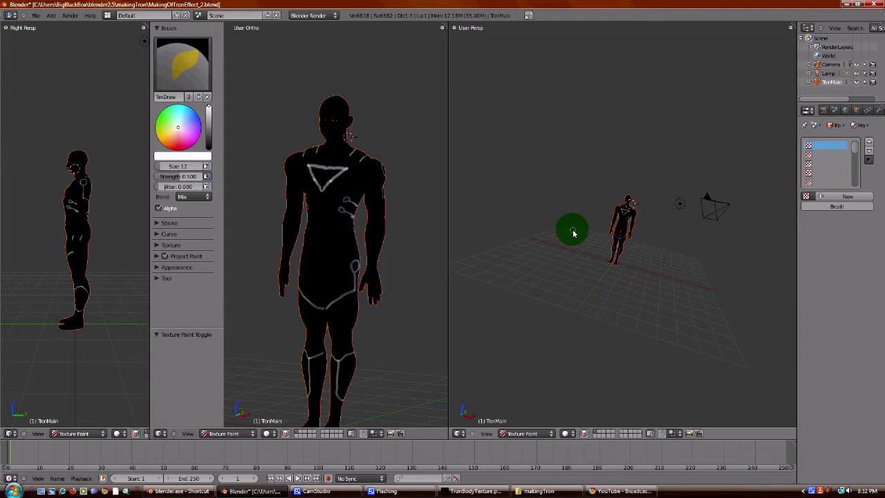
pyautogui.moveTo(448, 230); pyautogui.dragTo(532, 230)
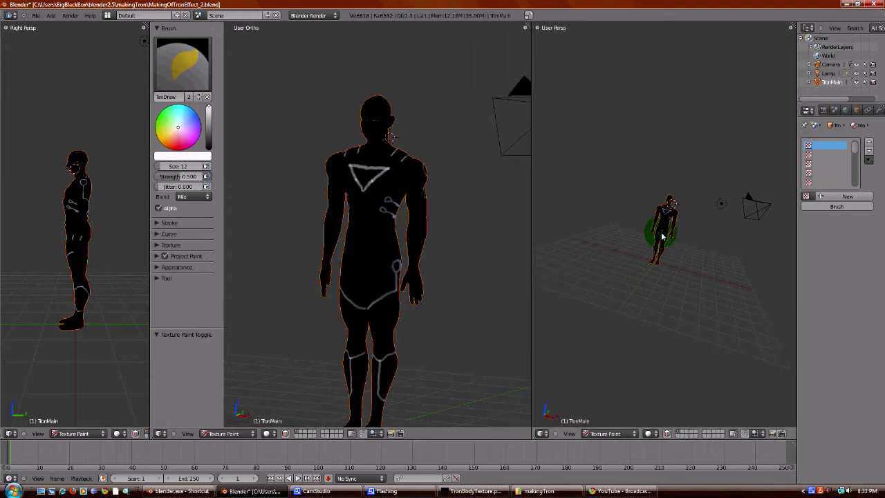
pyautogui.press('KP_0')
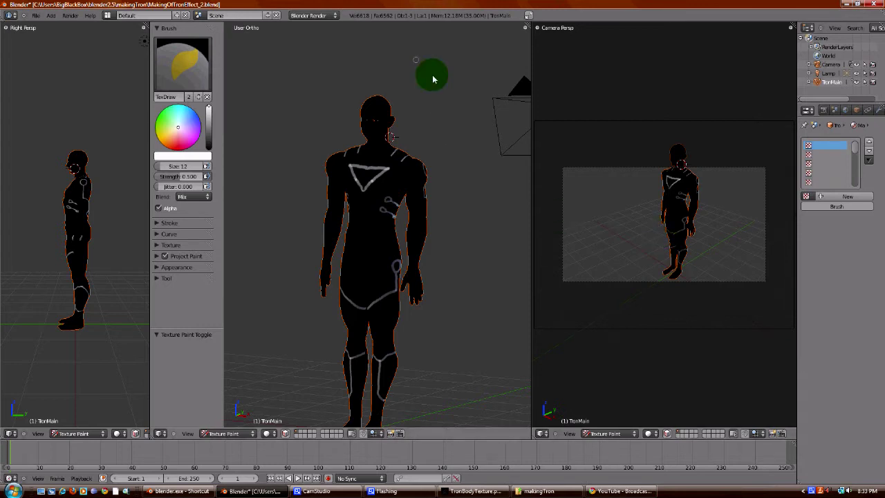
# Step: Return to Object Mode and select the camera in the middle viewport, shown from the front
pyautogui.click(228, 433)
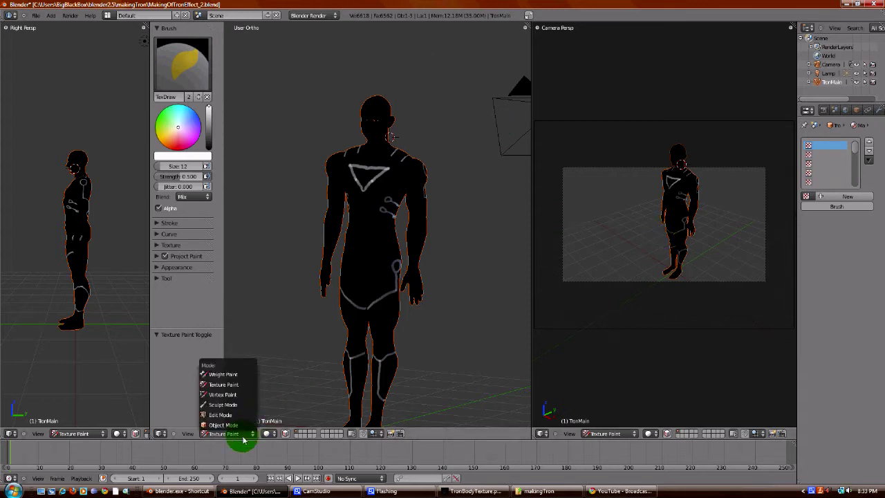
pyautogui.click(228, 425)
pyautogui.scroll(-3, 475, 126)
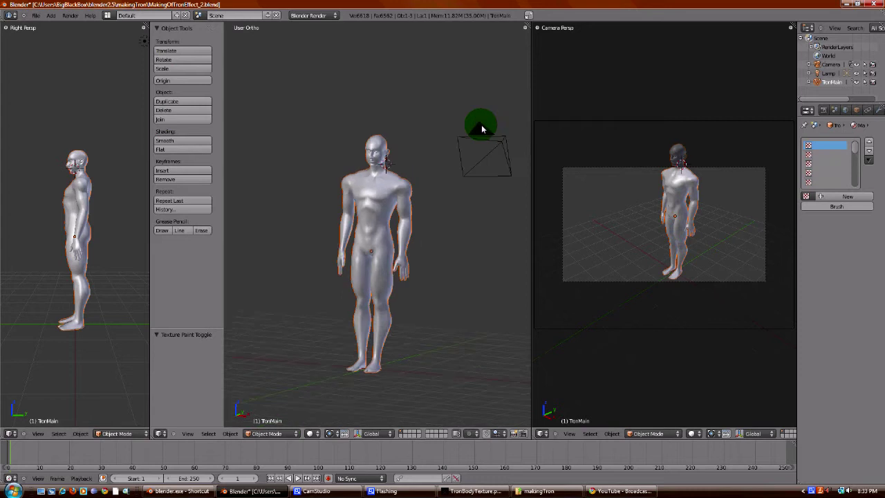
pyautogui.rightClick(462, 168)
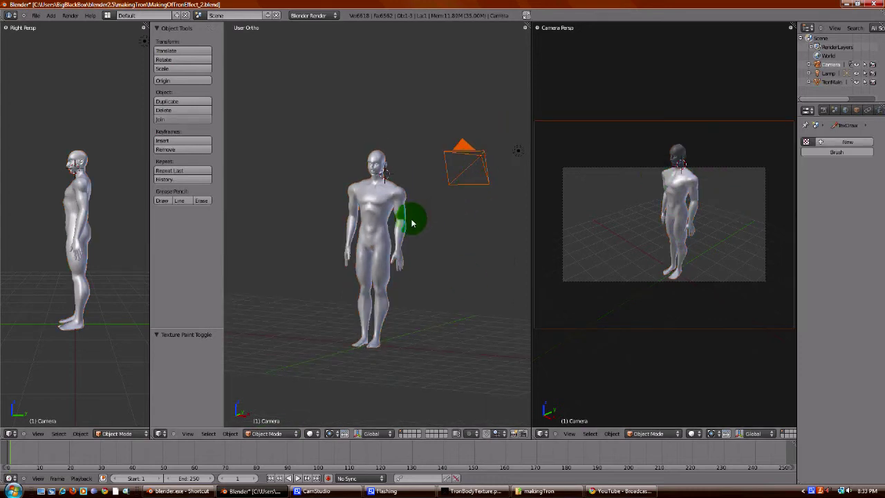
pyautogui.press('KP_1')
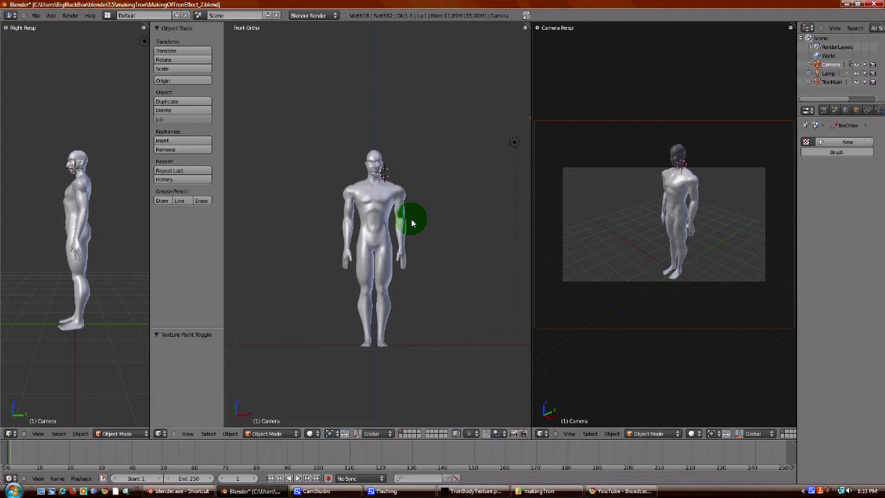
pyautogui.scroll(-4, 412, 223)
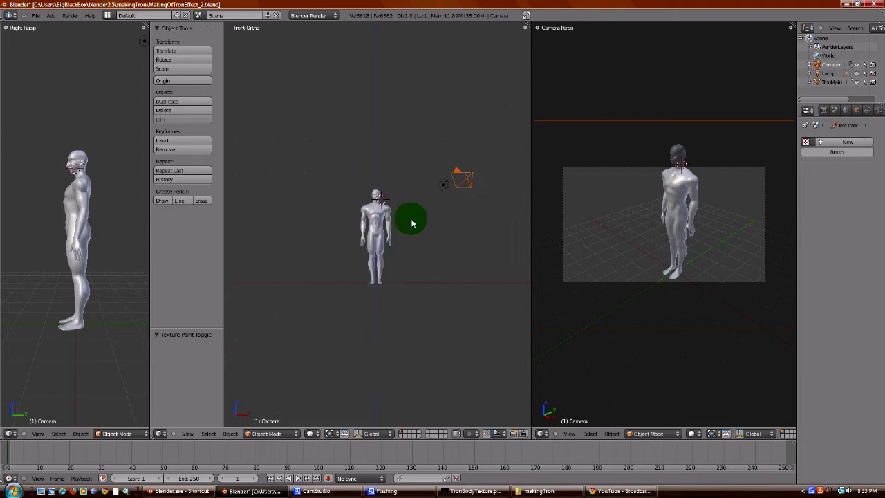
# Step: Enable the rotate manipulator, set the transform orientation to Normal, and tilt the camera about -6.4° around its X axis
pyautogui.click(358, 433)
pyautogui.click(376, 434)
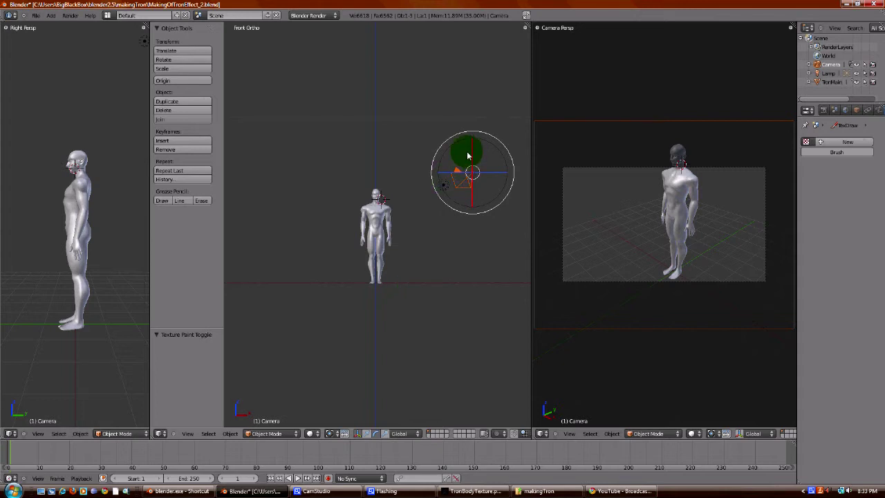
pyautogui.moveTo(469, 156)
pyautogui.mouseDown()
pyautogui.moveTo(483, 171)
pyautogui.moveTo(474, 153)
pyautogui.moveTo(466, 170)
pyautogui.moveTo(473, 166)
pyautogui.mouseUp()
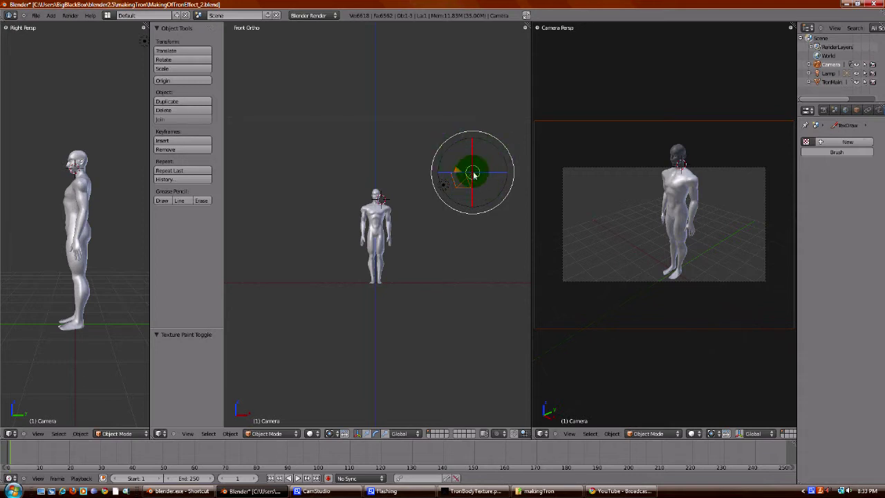
pyautogui.click(418, 434)
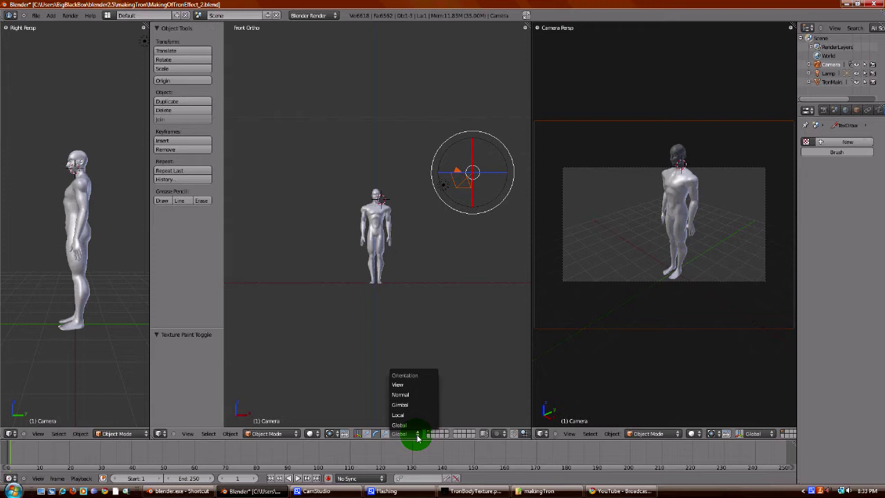
pyautogui.click(418, 394)
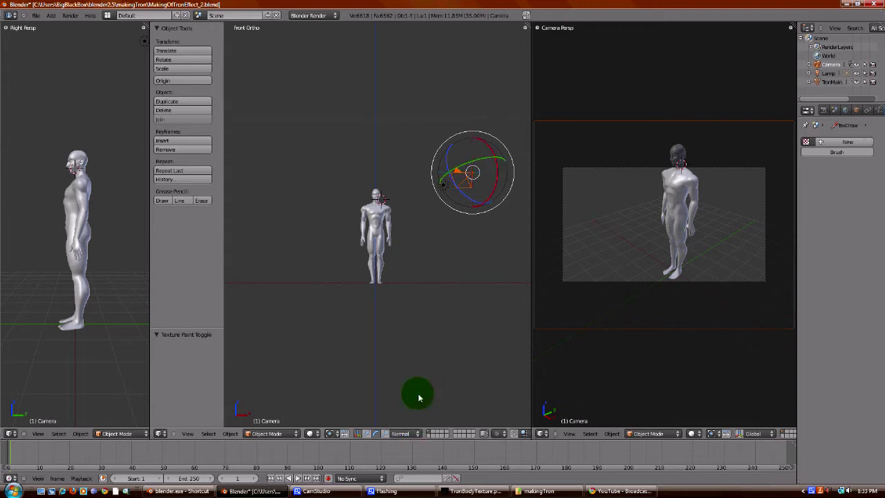
pyautogui.moveTo(489, 149); pyautogui.dragTo(491, 152)
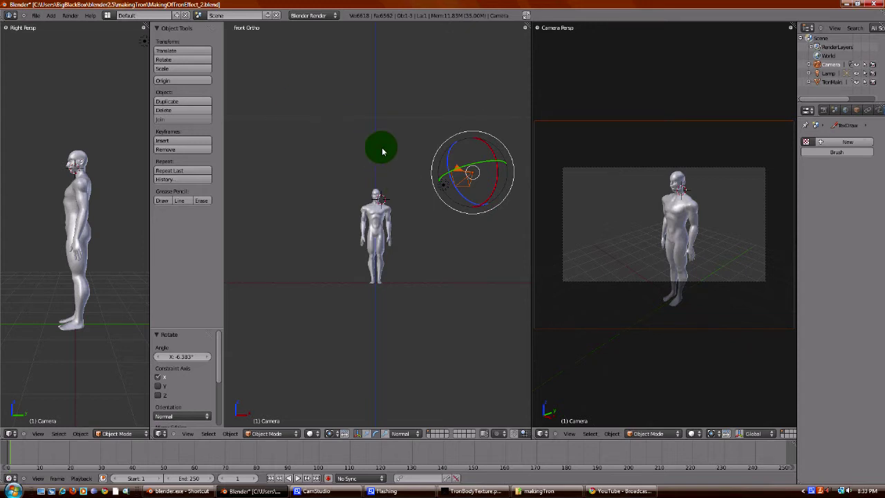
# Step: From the top view, move the camera farther from the figure and raise it about 0.35 units to fit the whole body in frame
pyautogui.press('KP_7')
pyautogui.press('g')
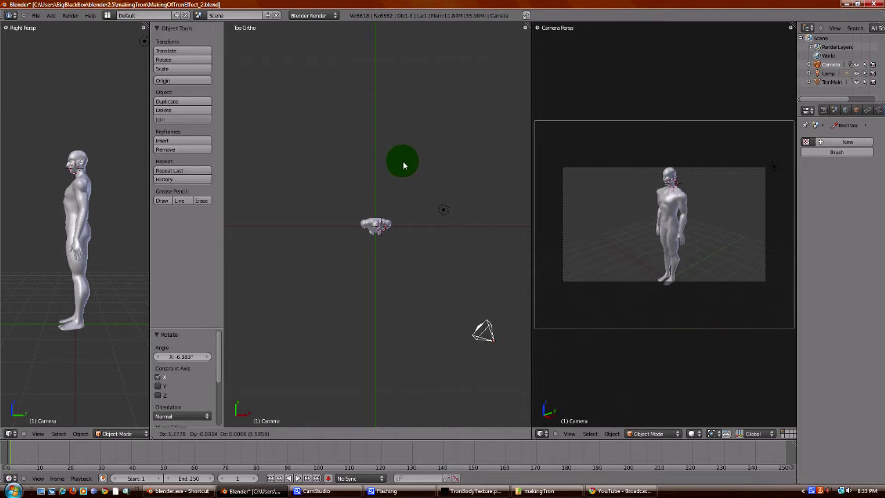
pyautogui.click(402, 163)
pyautogui.press('g')
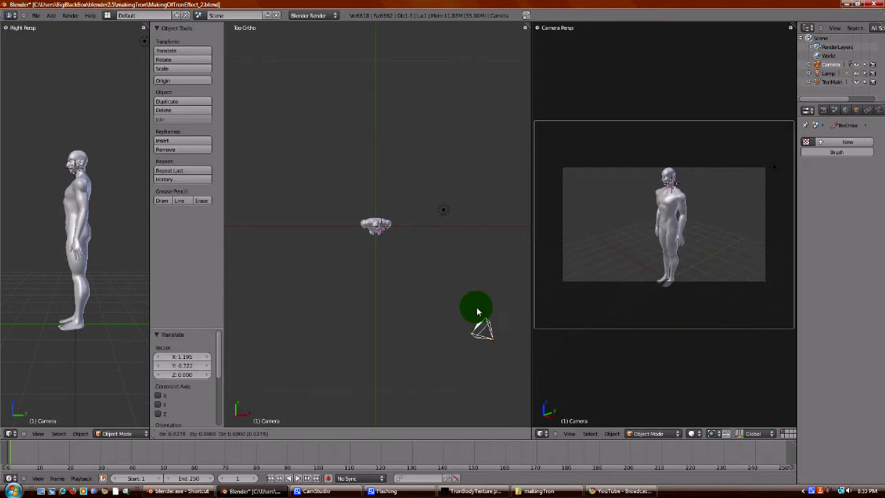
pyautogui.click(486, 316)
pyautogui.press('g')
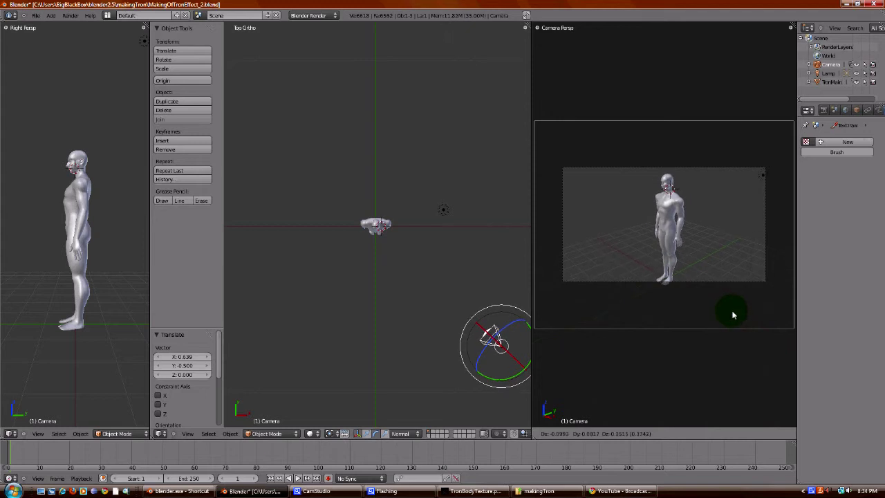
pyautogui.click(733, 315)
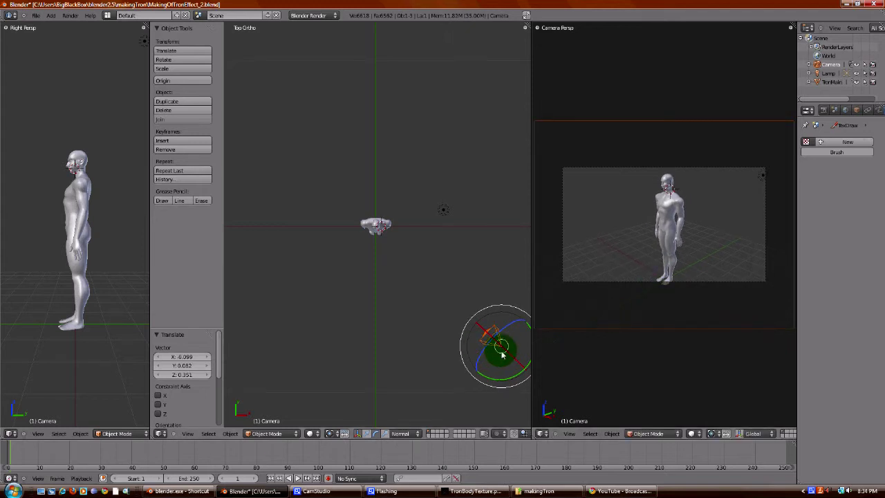
pyautogui.moveTo(503, 354); pyautogui.dragTo(498, 352)
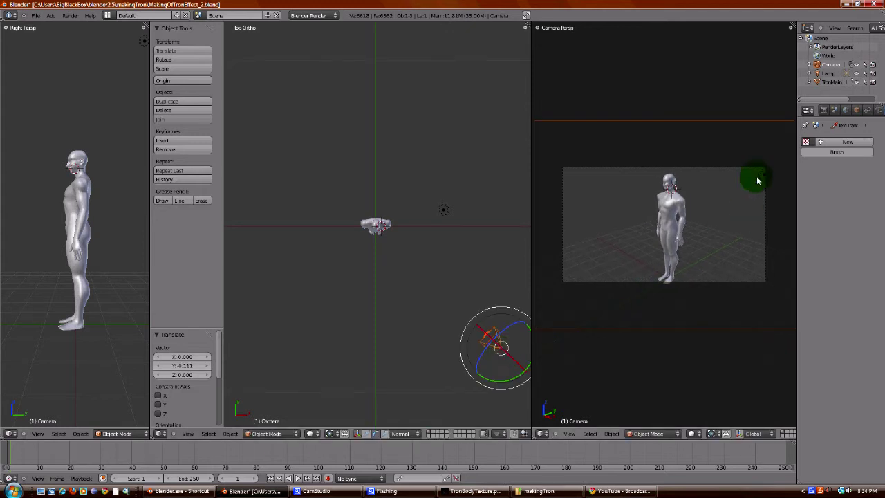
# Step: Move the lamp in front of the figure by about -2.06 in X and -5.36 in Y, and widen the properties area
pyautogui.rightClick(447, 211)
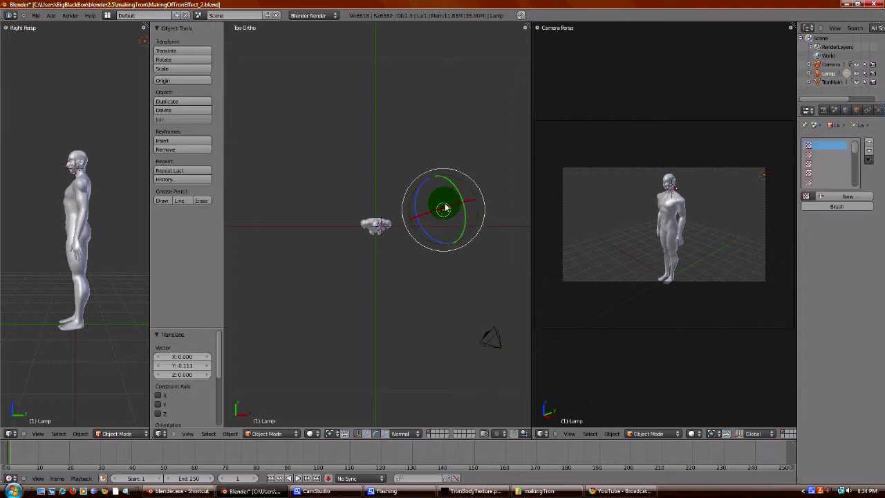
pyautogui.press('g')
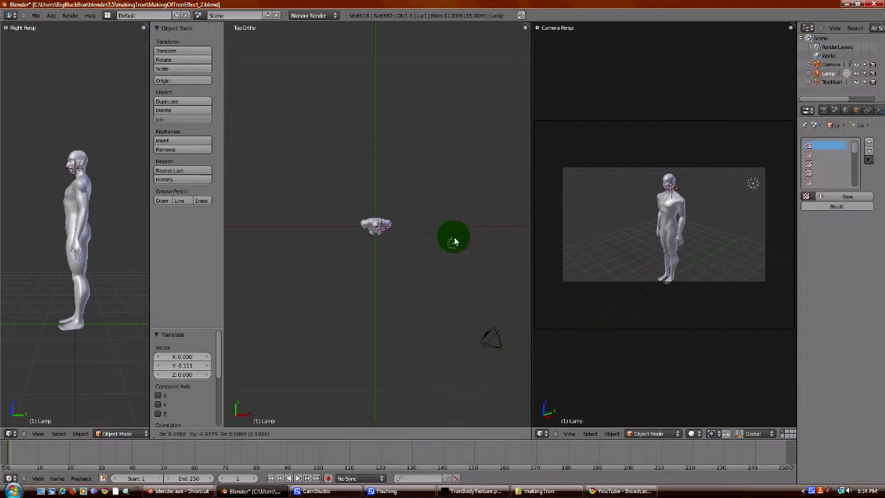
pyautogui.click(409, 298)
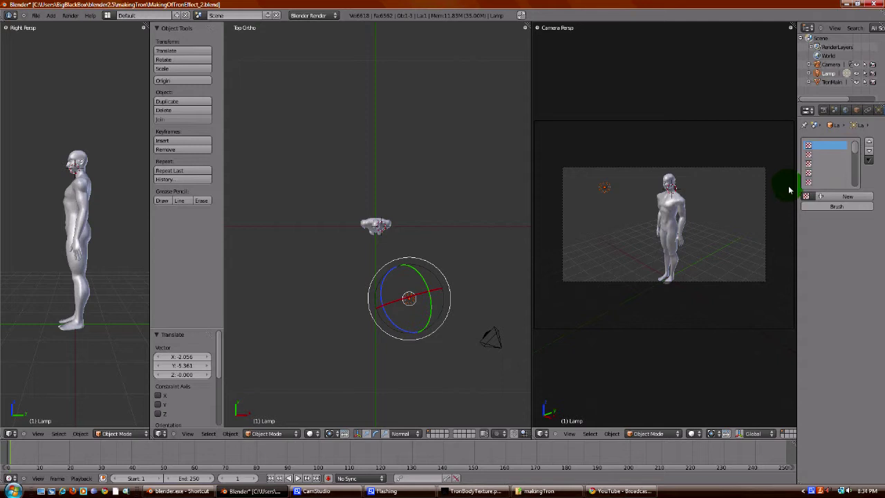
pyautogui.moveTo(796, 190); pyautogui.dragTo(706, 194)
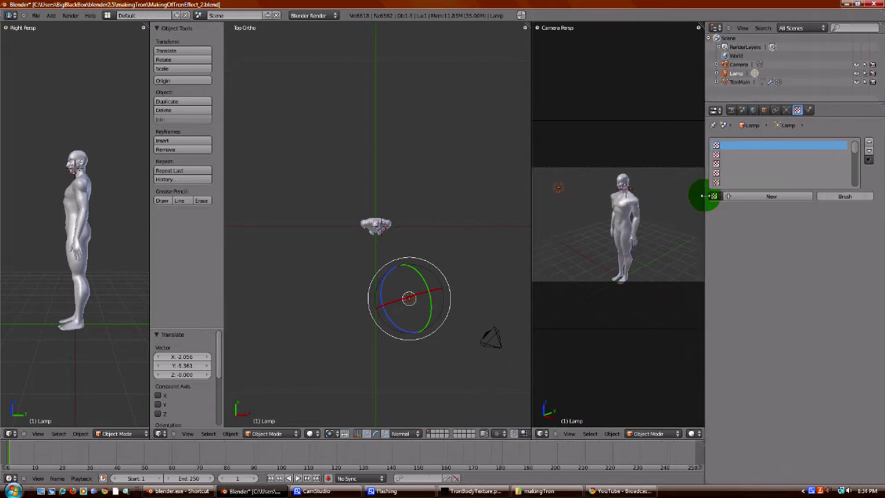
# Step: Enable Ambient Occlusion in the World settings and render the figure to check the lighting
pyautogui.click(753, 110)
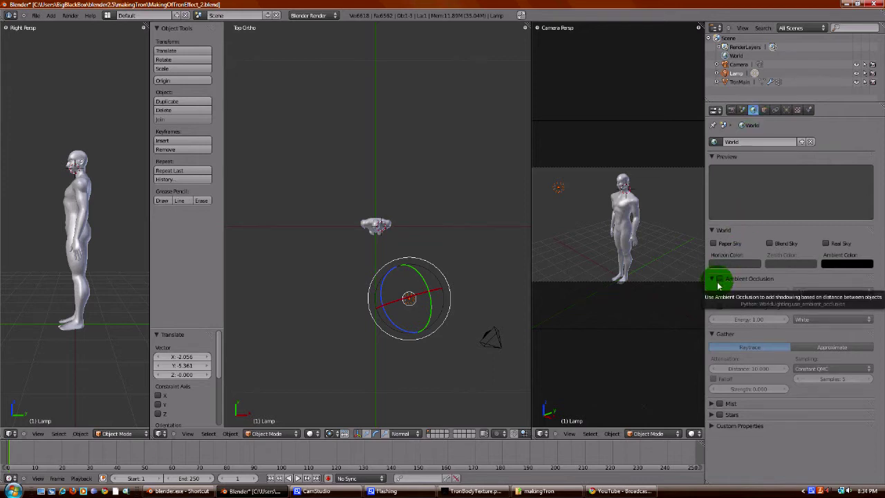
pyautogui.click(720, 280)
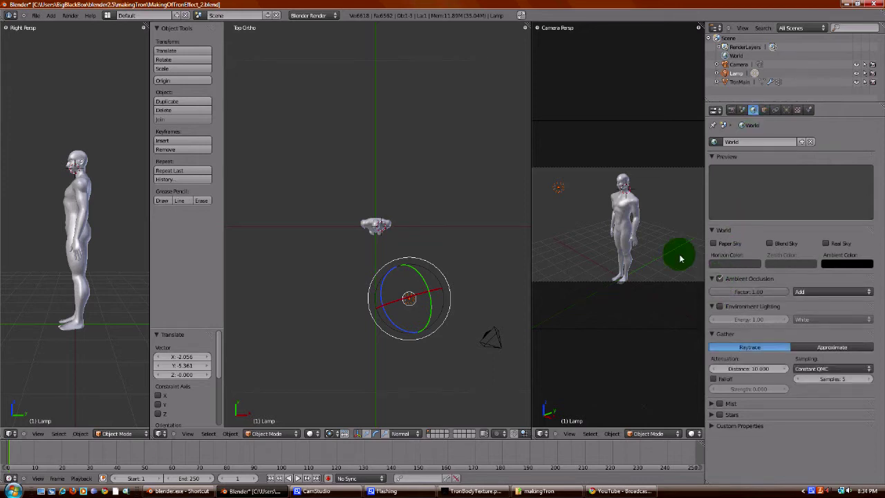
pyautogui.press('F12')
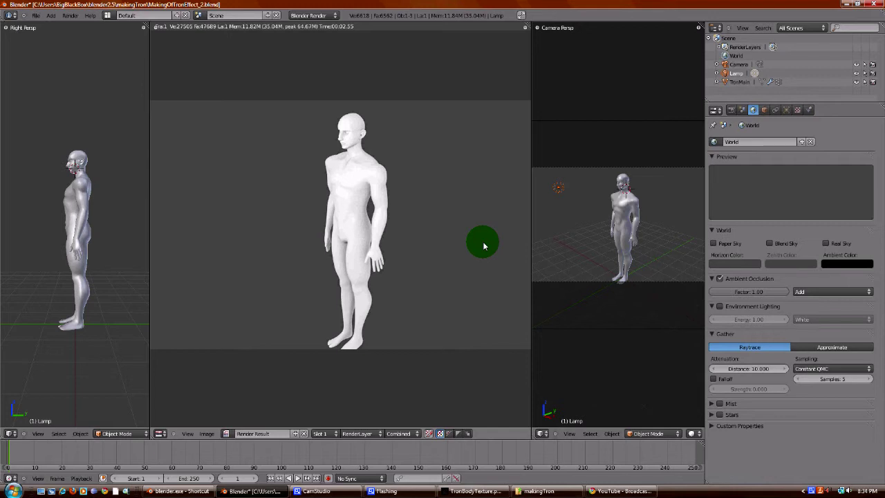
pyautogui.press('Escape')
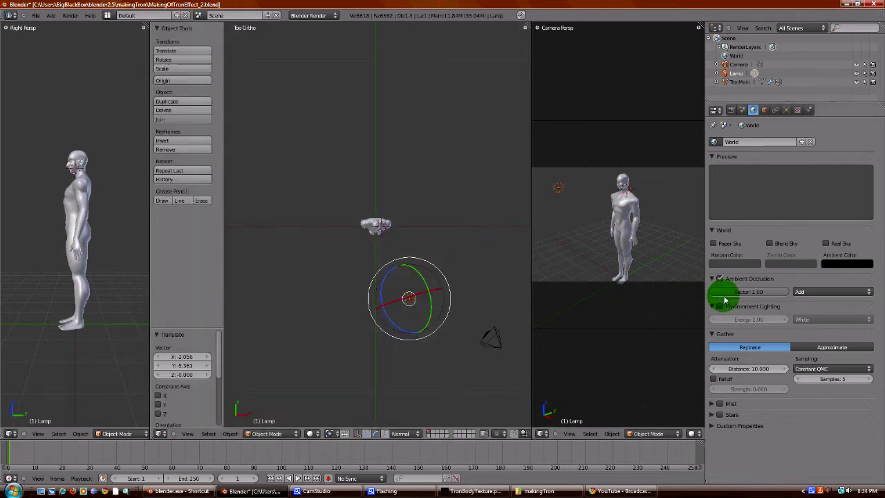
# Step: Lower the Ambient Occlusion factor to 0.73 and further to 0.56, rendering the figure after each change
pyautogui.moveTo(762, 295); pyautogui.dragTo(743, 297)
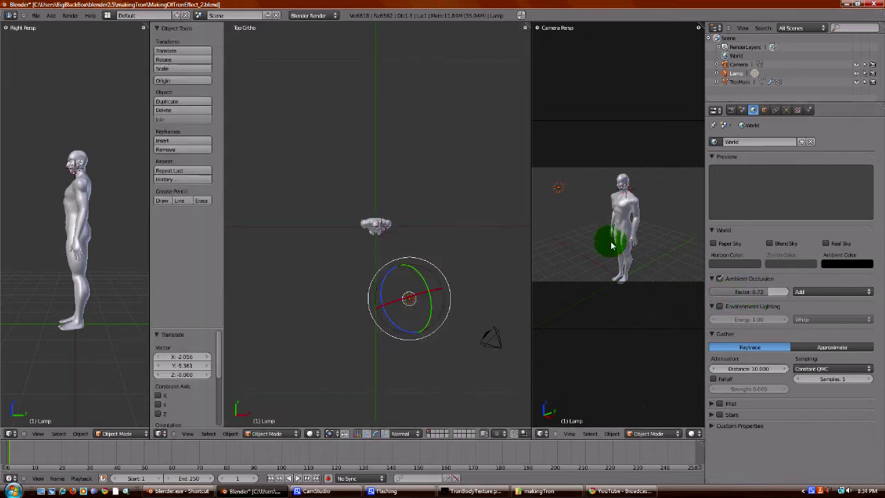
pyautogui.press('F12')
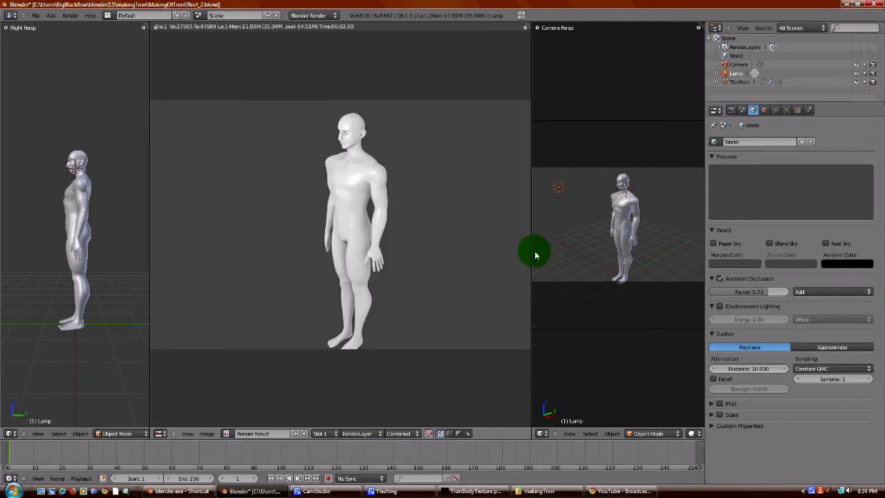
pyautogui.moveTo(766, 294); pyautogui.dragTo(751, 293)
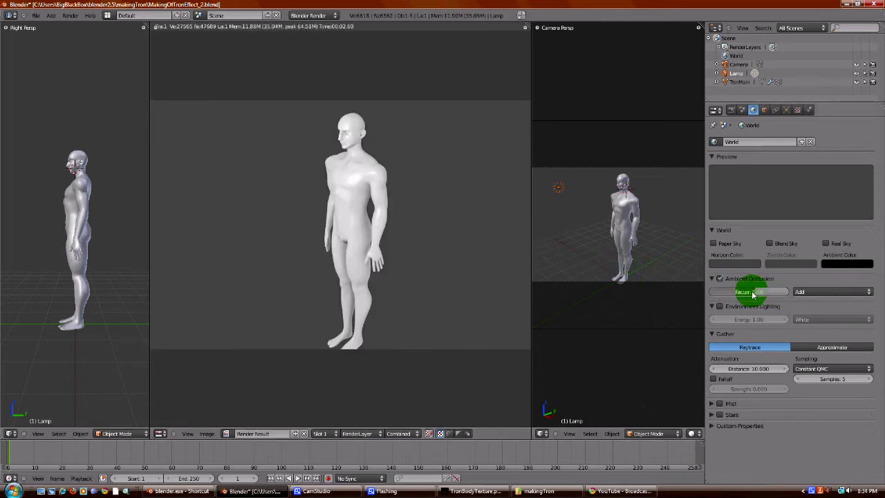
pyautogui.press('F12')
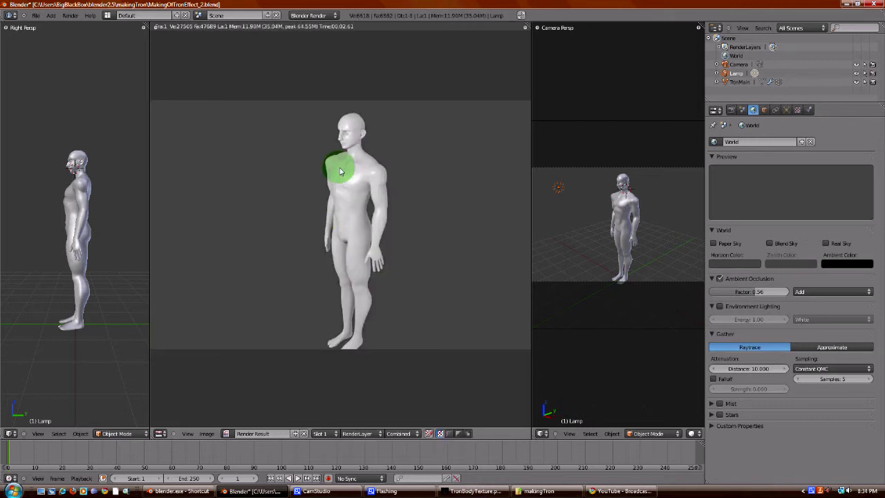
# Step: Compare renders of the figure with Ambient Occlusion turned off and turned back on, and close the render
pyautogui.click(719, 280)
pyautogui.press('F12')
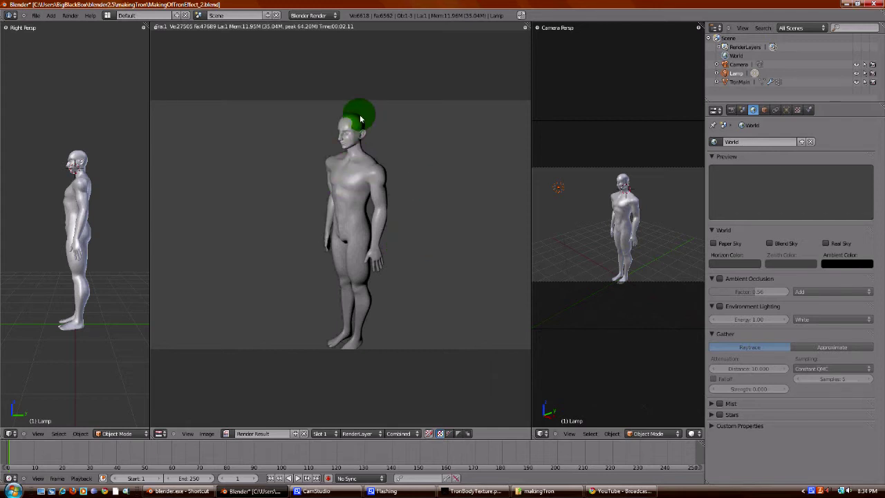
pyautogui.click(721, 280)
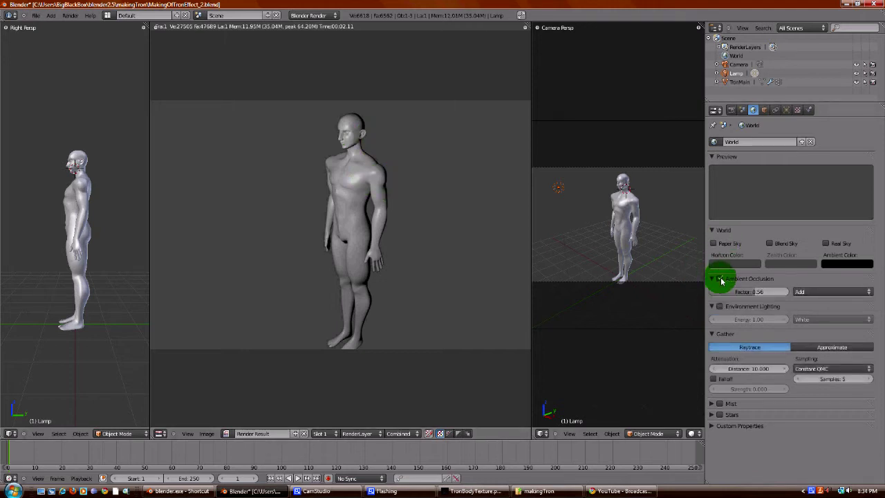
pyautogui.press('F12')
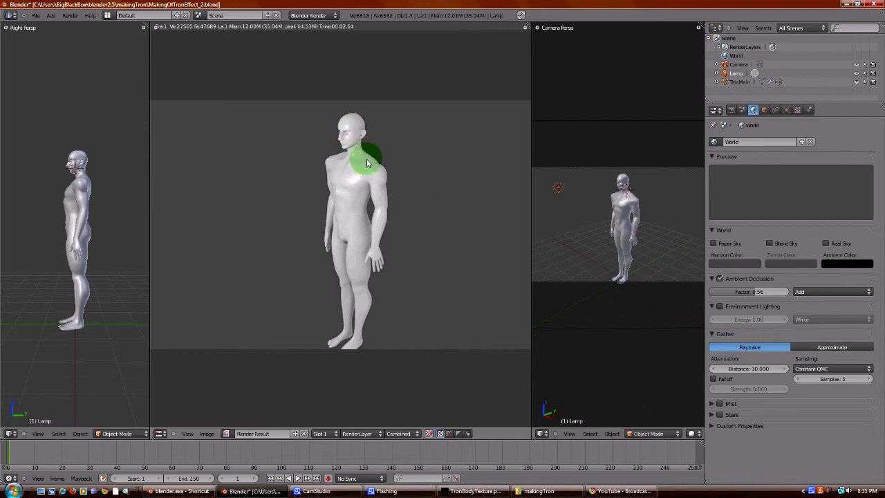
pyautogui.press('Escape')
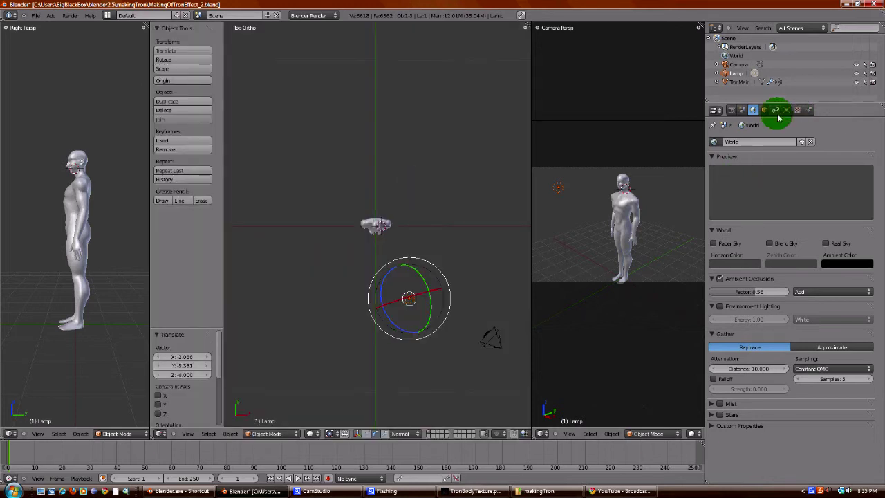
# Step: Select the TronMain figure, show it from the front in the middle viewport, and add a new texture named GlowTexture
pyautogui.rightClick(627, 206)
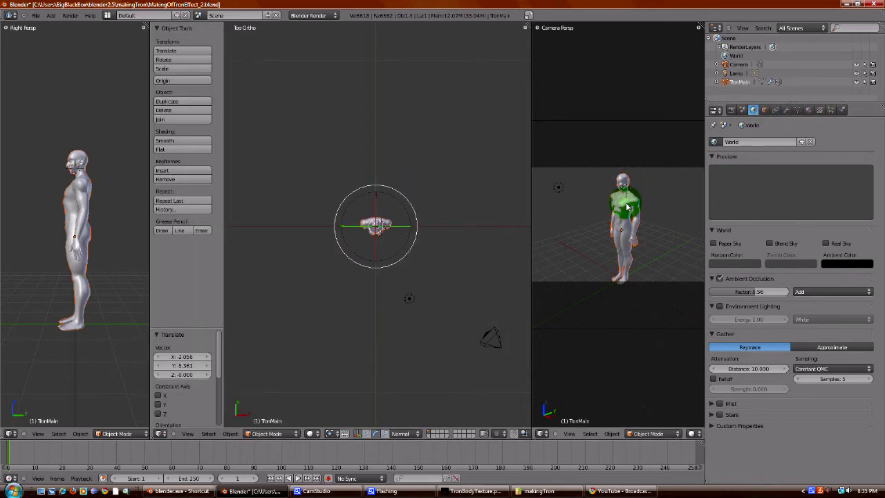
pyautogui.press('KP_1')
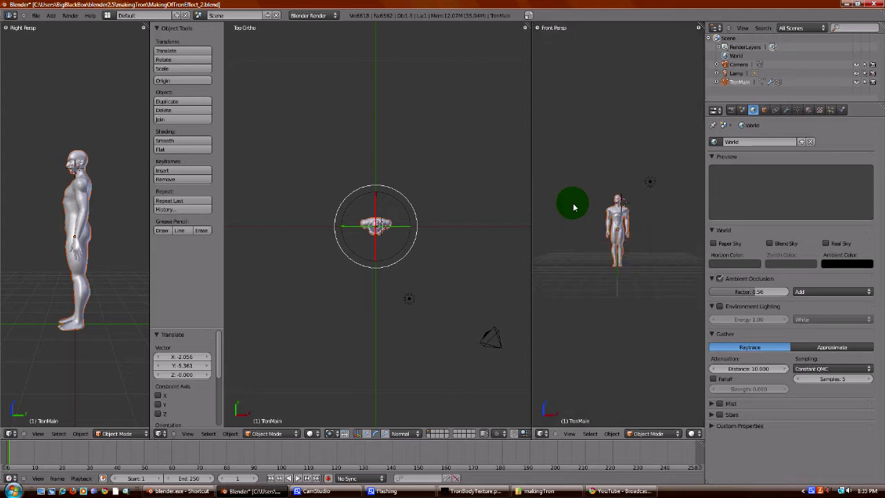
pyautogui.press('KP_0')
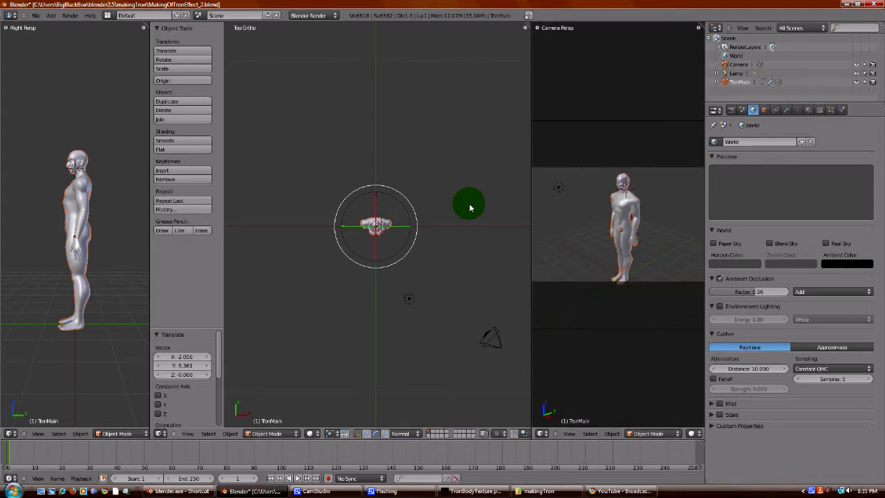
pyautogui.press('KP_1')
pyautogui.press('KP_1')
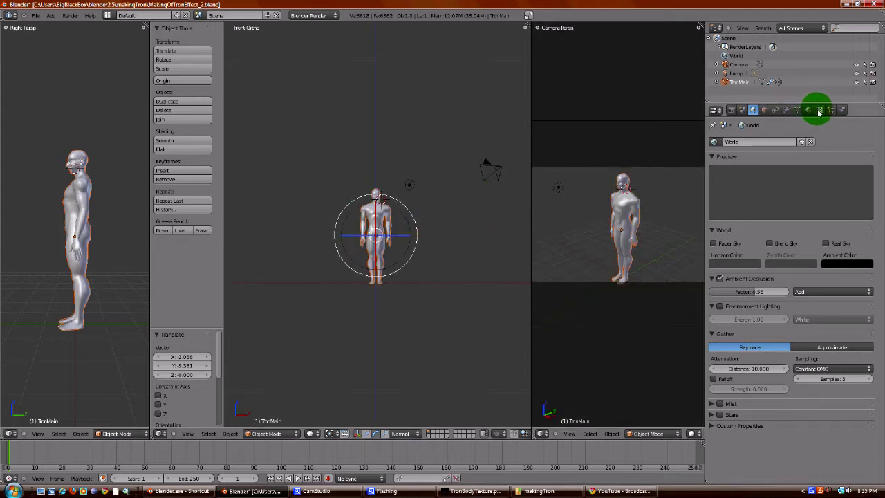
pyautogui.click(820, 111)
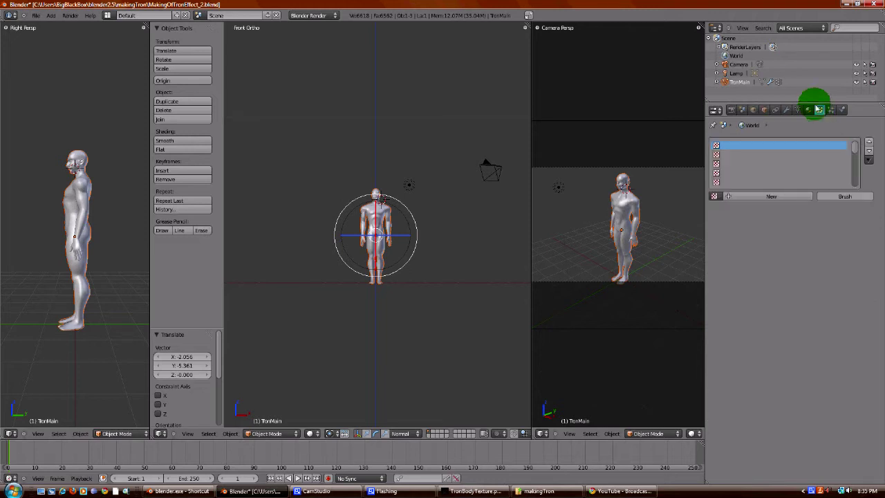
pyautogui.click(738, 197)
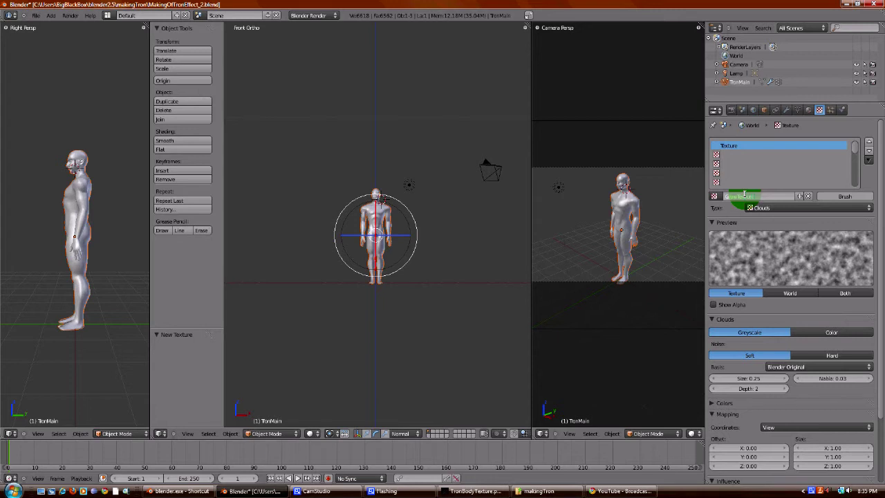
pyautogui.moveTo(744, 195); pyautogui.dragTo(875, 184)
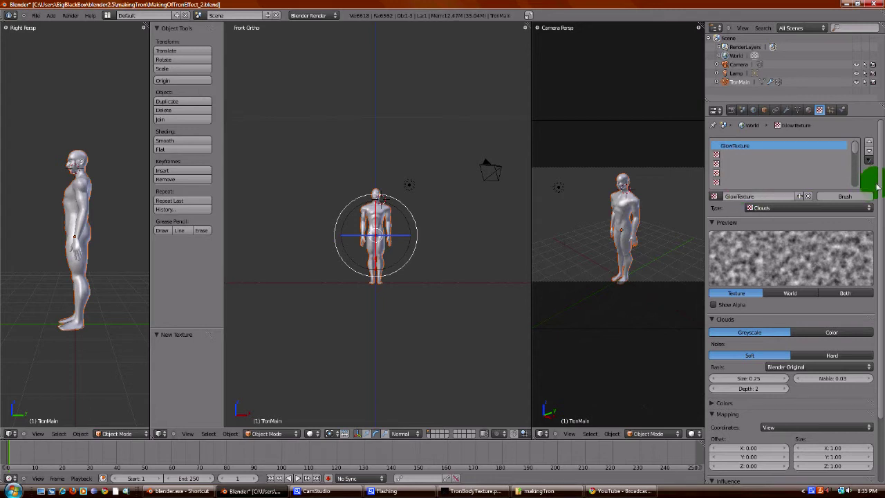
# Step: Set GlowTexture's type to Image or Movie and load TronBodyTexture.png as its image
pyautogui.click(777, 209)
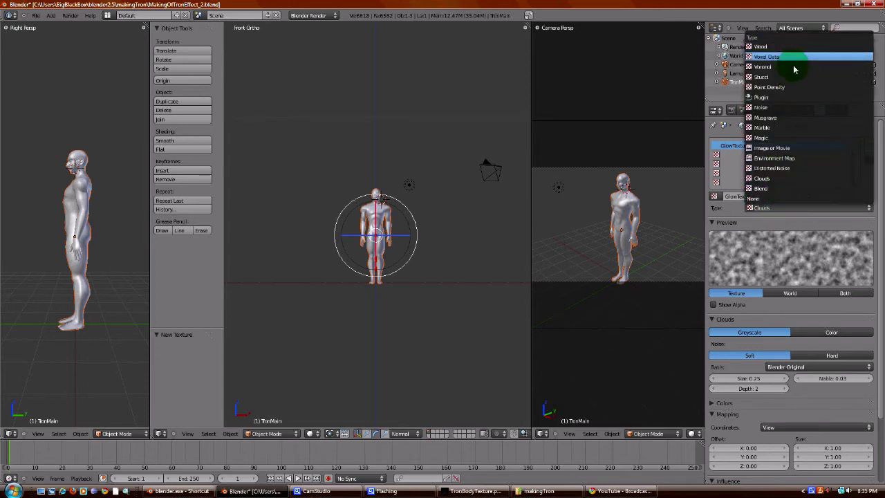
pyautogui.click(789, 148)
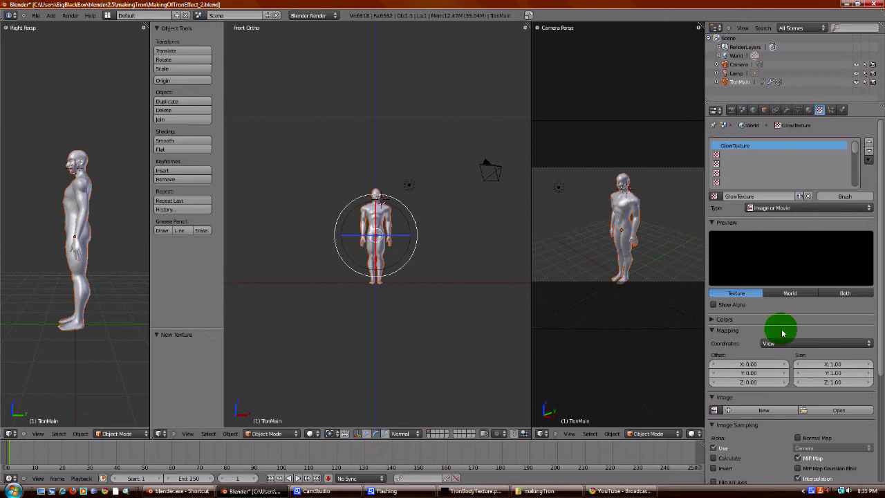
pyautogui.scroll(-5, 826, 324)
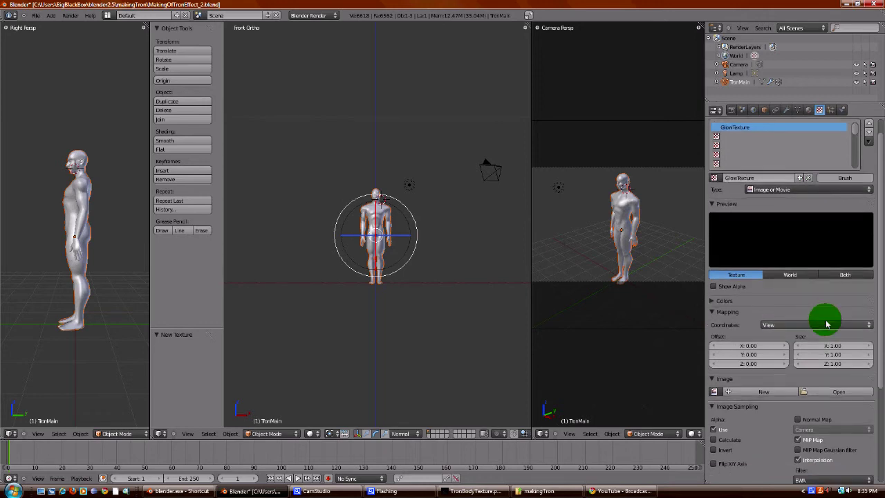
pyautogui.click(826, 324)
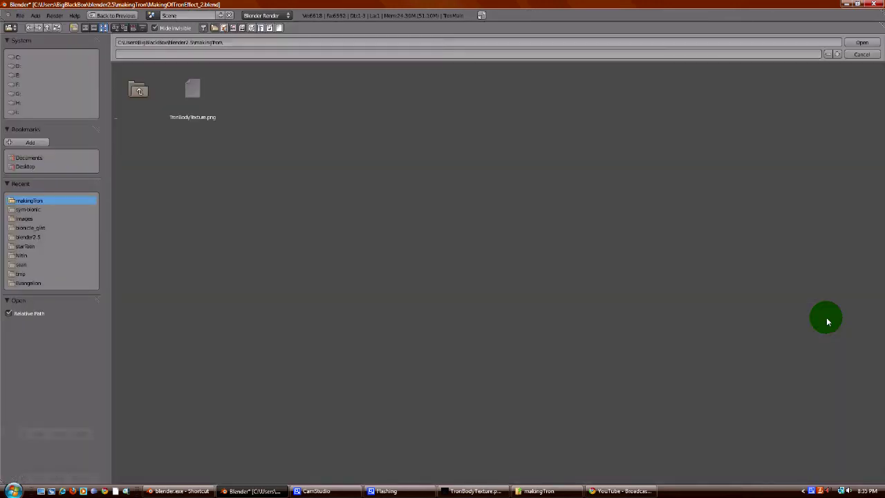
pyautogui.click(181, 79)
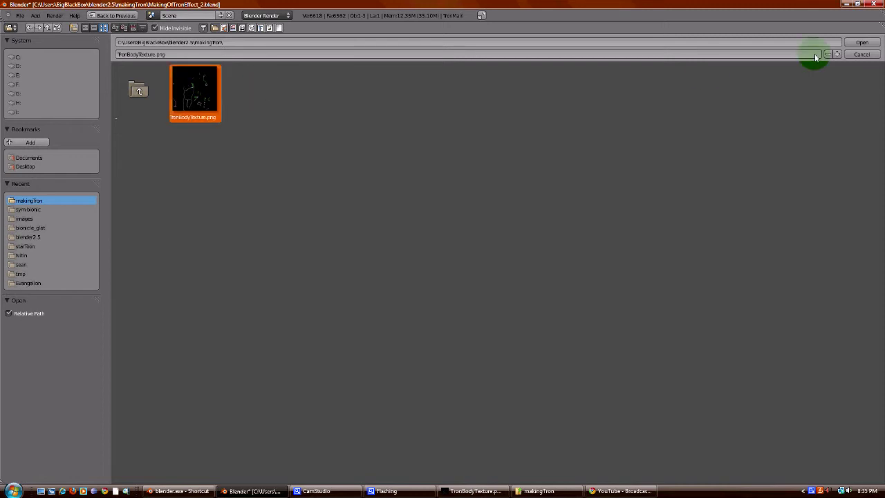
pyautogui.click(862, 42)
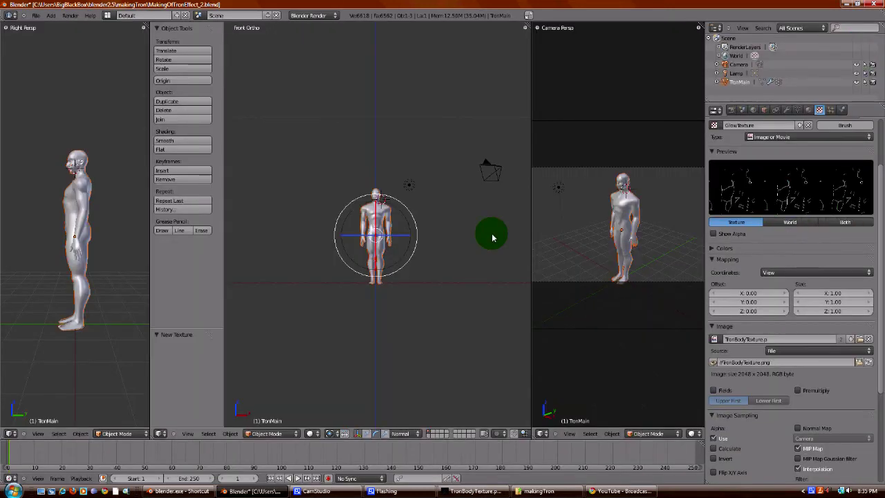
# Step: Render the figure and review GlowTexture's preview, mapping, image sampling and influence settings
pyautogui.press('F12')
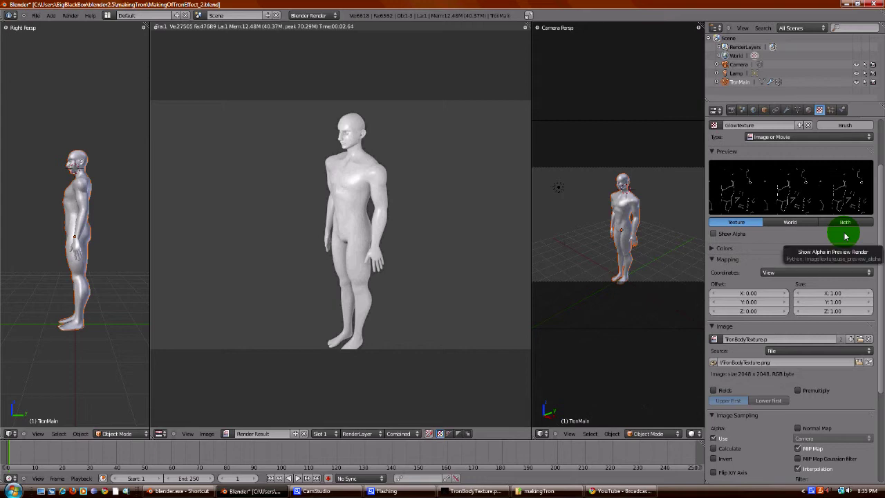
pyautogui.scroll(3, 843, 233)
pyautogui.scroll(-4, 845, 236)
pyautogui.scroll(1, 845, 237)
pyautogui.scroll(-1, 845, 236)
pyautogui.scroll(1, 845, 236)
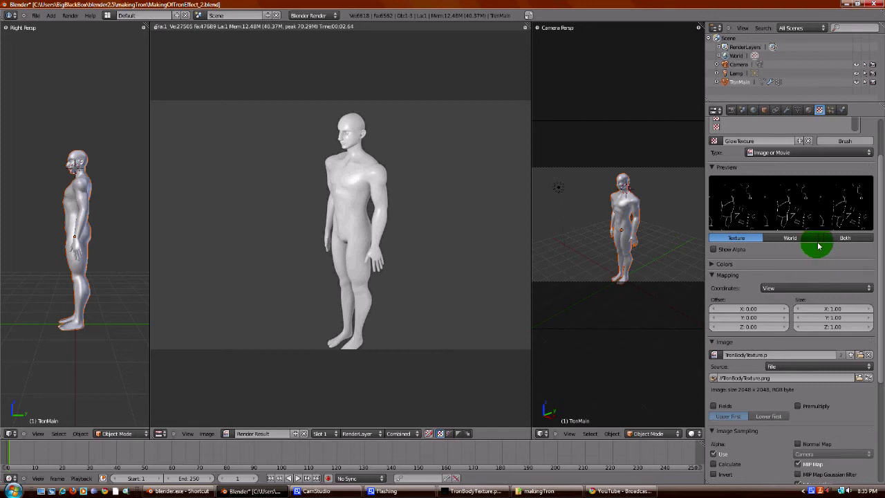
pyautogui.scroll(-1, 816, 267)
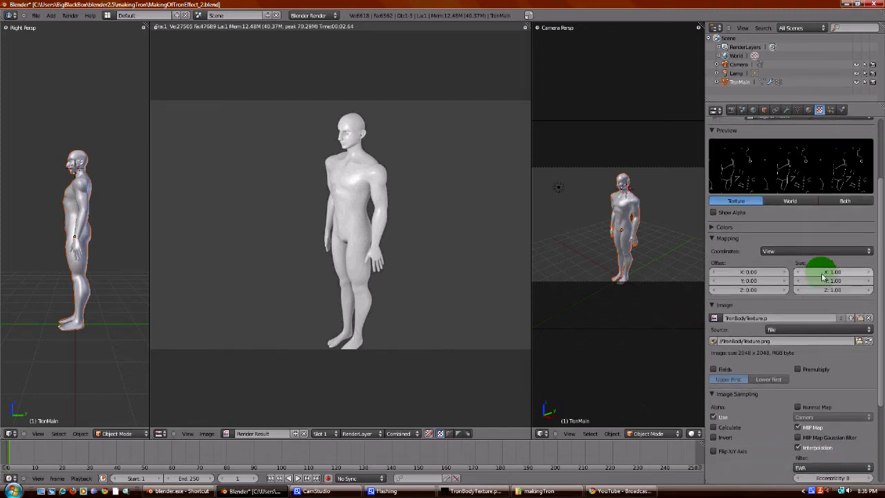
pyautogui.scroll(-2, 821, 270)
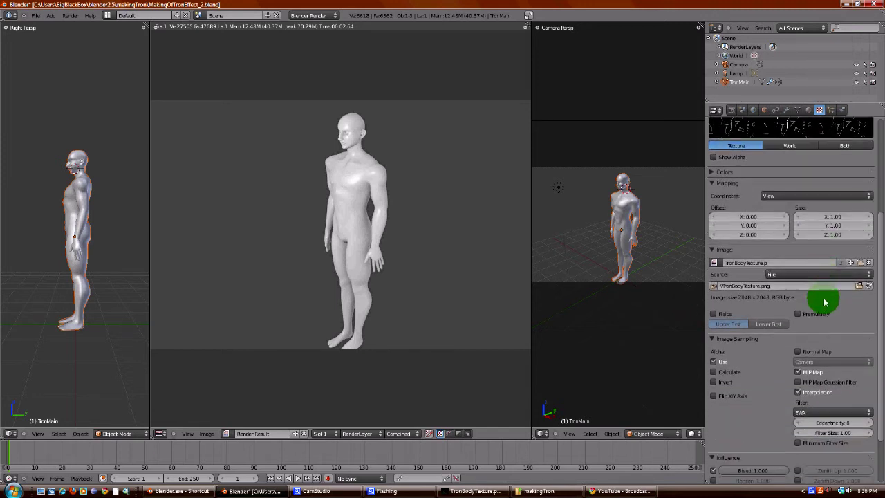
pyautogui.scroll(-2, 830, 303)
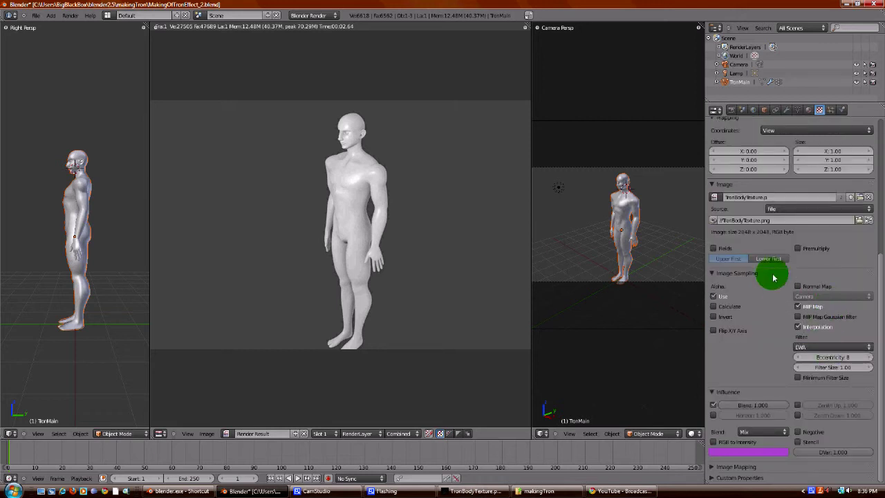
pyautogui.scroll(2, 790, 273)
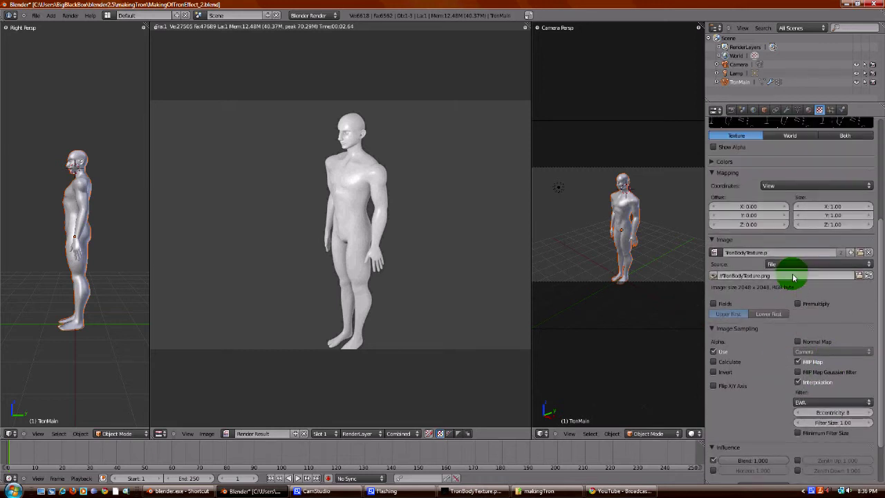
# Step: Collapse GlowTexture's Mapping settings and try the Flip X/Y Axis option in Image Sampling, switching it back off
pyautogui.click(801, 186)
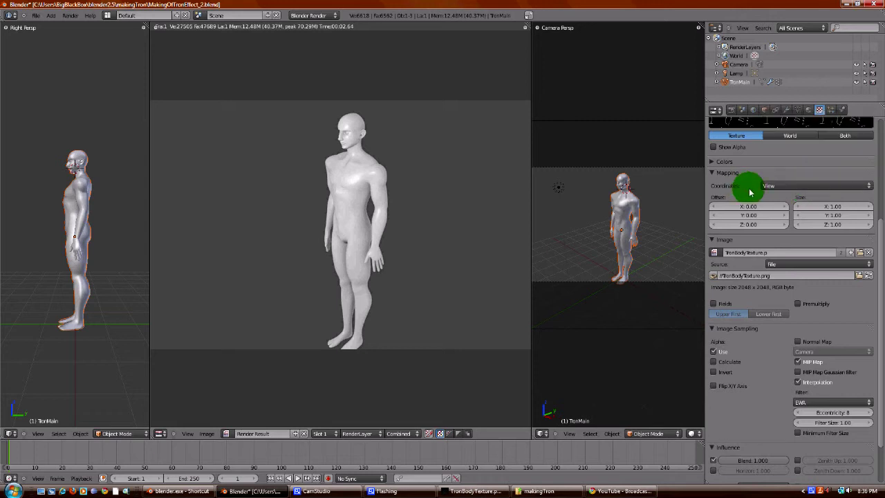
pyautogui.click(711, 174)
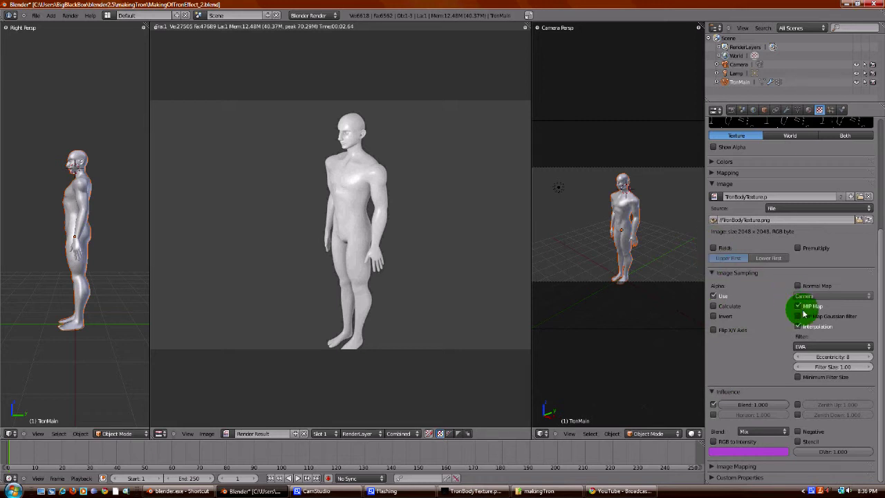
pyautogui.click(813, 347)
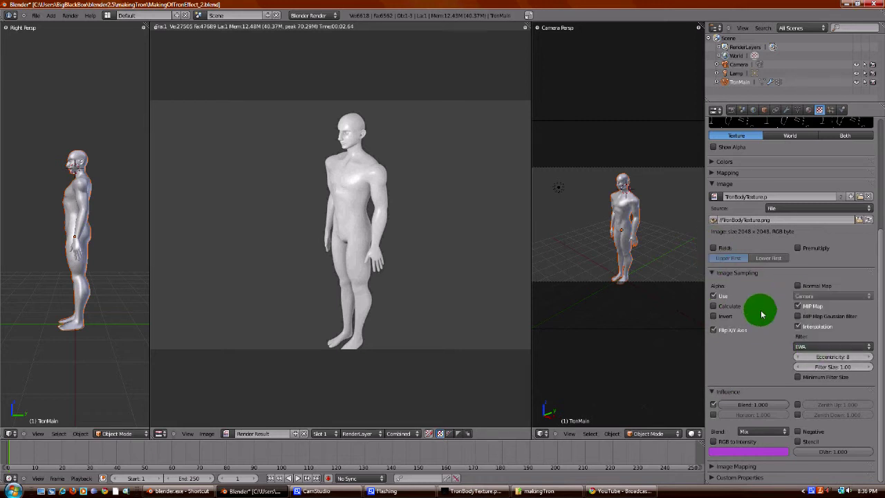
pyautogui.click(729, 332)
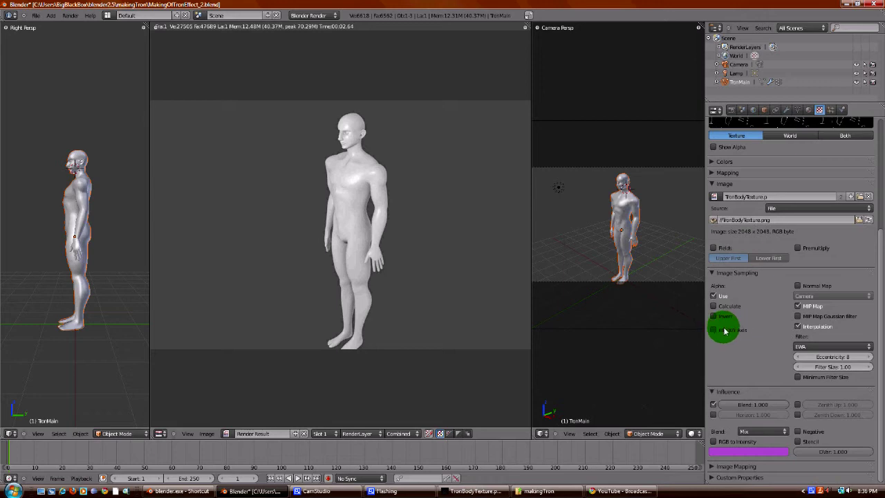
pyautogui.click(321, 491)
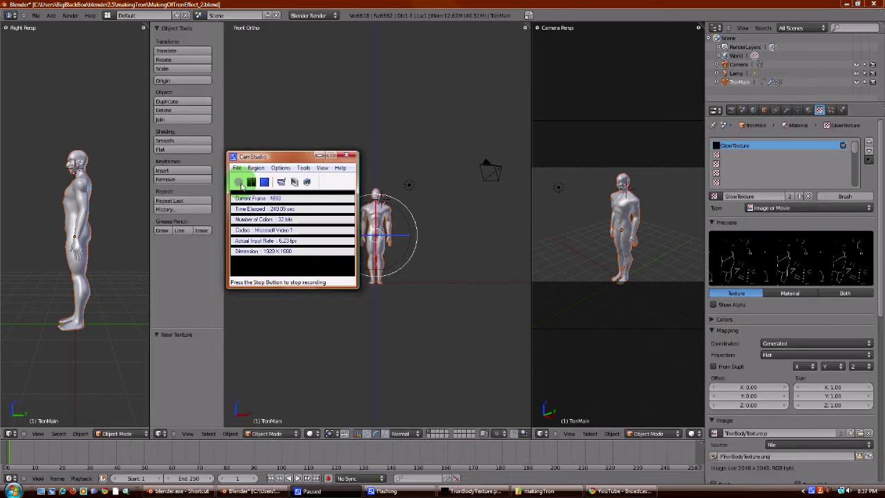
pyautogui.click(238, 179)
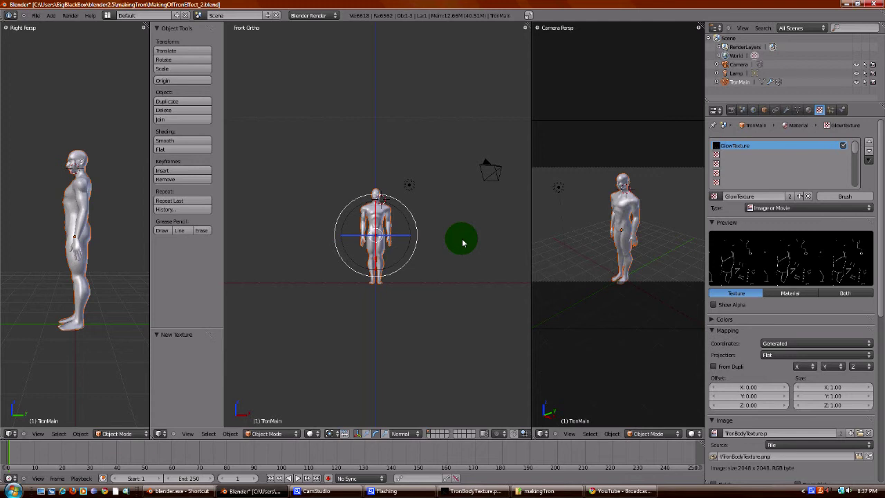
# Step: Set GlowTexture's mapping coordinates to UV on the UVTex layer, rendering the figure before and after the change
pyautogui.press('F12')
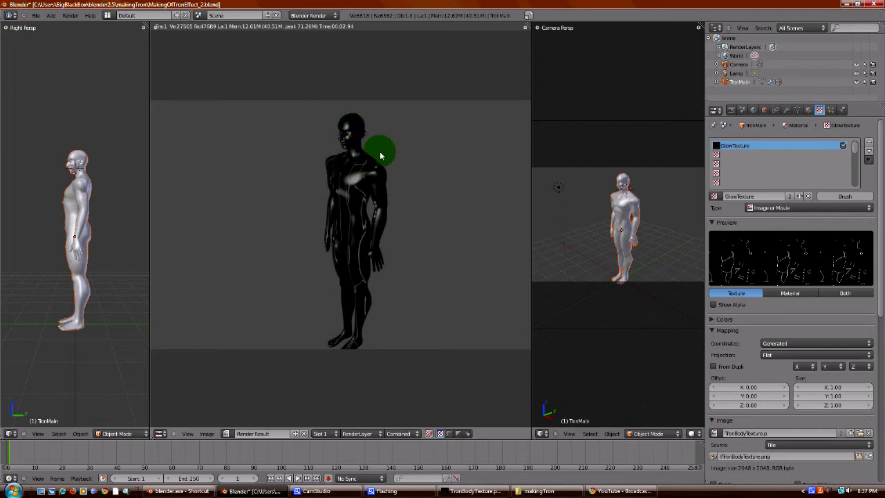
pyautogui.press('Escape')
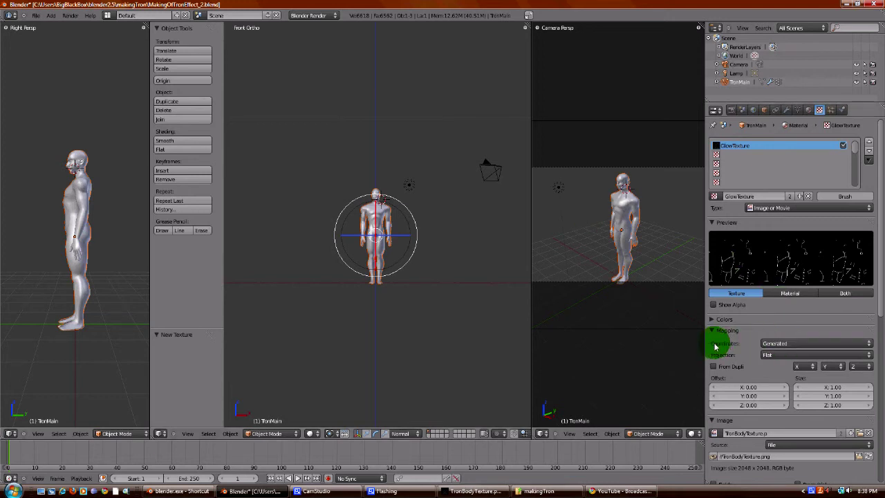
pyautogui.click(773, 344)
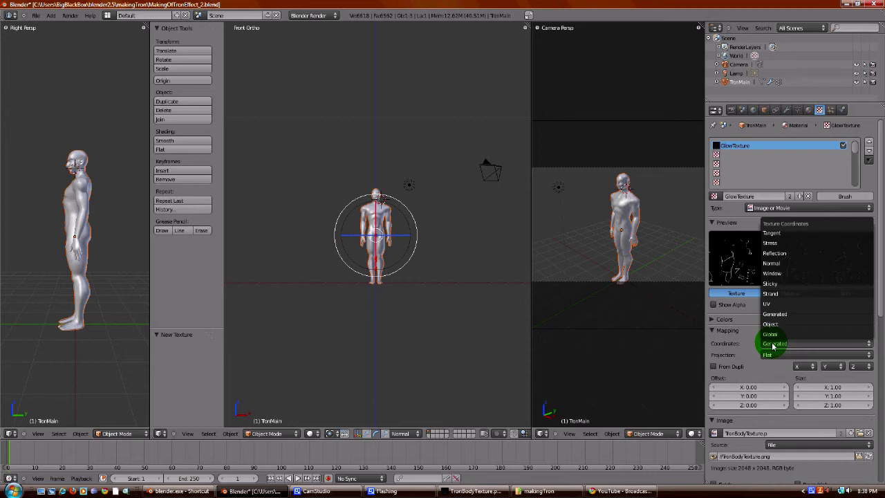
pyautogui.click(778, 304)
pyautogui.click(776, 358)
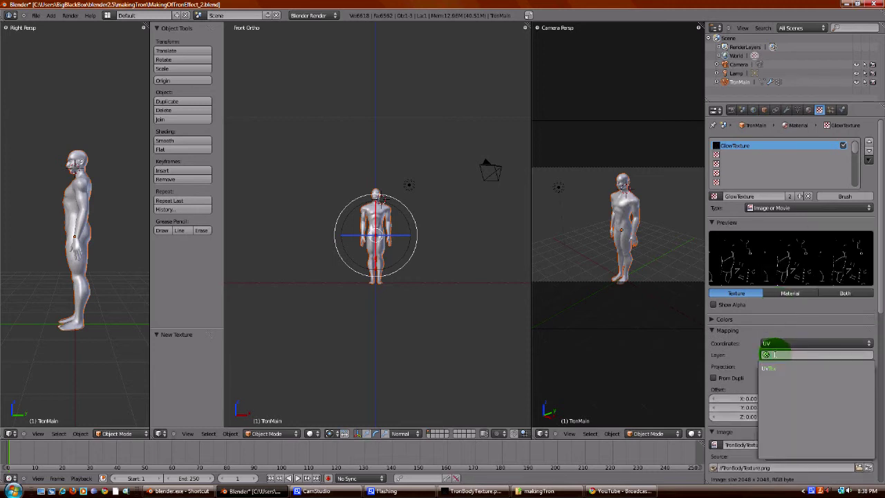
pyautogui.click(774, 368)
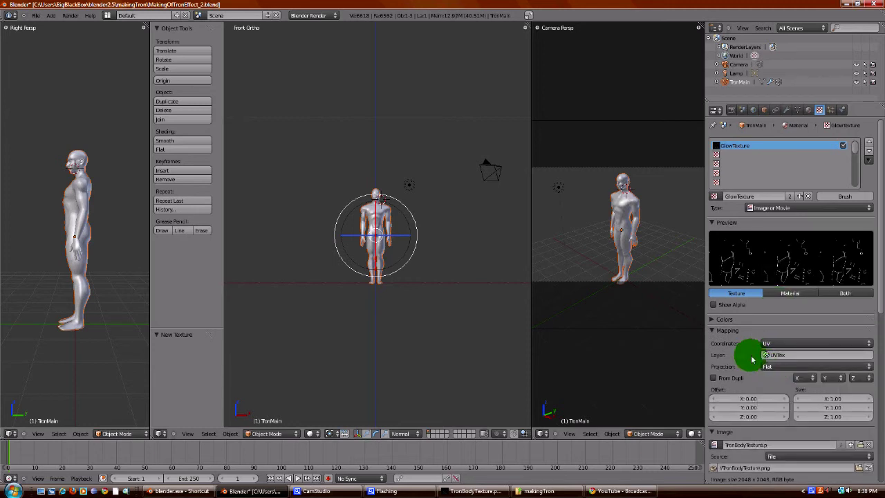
pyautogui.press('F12')
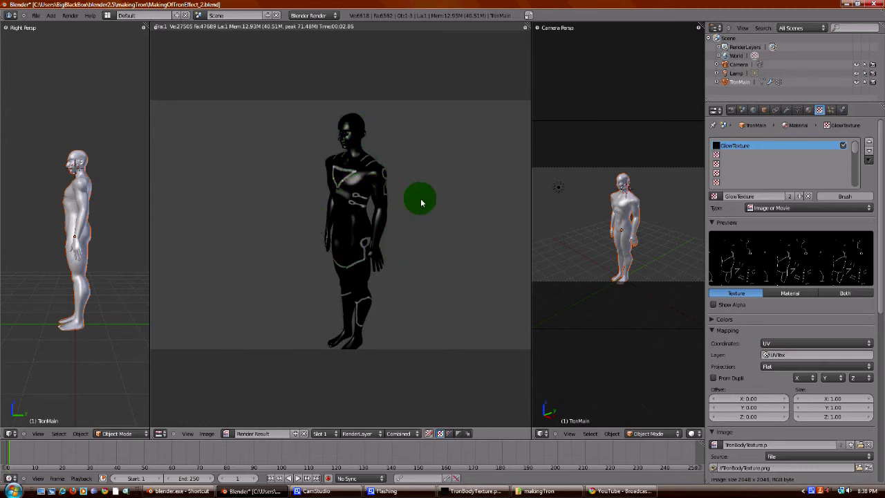
pyautogui.press('Escape')
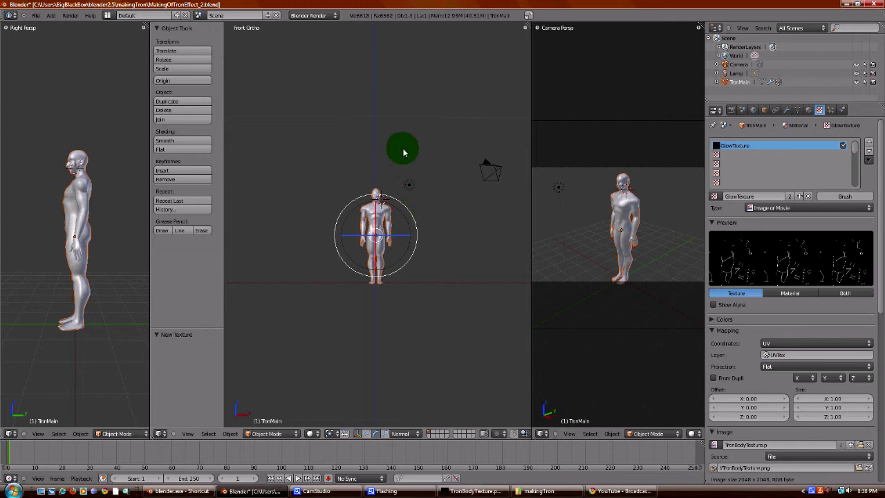
# Step: Add a mesh circle around the figure in the middle viewport's top view and scale it up about 6.29 times
pyautogui.press('KP_7')
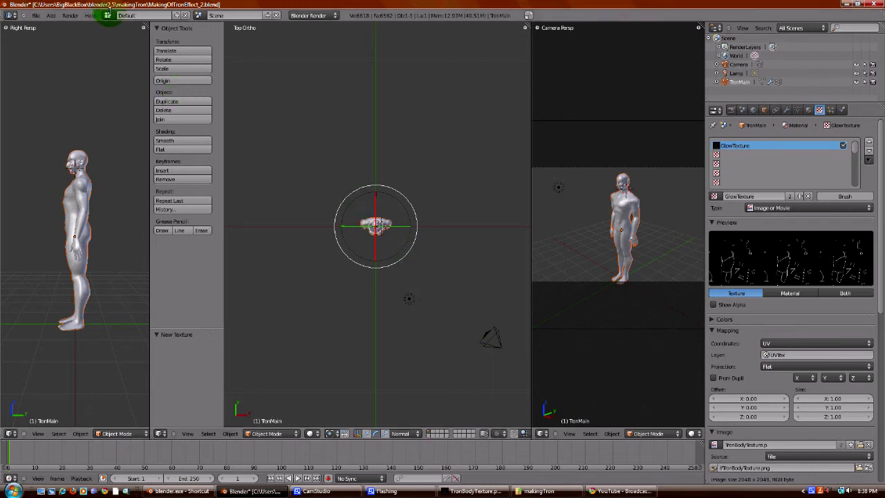
pyautogui.click(51, 16)
pyautogui.moveTo(57, 25)
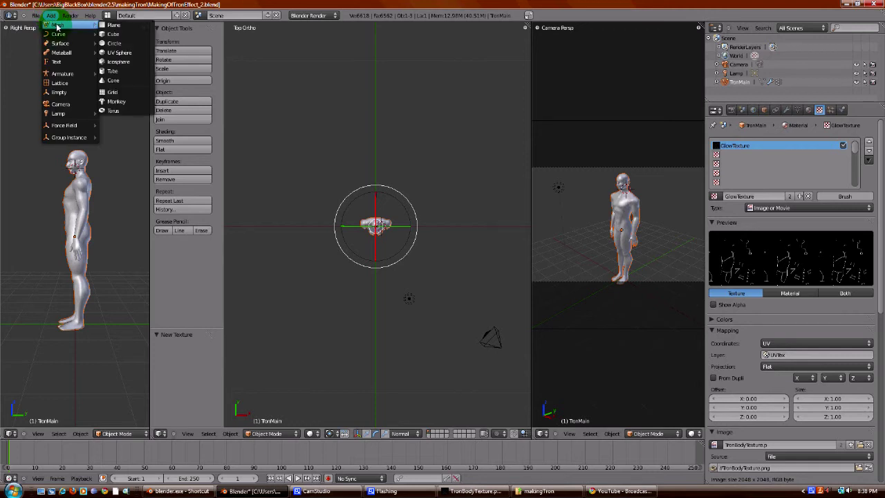
pyautogui.click(121, 46)
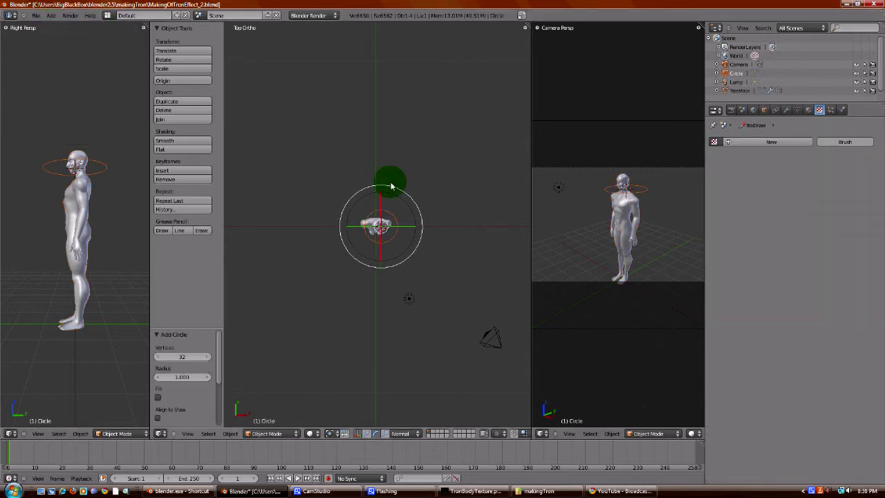
pyautogui.press('s')
pyautogui.click(371, 340)
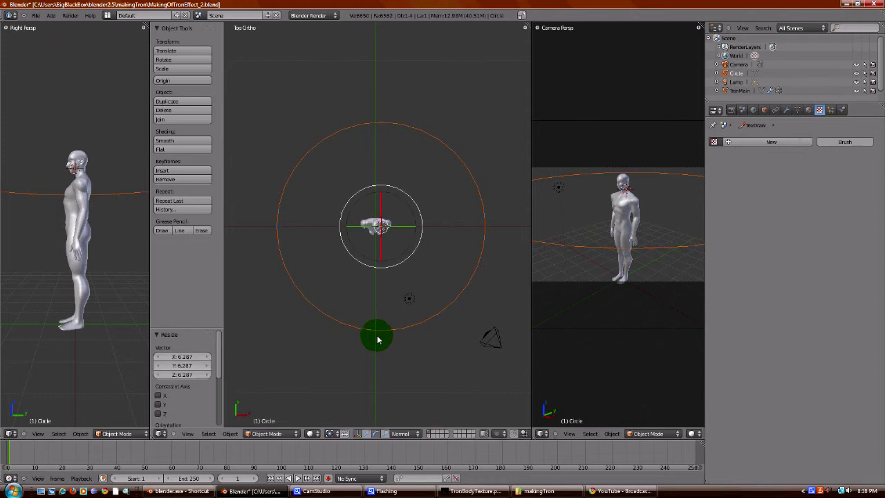
# Step: Parent the camera to the circle as an object, so that the camera follows the circle
pyautogui.rightClick(500, 339)
pyautogui.rightClick(474, 283)
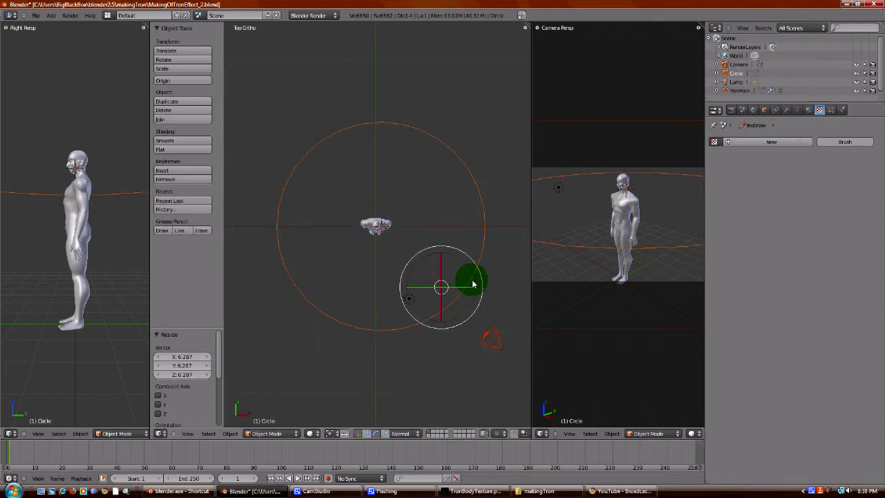
pyautogui.click(230, 433)
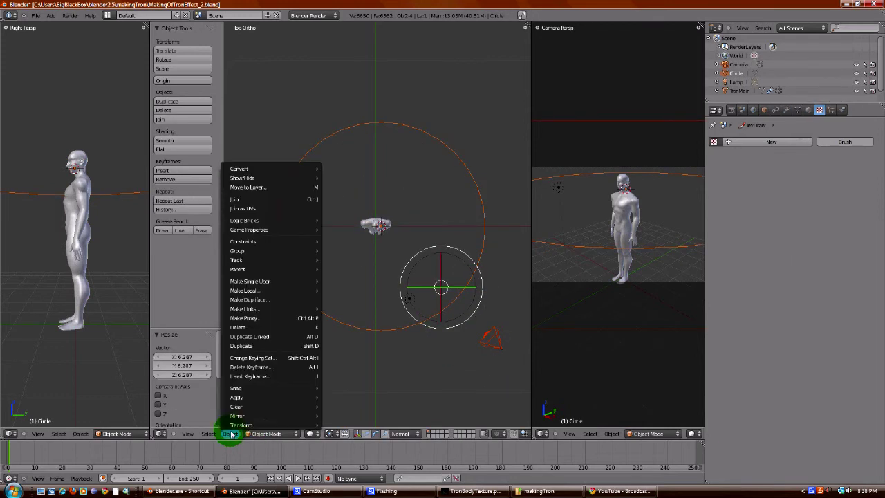
pyautogui.moveTo(298, 270)
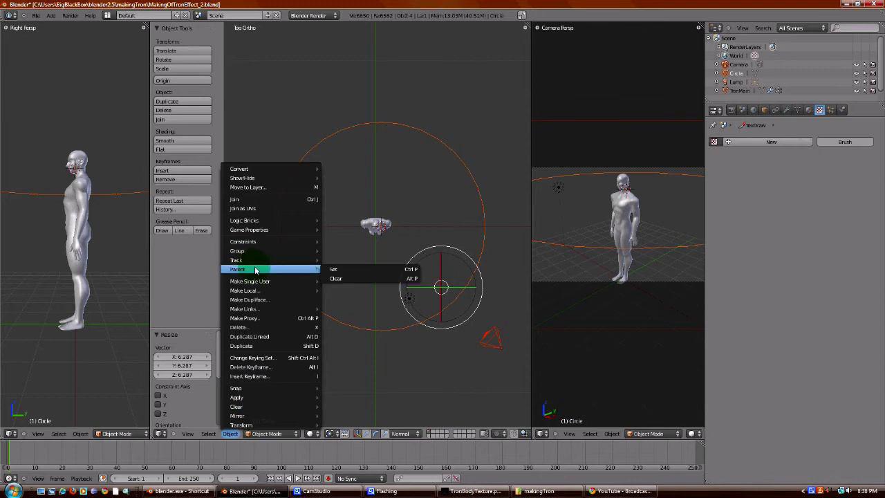
pyautogui.click(335, 269)
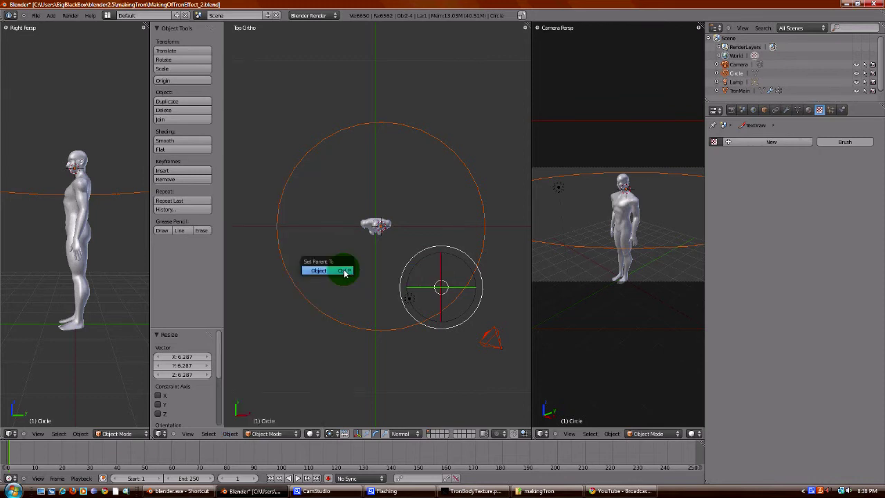
pyautogui.click(344, 271)
pyautogui.click(230, 434)
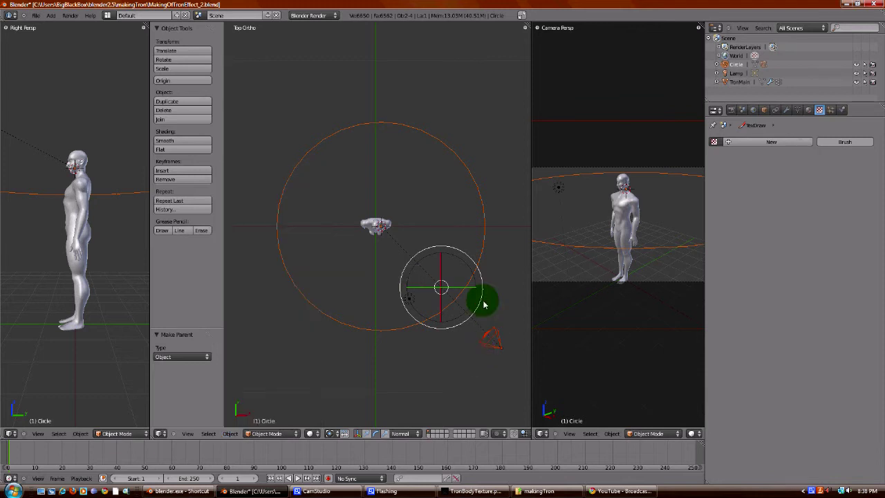
# Step: Rotate the circle about 178° to render the figure's back, and about -111° to bring the camera round to its front
pyautogui.rightClick(476, 254)
pyautogui.press('r')
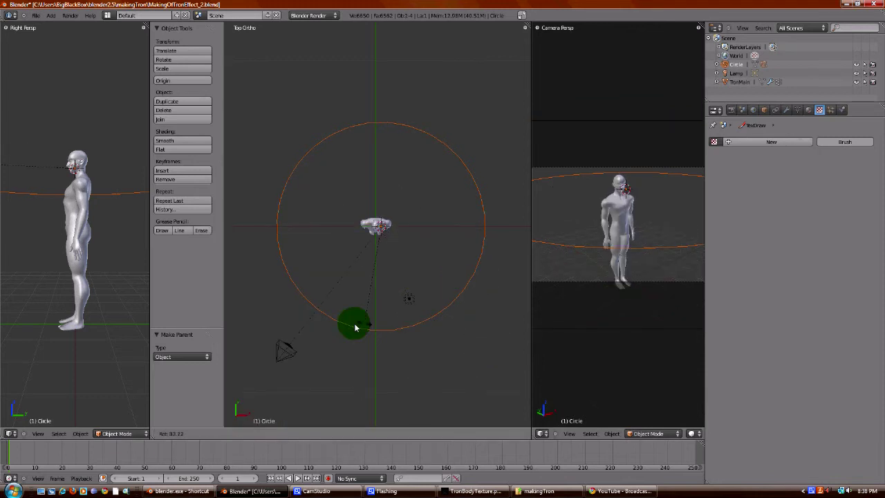
pyautogui.click(280, 204)
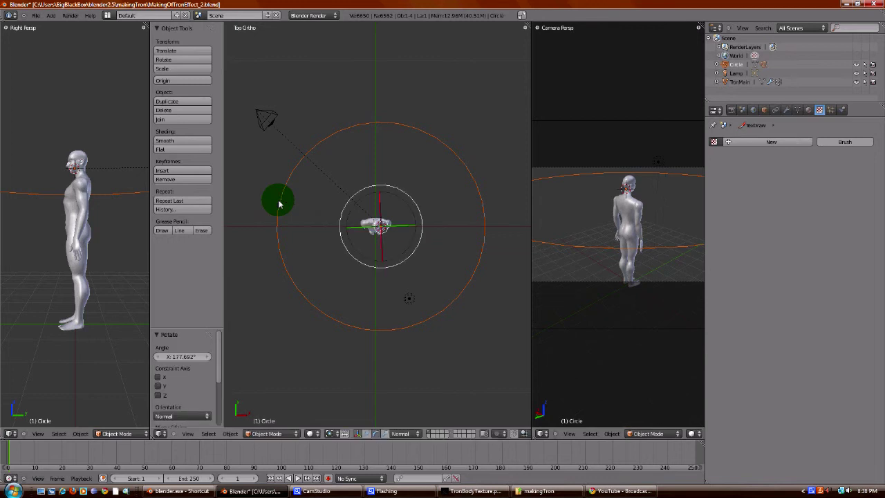
pyautogui.press('F12')
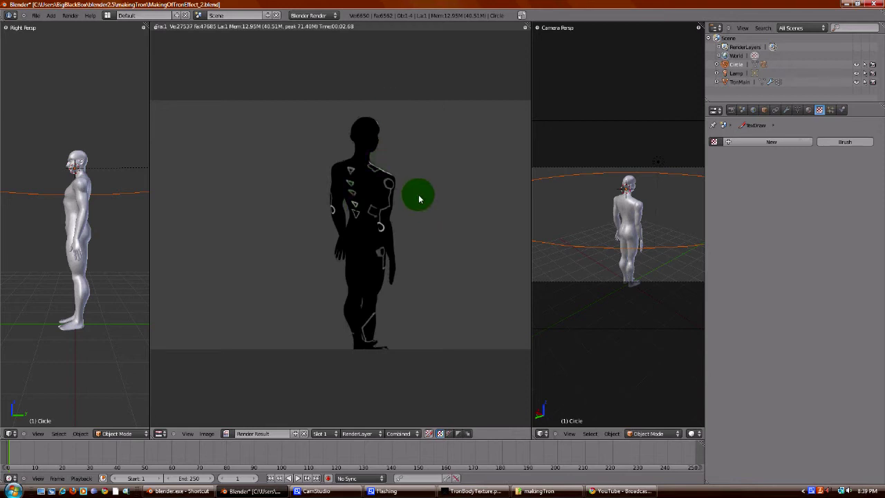
pyautogui.press('Escape')
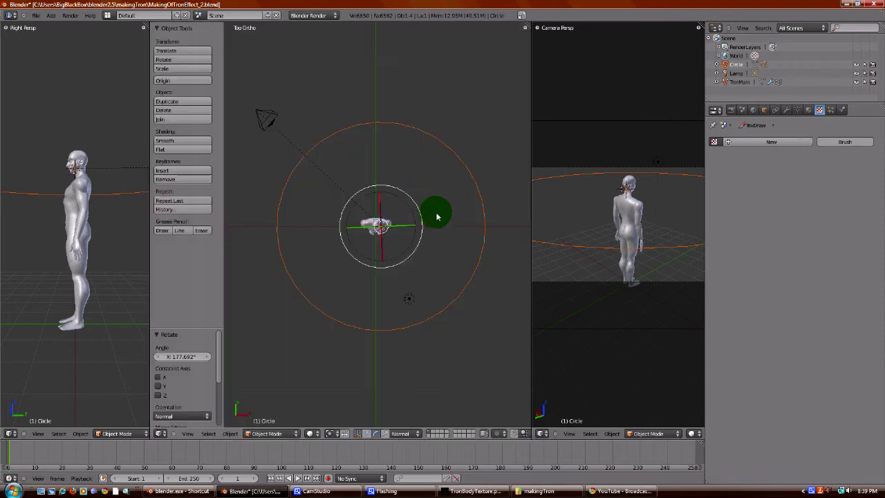
pyautogui.press('r')
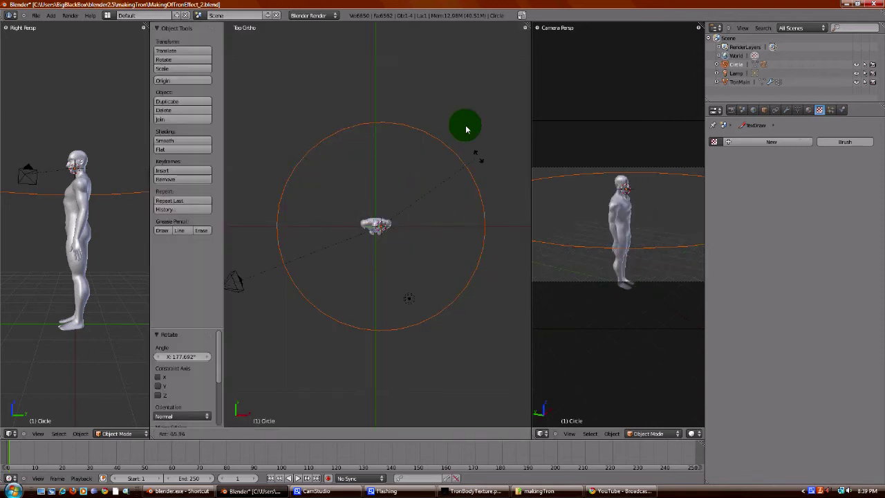
pyautogui.click(404, 95)
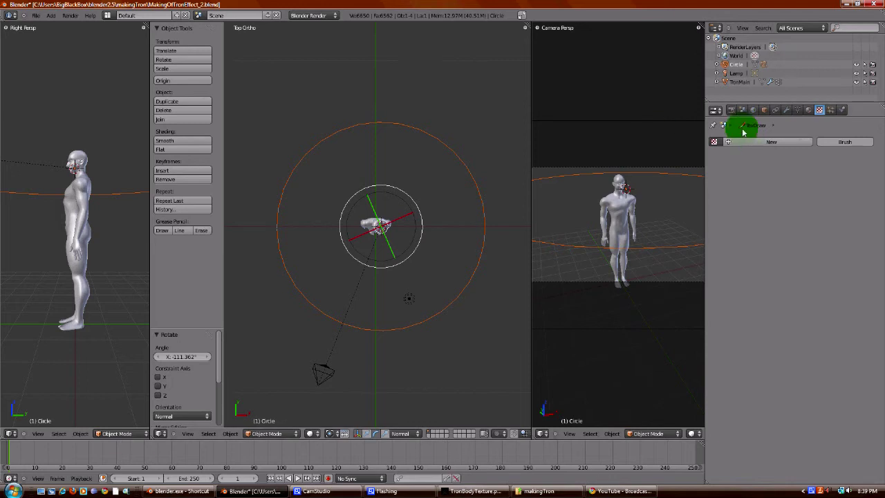
# Step: Select TronMain in front view and set GlowTexture's influence to bright blue with RGB to Intensity and Emit 1.000 enabled
pyautogui.rightClick(372, 225)
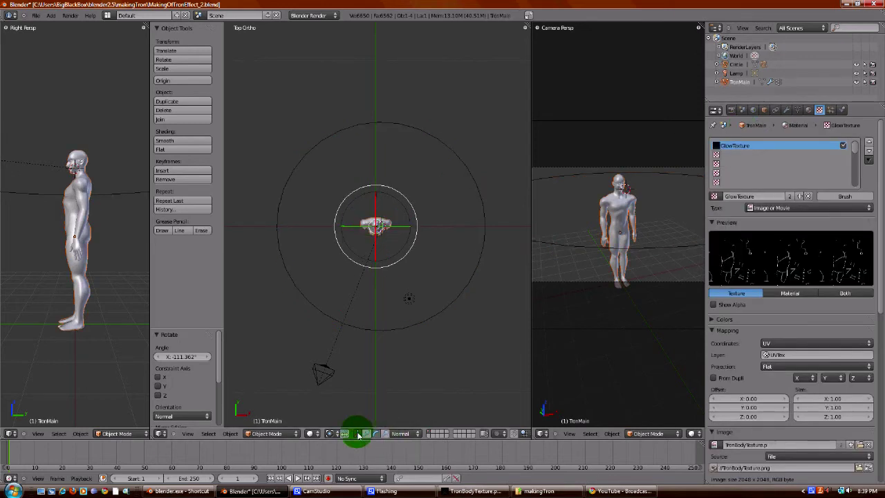
pyautogui.press('KP_1')
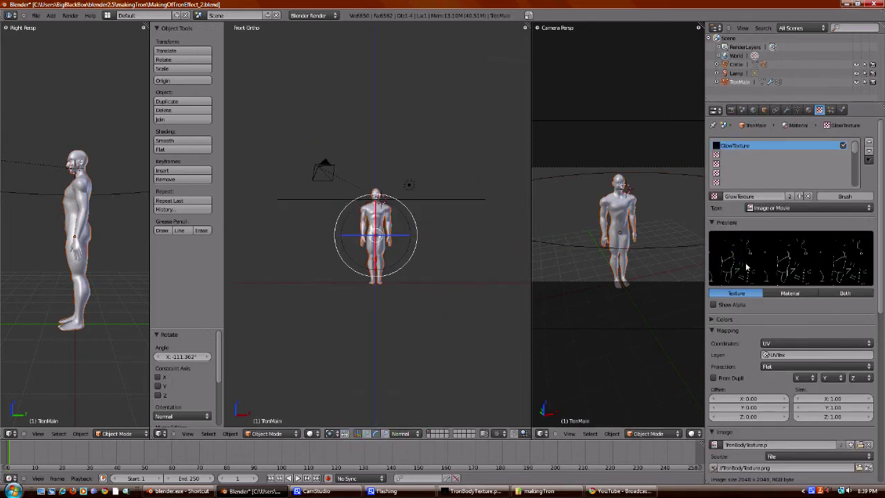
pyautogui.scroll(-10, 849, 306)
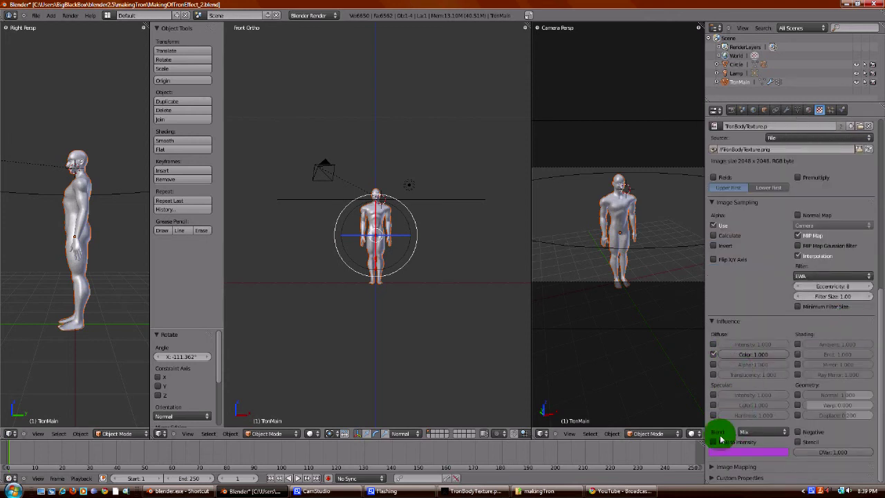
pyautogui.click(719, 448)
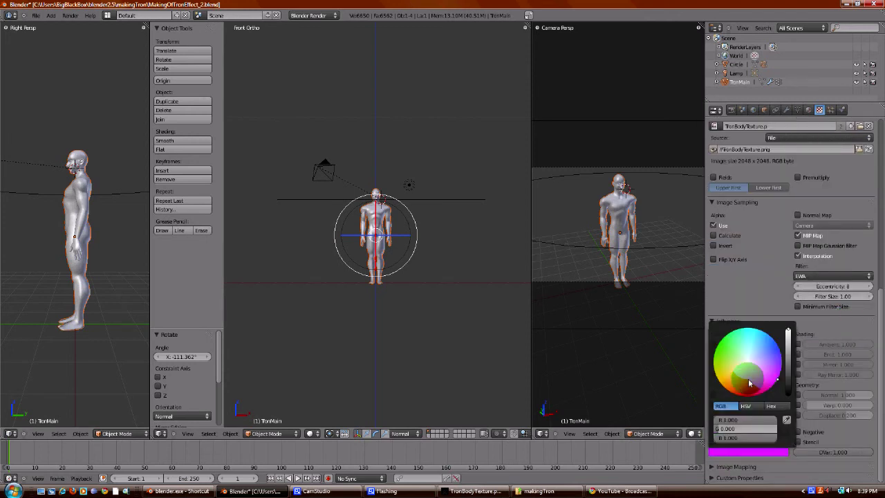
pyautogui.moveTo(746, 378); pyautogui.dragTo(777, 344)
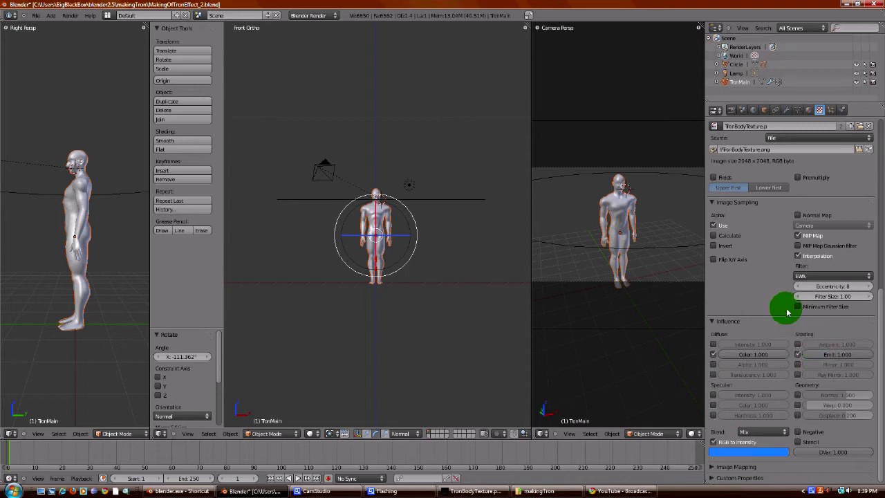
# Step: Render the front of the figure, switch off GlowTexture's Emit influence, and render again to compare
pyautogui.press('F12')
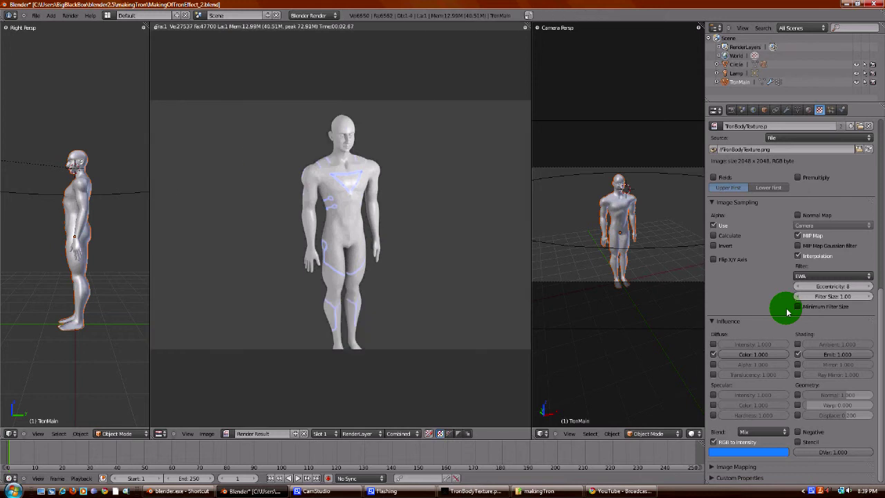
pyautogui.click(798, 354)
pyautogui.press('F12')
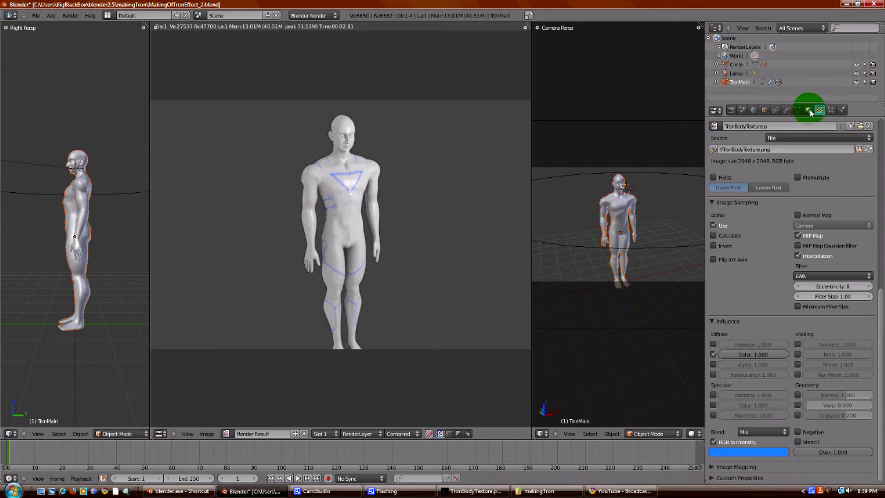
# Step: Darken the figure material's diffuse colour to a grey of about 0.334 in R, G and B
pyautogui.click(809, 110)
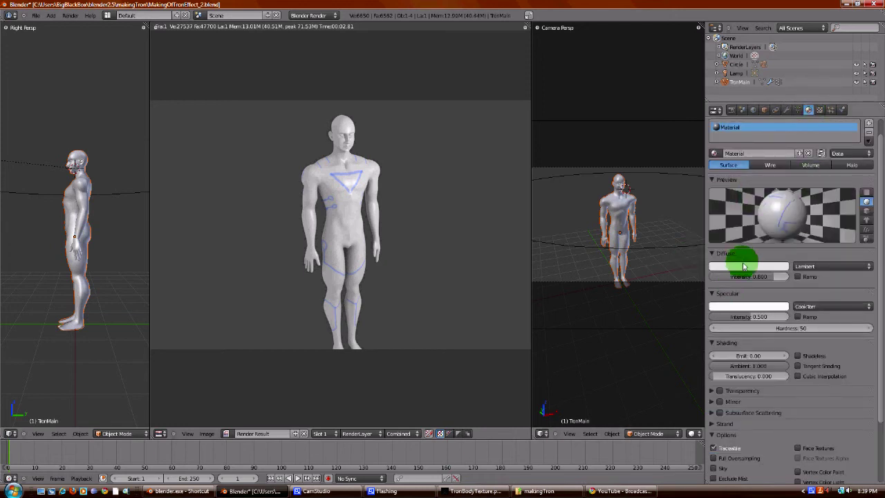
pyautogui.click(744, 267)
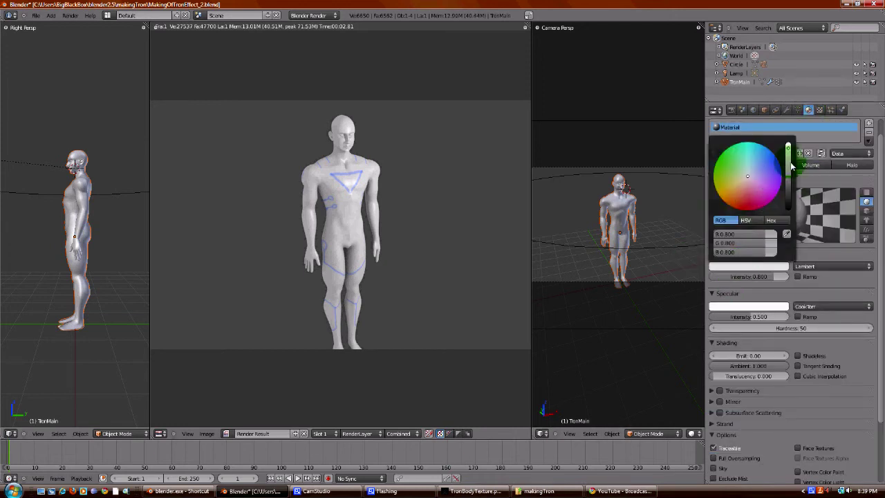
pyautogui.moveTo(791, 166); pyautogui.dragTo(791, 174)
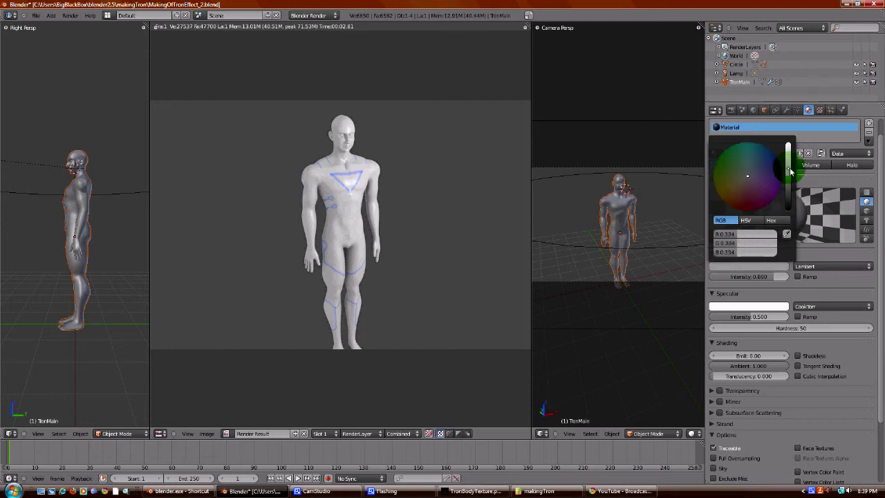
pyautogui.click(740, 278)
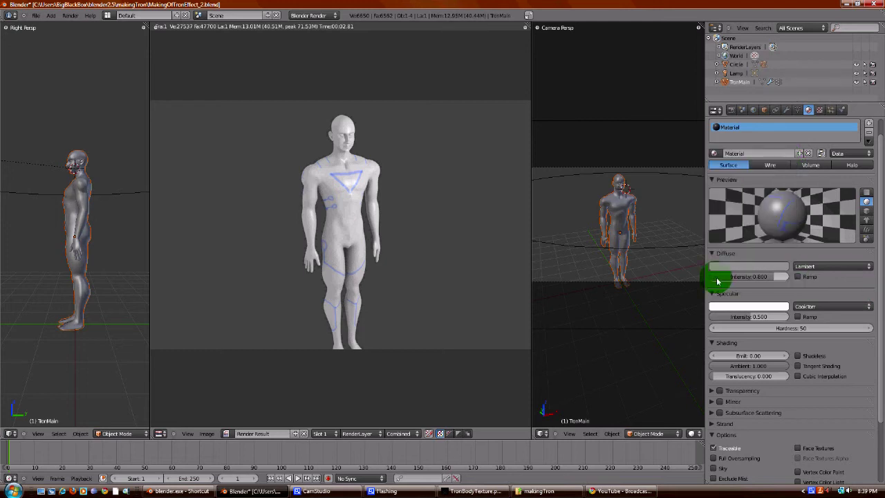
# Step: Render the figure with the greyer material, switch the texture's Emit influence back on at 1.000, and render again
pyautogui.press('F12')
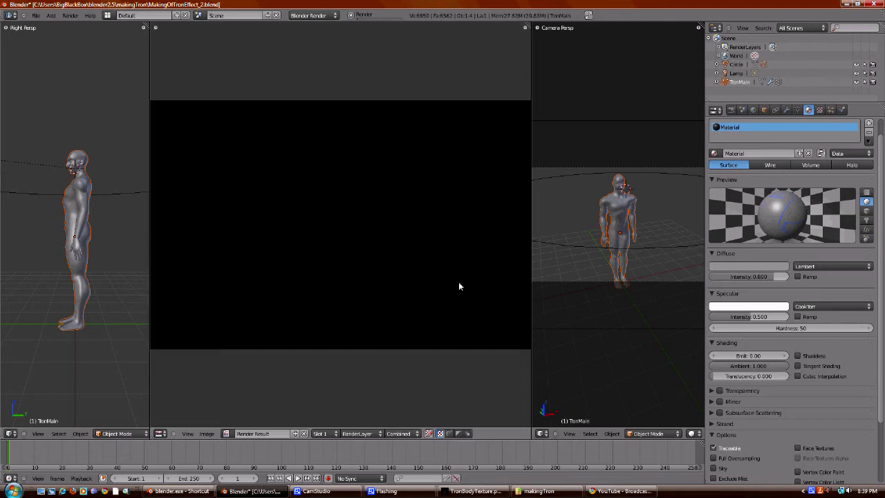
pyautogui.click(820, 111)
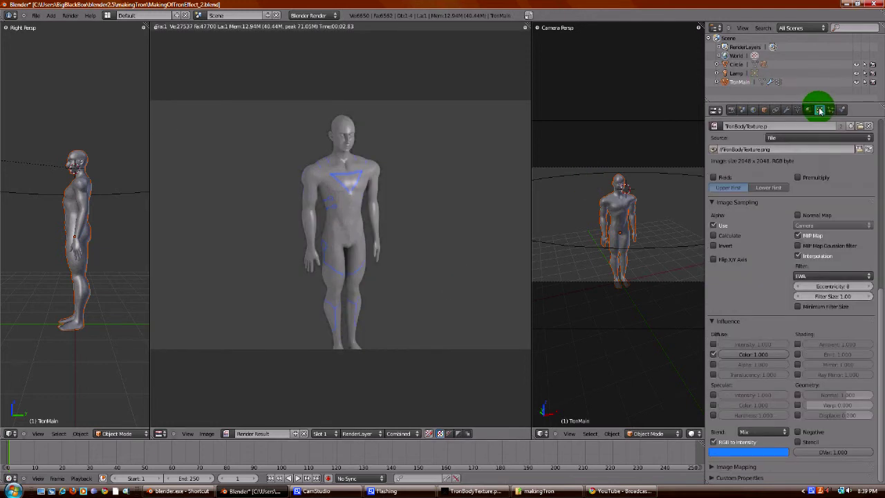
pyautogui.click(798, 354)
pyautogui.press('F12')
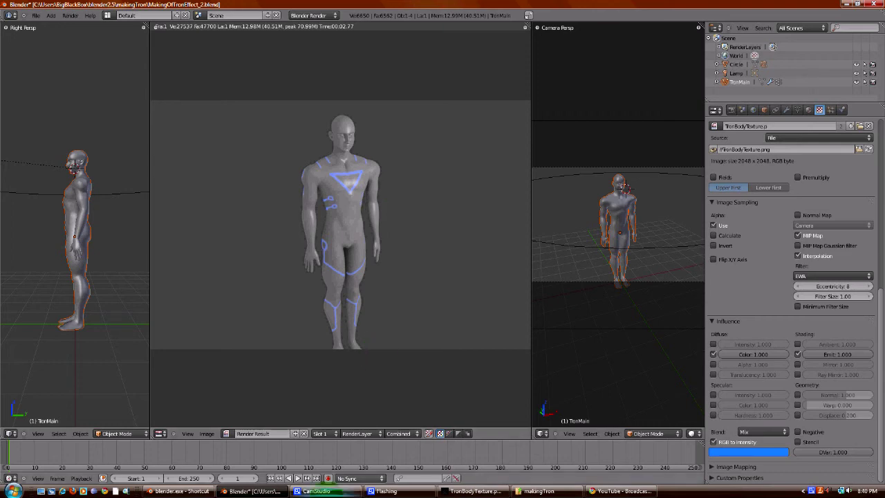
pyautogui.click(316, 491)
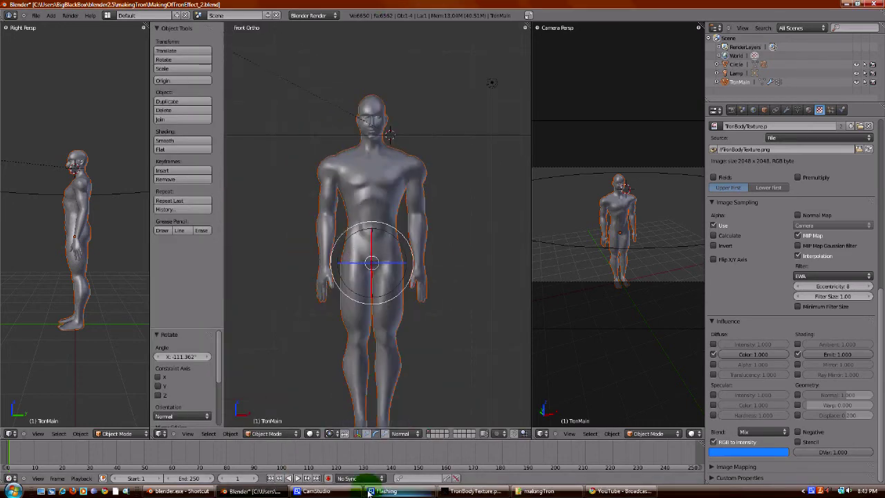
# Step: Put TronMain in Texture Paint mode and paint a column of small white triangles down the spine with a size 11 brush
pyautogui.click(266, 434)
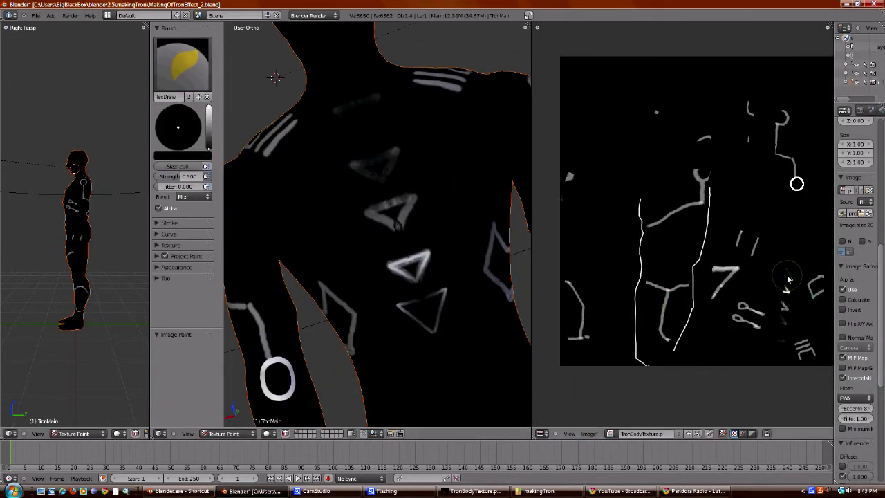
pyautogui.moveTo(403, 109); pyautogui.dragTo(392, 111)
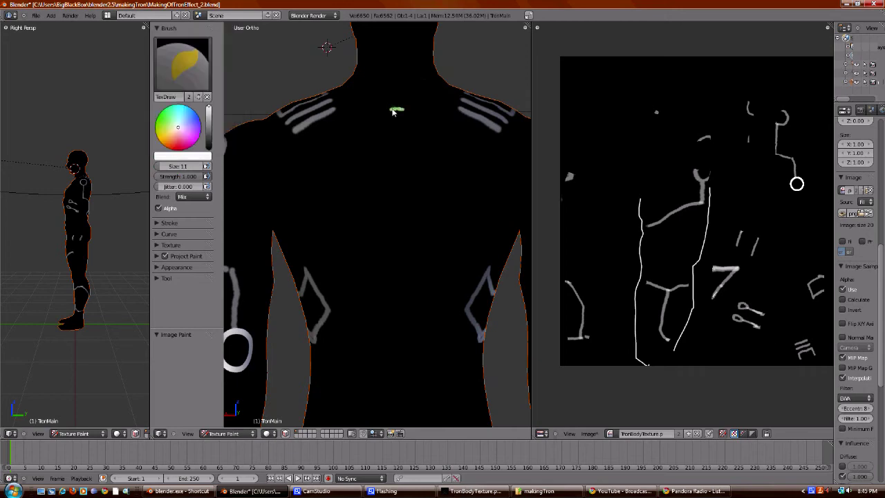
pyautogui.moveTo(383, 166); pyautogui.dragTo(412, 165)
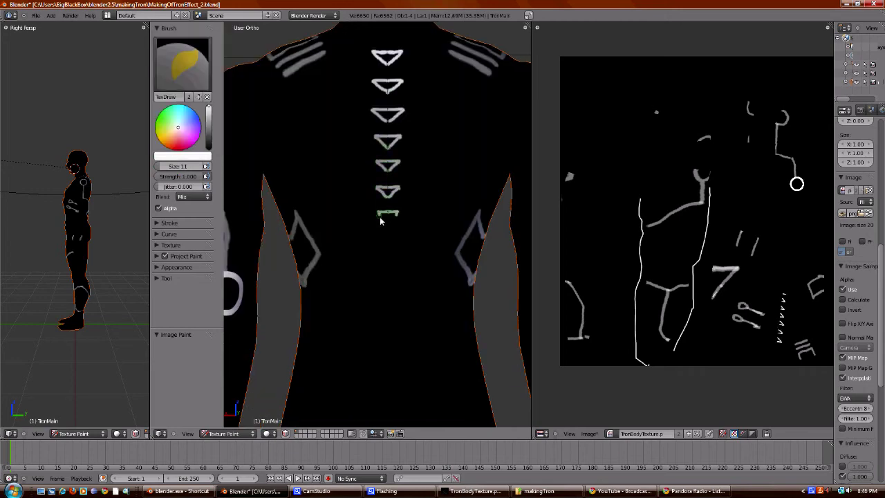
pyautogui.moveTo(380, 220); pyautogui.dragTo(388, 223)
pyautogui.moveTo(378, 237); pyautogui.dragTo(388, 244)
pyautogui.keyDown('shift'); pyautogui.moveTo(371, 254); pyautogui.dragTo(371, 179, button='middle'); pyautogui.keyUp('shift')
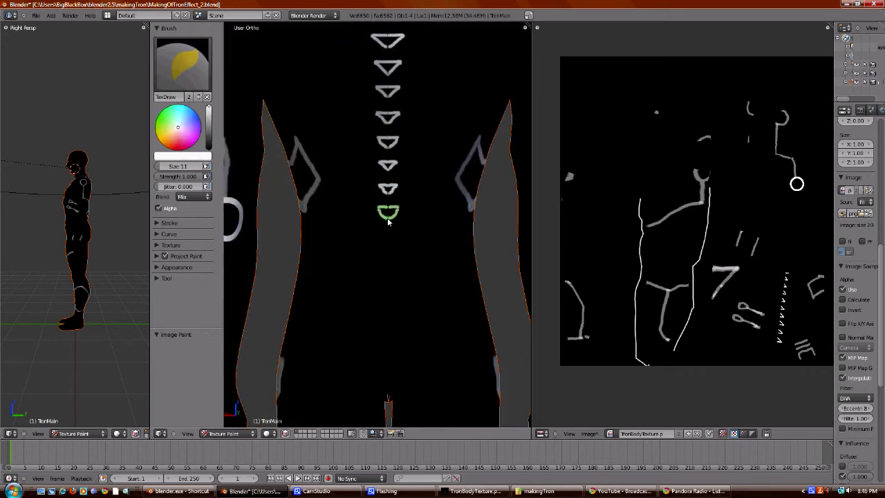
pyautogui.scroll(1, 388, 221)
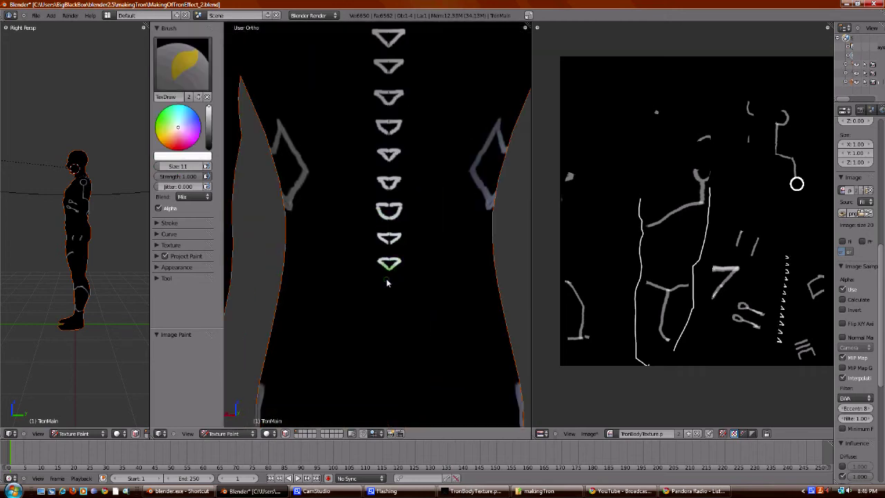
# Step: Paint short slanted white lines beside the chest triangle and angular bracket markings around the forearms
pyautogui.press('KP_1')
pyautogui.scroll(-3, 412, 193)
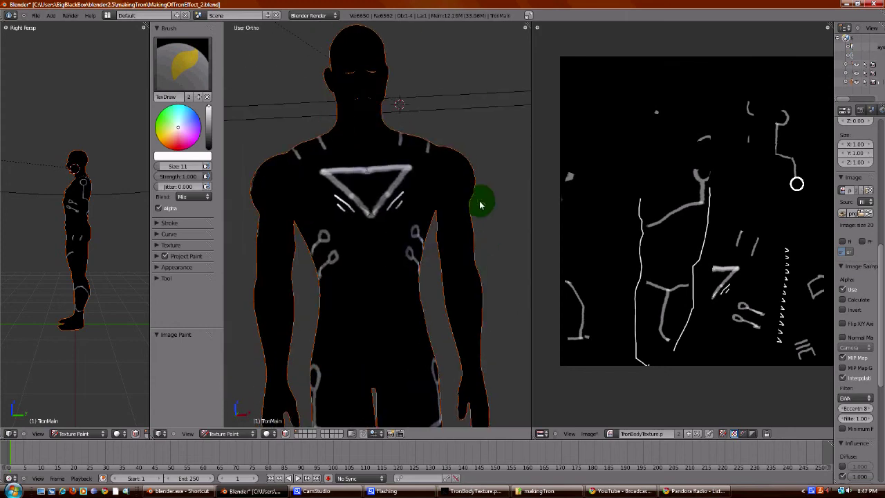
pyautogui.press('ctrl+KP_1')
pyautogui.moveTo(307, 304); pyautogui.dragTo(278, 304)
pyautogui.moveTo(279, 304); pyautogui.dragTo(465, 257, button='middle')
pyautogui.moveTo(495, 216)
pyautogui.mouseDown()
pyautogui.moveTo(468, 260)
pyautogui.moveTo(476, 246)
pyautogui.mouseUp()
pyautogui.moveTo(476, 246)
pyautogui.mouseDown(button='middle')
pyautogui.moveTo(394, 219)
pyautogui.moveTo(390, 305)
pyautogui.mouseUp(button='middle')
# Step: Trim the shin line with a black brush, and paint short horizontal white bars on the lower legs
pyautogui.moveTo(208, 110); pyautogui.dragTo(208, 148)
pyautogui.moveTo(389, 348); pyautogui.dragTo(368, 352)
pyautogui.moveTo(368, 351); pyautogui.dragTo(365, 325, button='middle')
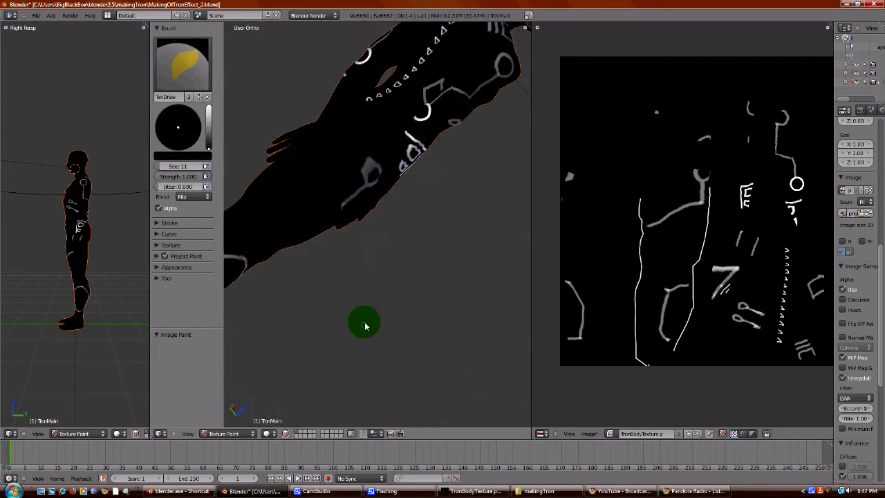
pyautogui.press('KP_3')
pyautogui.moveTo(419, 270); pyautogui.dragTo(435, 269)
pyautogui.moveTo(436, 269)
pyautogui.mouseDown(button='middle')
pyautogui.moveTo(444, 208)
pyautogui.moveTo(395, 351)
pyautogui.mouseUp(button='middle')
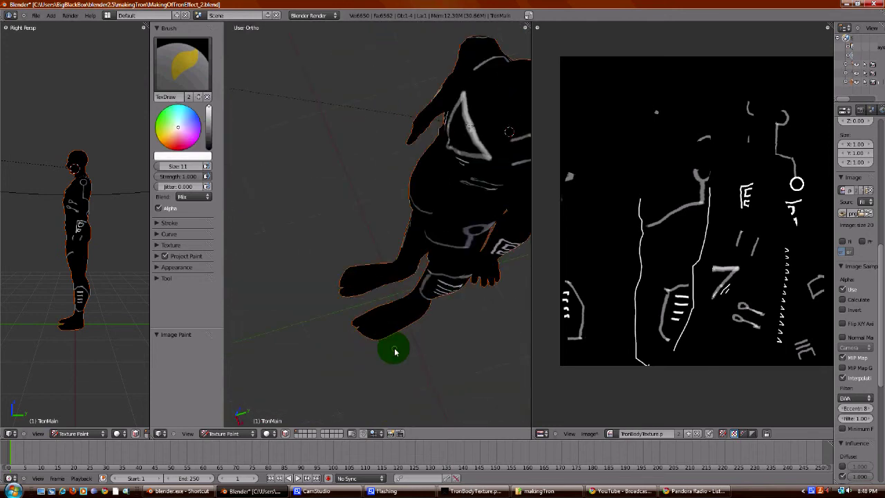
# Step: Paint a solid white four-sided patch beside the line on the upper arm
pyautogui.press('KP_3')
pyautogui.keyDown('shift'); pyautogui.moveTo(422, 83); pyautogui.dragTo(406, 342, button='middle'); pyautogui.keyUp('shift')
pyautogui.moveTo(430, 231); pyautogui.dragTo(426, 239)
pyautogui.scroll(2, 426, 239)
pyautogui.moveTo(446, 147); pyautogui.dragTo(445, 166)
pyautogui.moveTo(405, 182); pyautogui.dragTo(408, 203, button='middle')
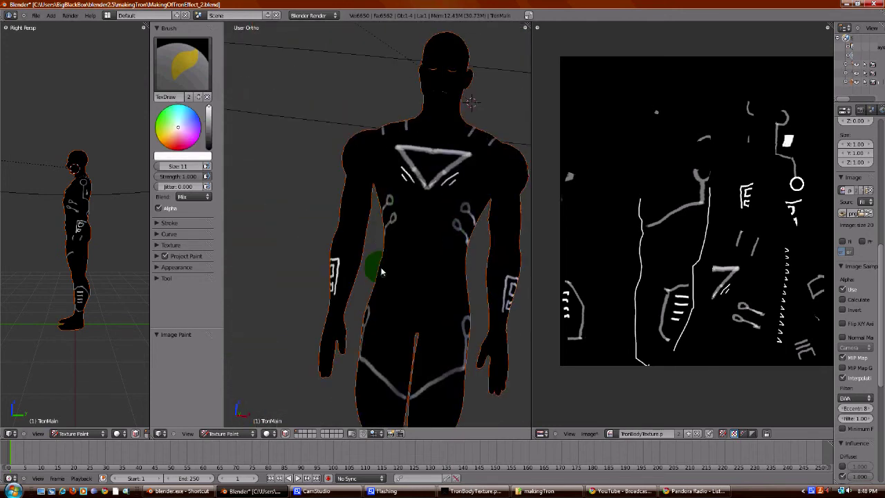
# Step: Paint a white square outline and finger dots on the hand, using the UV layout in Edit Mode as a guide
pyautogui.moveTo(381, 271); pyautogui.dragTo(292, 254, button='middle')
pyautogui.moveTo(331, 277)
pyautogui.mouseDown(button='middle')
pyautogui.moveTo(290, 176)
pyautogui.moveTo(355, 235)
pyautogui.moveTo(365, 228)
pyautogui.mouseUp(button='middle')
pyautogui.moveTo(362, 225)
pyautogui.mouseDown()
pyautogui.moveTo(332, 229)
pyautogui.moveTo(332, 236)
pyautogui.mouseUp()
pyautogui.moveTo(332, 237)
pyautogui.mouseDown(button='middle')
pyautogui.moveTo(318, 207)
pyautogui.moveTo(403, 198)
pyautogui.mouseUp(button='middle')
pyautogui.moveTo(371, 159); pyautogui.dragTo(365, 168)
pyautogui.moveTo(365, 168)
pyautogui.mouseDown(button='middle')
pyautogui.moveTo(439, 364)
pyautogui.moveTo(439, 303)
pyautogui.moveTo(442, 320)
pyautogui.moveTo(351, 247)
pyautogui.moveTo(336, 277)
pyautogui.moveTo(428, 194)
pyautogui.moveTo(364, 294)
pyautogui.mouseUp(button='middle')
pyautogui.scroll(4, 365, 294)
pyautogui.press('Tab')
pyautogui.scroll(3, 742, 276)
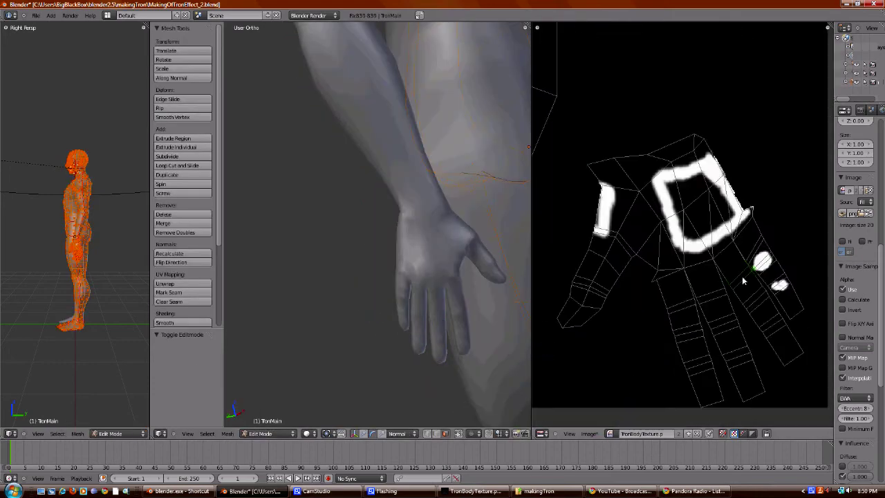
pyautogui.scroll(-5, 669, 235)
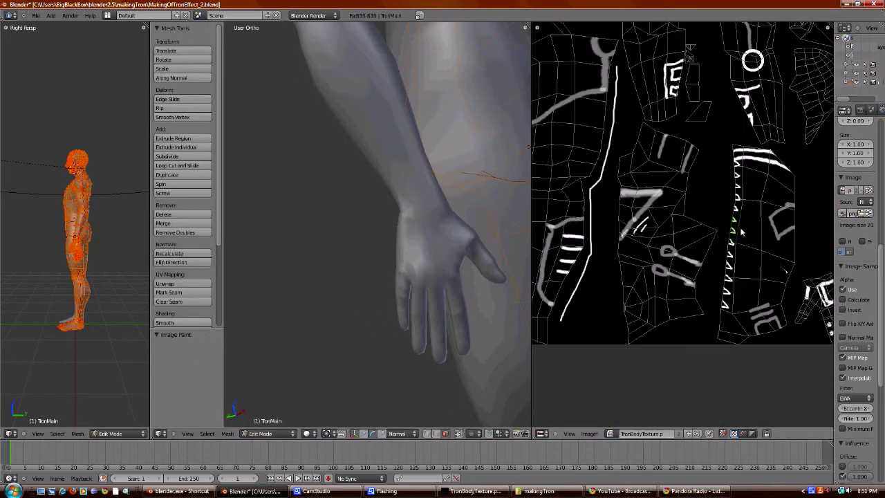
# Step: Switch to GIMP, load the current TronBodyTexture.png, and enlarge the image window
pyautogui.click(475, 491)
pyautogui.click(297, 42)
pyautogui.click(310, 71)
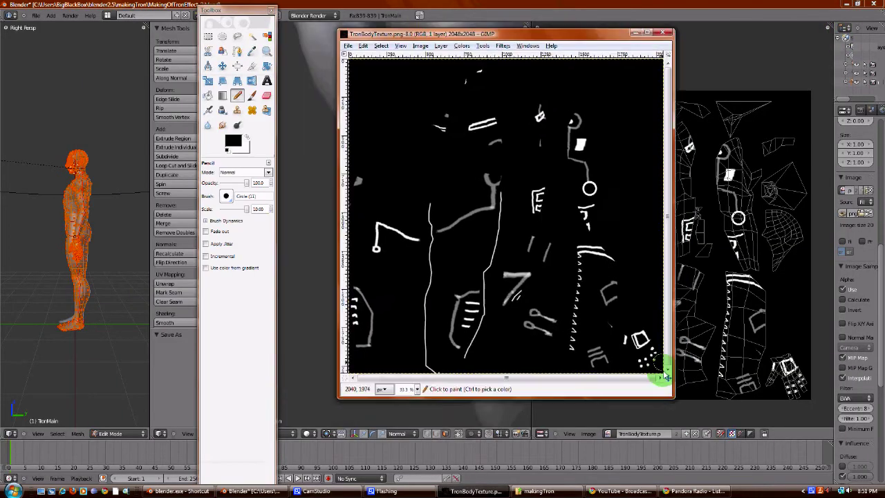
pyautogui.moveTo(669, 393); pyautogui.dragTo(798, 479)
# Step: Draw a clean white ring over the grey leg line's rounded end using a ring-shaped elliptical selection and the Pencil
pyautogui.keyDown('ctrl'); pyautogui.scroll(3, 518, 233); pyautogui.keyUp('ctrl')
pyautogui.click(222, 36)
pyautogui.keyDown('ctrl'); pyautogui.keyDown('shift'); pyautogui.moveTo(513, 250); pyautogui.dragTo(540, 277); pyautogui.keyUp('shift'); pyautogui.keyUp('ctrl')
pyautogui.keyDown('ctrl'); pyautogui.keyDown('shift'); pyautogui.moveTo(512, 258); pyautogui.dragTo(532, 277); pyautogui.keyUp('shift'); pyautogui.keyUp('ctrl')
pyautogui.click(237, 95)
pyautogui.press('x')
pyautogui.moveTo(504, 235); pyautogui.dragTo(533, 276)
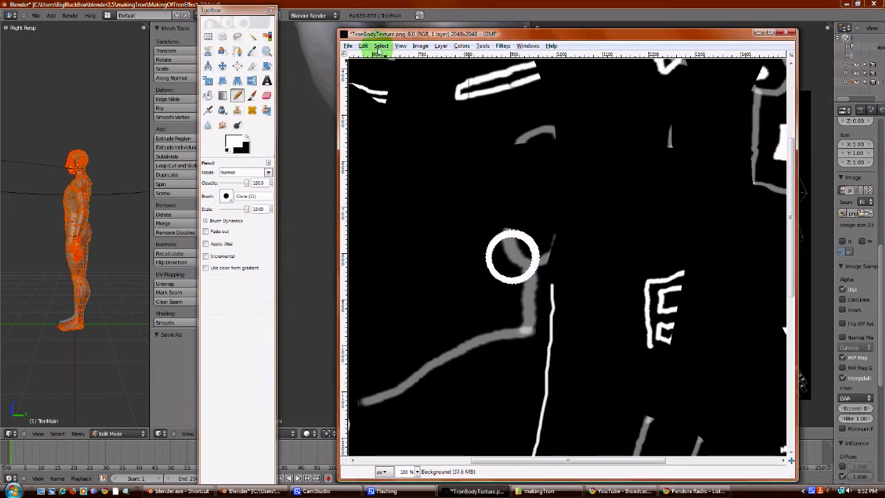
# Step: Replace the grey line attached to the ring with straight white segments and black out the old strokes
pyautogui.press('x')
pyautogui.moveTo(550, 239)
pyautogui.mouseDown()
pyautogui.moveTo(525, 280)
pyautogui.moveTo(363, 403)
pyautogui.mouseUp()
pyautogui.click(238, 36)
pyautogui.click(515, 283)
pyautogui.click(514, 339)
pyautogui.click(515, 282)
pyautogui.click(237, 95)
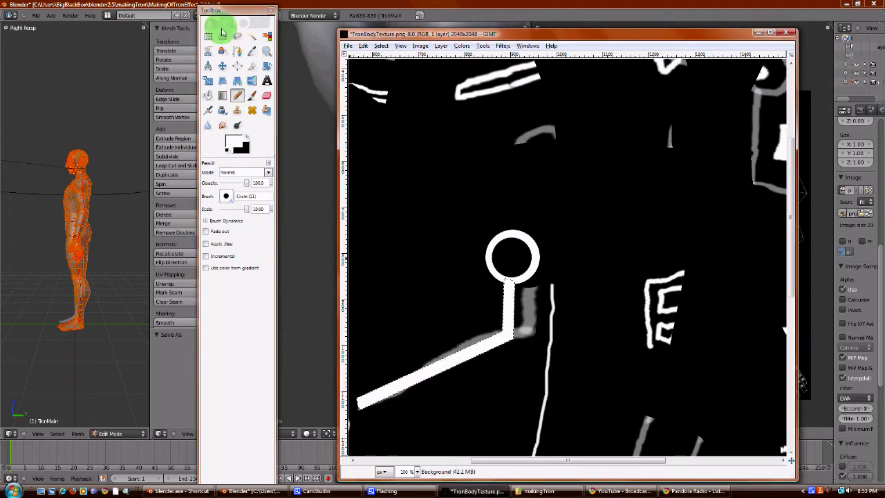
pyautogui.click(247, 136)
pyautogui.moveTo(533, 291); pyautogui.dragTo(507, 325)
# Step: Redraw the small circle at the end of the bent white line as a clean ring with a hole about 58 px wide
pyautogui.moveTo(453, 266); pyautogui.dragTo(597, 177, button='middle')
pyautogui.click(222, 35)
pyautogui.keyDown('ctrl'); pyautogui.keyDown('shift'); pyautogui.moveTo(515, 240); pyautogui.dragTo(531, 257); pyautogui.keyUp('shift'); pyautogui.keyUp('ctrl')
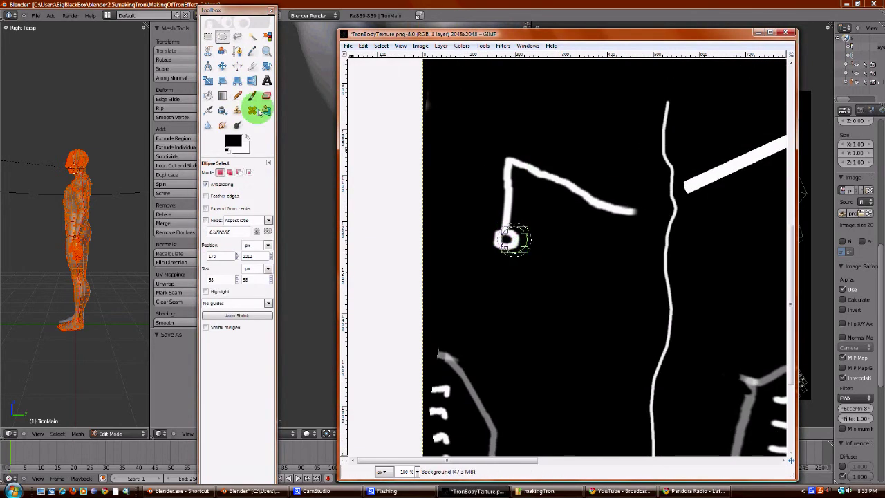
pyautogui.click(237, 95)
pyautogui.click(247, 137)
pyautogui.moveTo(510, 228)
pyautogui.mouseDown()
pyautogui.moveTo(527, 252)
pyautogui.moveTo(519, 245)
pyautogui.mouseUp()
pyautogui.click(229, 149)
# Step: Redraw the bent line above the small ring with straight white segments and paint the leftover strokes black
pyautogui.click(237, 35)
pyautogui.click(515, 223)
pyautogui.click(522, 159)
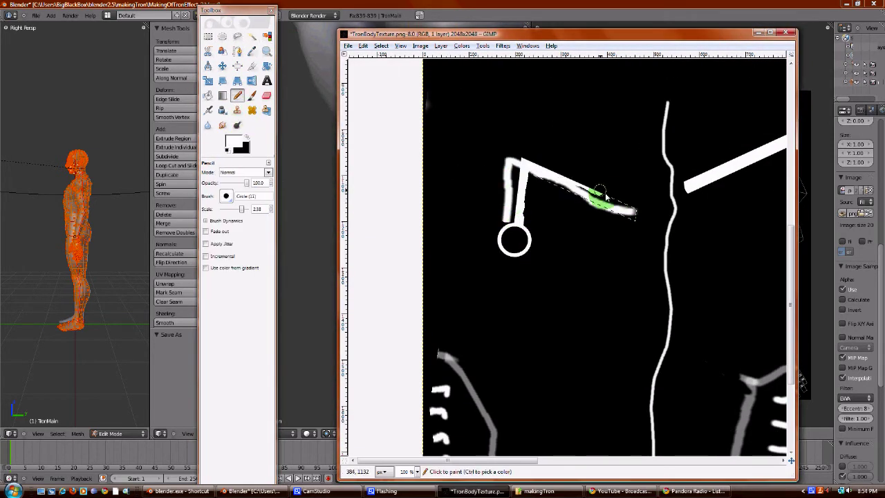
pyautogui.moveTo(606, 196); pyautogui.dragTo(626, 211)
pyautogui.click(247, 136)
pyautogui.moveTo(508, 163); pyautogui.dragTo(518, 218)
# Step: Cover the hand-painted double strip near the image's upper middle with a straight-edged white band
pyautogui.scroll(13, 518, 217)
pyautogui.keyDown('shift'); pyautogui.scroll(-9, 518, 217); pyautogui.keyUp('shift')
pyautogui.click(238, 36)
pyautogui.click(452, 277)
pyautogui.click(454, 255)
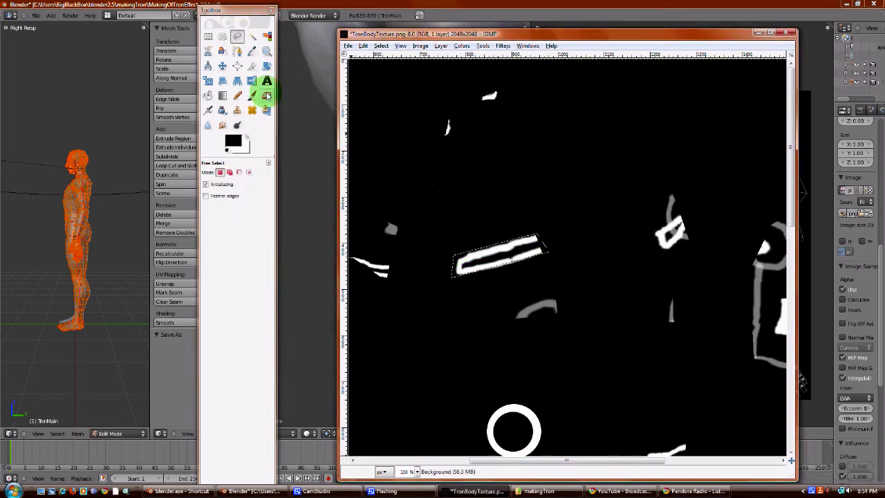
pyautogui.click(266, 95)
pyautogui.click(247, 136)
# Step: Outline an inner area of the white band with Free Select and ready the Pencil in black to cut it out
pyautogui.click(237, 36)
pyautogui.moveTo(462, 266)
pyautogui.mouseDown()
pyautogui.moveTo(536, 244)
pyautogui.moveTo(365, 70)
pyautogui.moveTo(455, 210)
pyautogui.mouseUp()
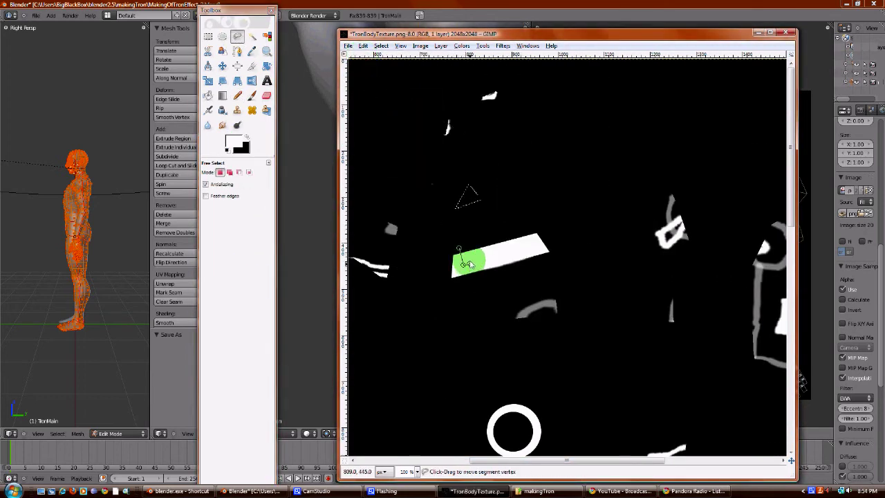
pyautogui.click(459, 248)
pyautogui.click(247, 136)
pyautogui.click(237, 96)
# Step: Redraw the curved upper end of the arm line as a clean white C-shaped arc
pyautogui.moveTo(656, 256); pyautogui.dragTo(472, 256, button='middle')
pyautogui.click(222, 36)
pyautogui.moveTo(582, 245); pyautogui.dragTo(611, 273)
pyautogui.keyDown('ctrl'); pyautogui.keyDown('shift'); pyautogui.moveTo(582, 245); pyautogui.dragTo(605, 270); pyautogui.keyUp('shift'); pyautogui.keyUp('ctrl')
pyautogui.click(247, 136)
pyautogui.click(237, 95)
pyautogui.moveTo(564, 264); pyautogui.dragTo(595, 215)
pyautogui.moveTo(582, 267); pyautogui.dragTo(580, 247)
# Step: Redraw the small mark beside the arm as a white arc with an inner circle about 94 px wide and a solid square, and save
pyautogui.click(222, 36)
pyautogui.moveTo(508, 215)
pyautogui.keyDown('ctrl'); pyautogui.keyDown('shift'); pyautogui.mouseDown()
pyautogui.moveTo(532, 244)
pyautogui.moveTo(529, 235)
pyautogui.mouseUp(); pyautogui.keyUp('shift'); pyautogui.keyUp('ctrl')
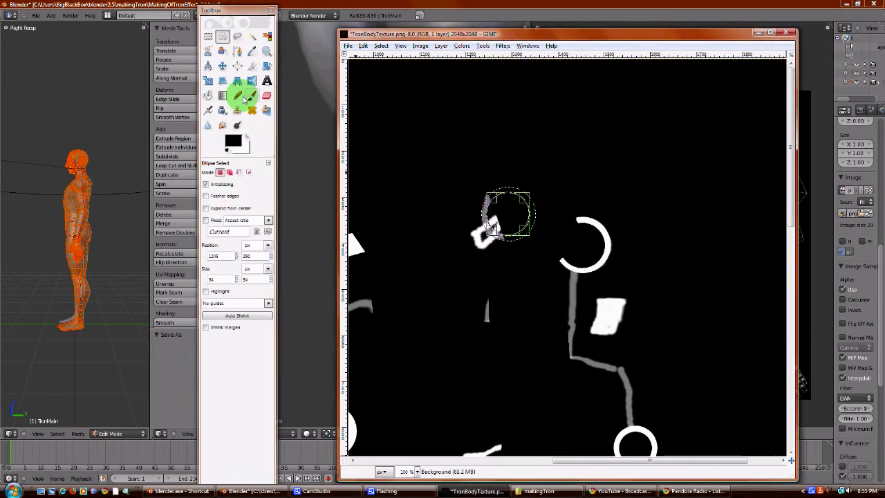
pyautogui.click(237, 95)
pyautogui.click(247, 137)
pyautogui.click(237, 36)
pyautogui.moveTo(491, 197)
pyautogui.mouseDown()
pyautogui.moveTo(508, 238)
pyautogui.moveTo(491, 229)
pyautogui.mouseUp()
pyautogui.click(238, 96)
pyautogui.hotkey('alt', 'i')
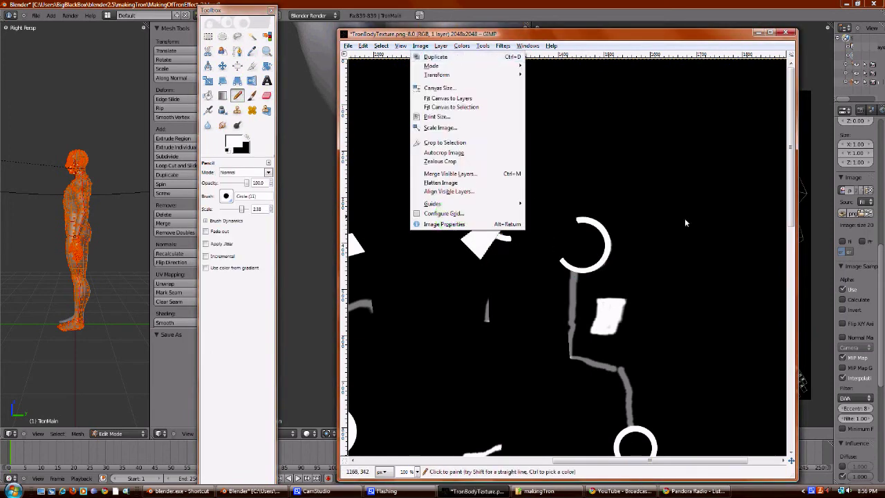
pyautogui.click(247, 136)
pyautogui.hotkey('ctrl', 's')
# Step: Reshape the solid white arm patch into an L-shaped corner by painting the unwanted area black
pyautogui.scroll(-2, 531, 204)
pyautogui.click(237, 36)
pyautogui.click(596, 199)
pyautogui.hotkey('ctrl', 'i')
pyautogui.click(237, 96)
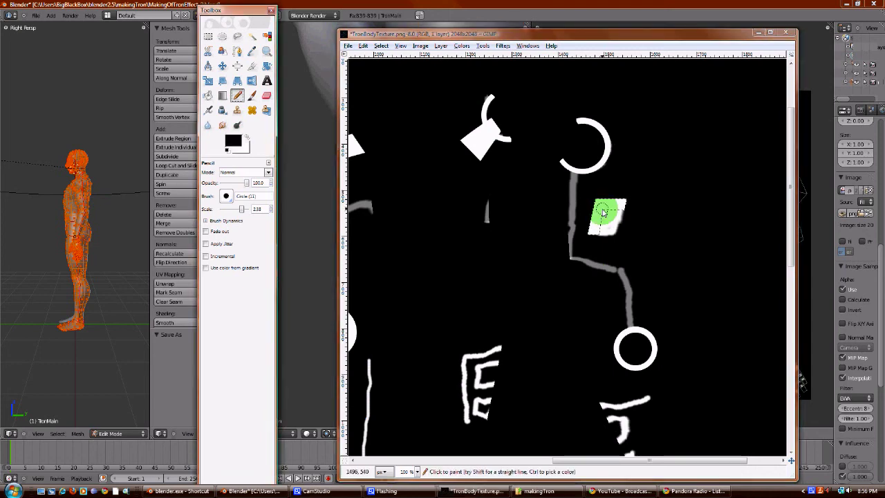
pyautogui.moveTo(606, 212); pyautogui.dragTo(615, 228)
# Step: Replace the grey arm line between the open arc and the lower ring with straight white segments
pyautogui.click(237, 36)
pyautogui.click(579, 174)
pyautogui.click(580, 174)
pyautogui.click(237, 96)
pyautogui.click(247, 136)
pyautogui.moveTo(574, 179)
pyautogui.mouseDown()
pyautogui.moveTo(574, 249)
pyautogui.moveTo(630, 319)
pyautogui.mouseUp()
pyautogui.click(247, 136)
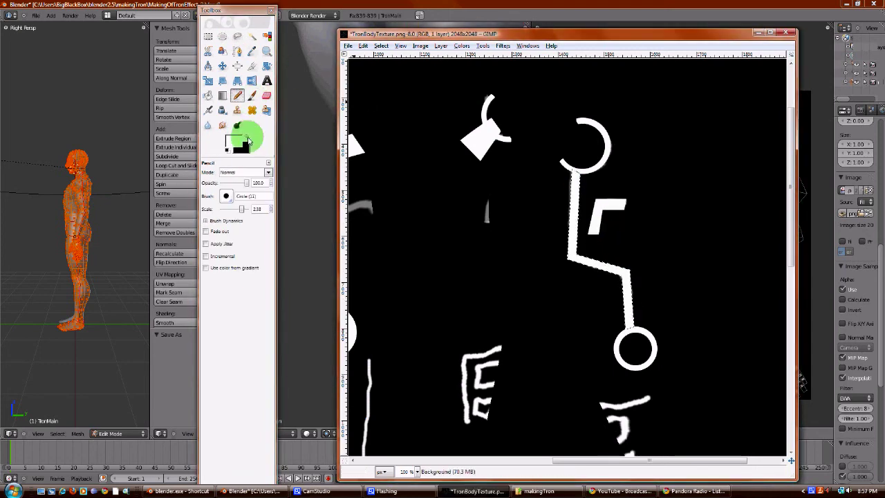
# Step: Redraw the outer bracket of the E-shaped forearm marking with straight white edges
pyautogui.scroll(-2, 531, 204)
pyautogui.click(237, 36)
pyautogui.click(462, 225)
pyautogui.click(237, 96)
pyautogui.click(247, 137)
pyautogui.moveTo(499, 152); pyautogui.dragTo(466, 228)
# Step: Redraw the upper inner bracket of the E-shaped forearm marking as a clean white shape
pyautogui.click(237, 36)
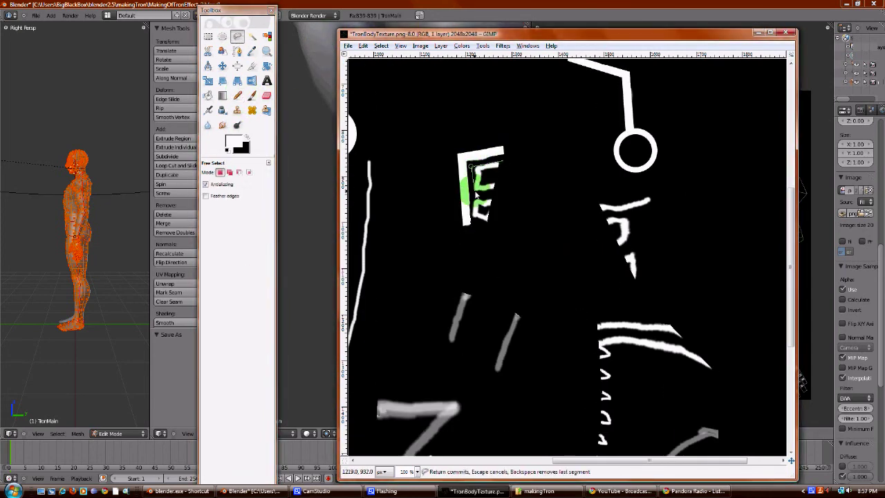
pyautogui.click(504, 163)
pyautogui.click(238, 95)
pyautogui.moveTo(499, 166)
pyautogui.mouseDown()
pyautogui.moveTo(481, 185)
pyautogui.moveTo(497, 207)
pyautogui.mouseUp()
pyautogui.click(249, 136)
# Step: Fill a solid white four-sided block over the lower inner part of the E-shaped forearm marking
pyautogui.click(237, 36)
pyautogui.click(475, 200)
pyautogui.click(477, 223)
pyautogui.click(509, 218)
pyautogui.click(238, 95)
pyautogui.click(247, 136)
# Step: Redraw the two short grey slanted strokes above the chest marking as straight white bars
pyautogui.press('f')
pyautogui.click(450, 347)
pyautogui.press('n')
pyautogui.moveTo(450, 342); pyautogui.dragTo(466, 298)
pyautogui.click(518, 316)
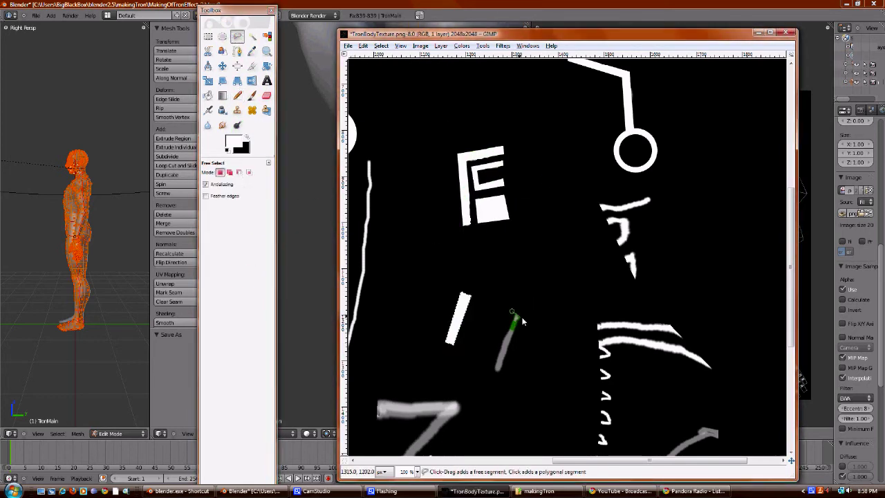
pyautogui.moveTo(496, 368); pyautogui.dragTo(518, 316)
# Step: Redraw the half chest triangle, shaped like a 7, with a solid white straight-edged fill
pyautogui.scroll(-4, 518, 316)
pyautogui.click(461, 211)
pyautogui.click(374, 311)
pyautogui.click(374, 291)
pyautogui.click(237, 95)
pyautogui.moveTo(442, 211)
pyautogui.mouseDown()
pyautogui.moveTo(387, 291)
pyautogui.moveTo(426, 270)
pyautogui.mouseUp()
pyautogui.click(247, 136)
# Step: Fill a white block beside the 7-shaped chest marking, cut it into slanted stripes with black, and save the image
pyautogui.click(238, 36)
pyautogui.click(401, 289)
pyautogui.click(431, 258)
pyautogui.click(237, 96)
pyautogui.click(247, 136)
pyautogui.click(246, 136)
pyautogui.click(237, 36)
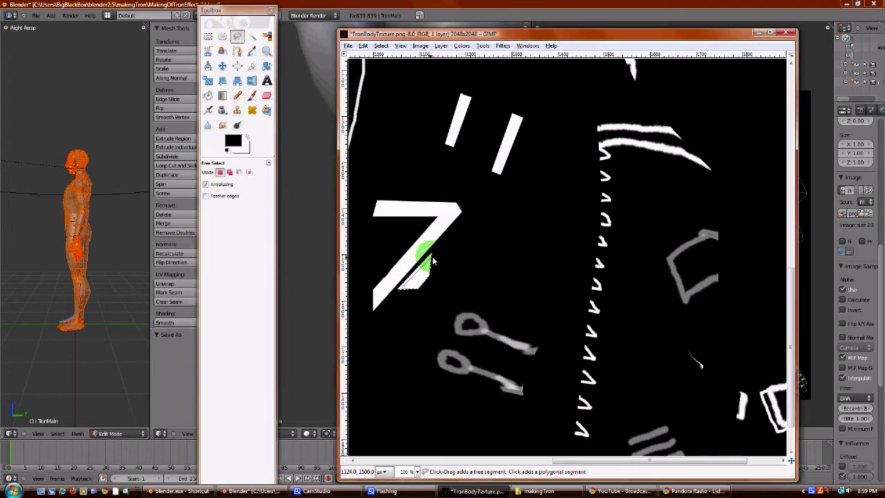
pyautogui.click(237, 95)
pyautogui.hotkey('ctrl', 's')
# Step: Draw a clean white ring over the round end of the upper spoon-shaped torso marking
pyautogui.click(237, 36)
pyautogui.press('e')
pyautogui.moveTo(469, 323); pyautogui.dragTo(480, 333)
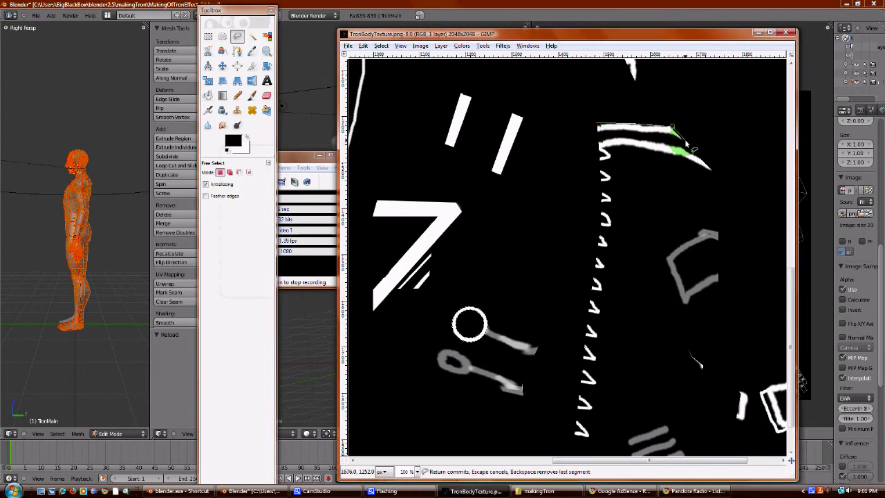
# Step: Redraw the two curved bands above the zigzag column as solid white bands with clean straight edges
pyautogui.press('f')
pyautogui.moveTo(598, 142); pyautogui.dragTo(686, 149)
pyautogui.click(589, 147)
pyautogui.click(591, 138)
pyautogui.hotkey('ctrl', ',')
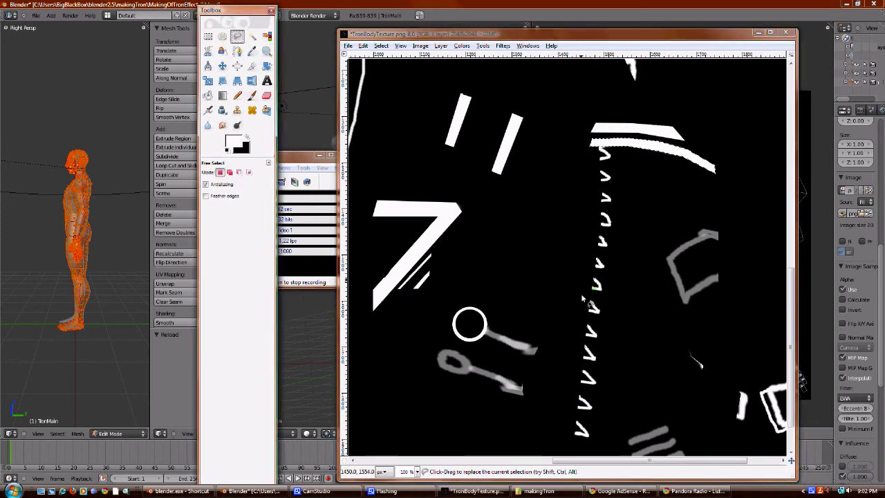
# Step: Redraw the lowest zigzag mark as a sharp white arrow shape and repeat it up the column in place of the rough marks
pyautogui.press('n')
pyautogui.press('f')
pyautogui.click(572, 418)
pyautogui.click(246, 137)
pyautogui.click(237, 96)
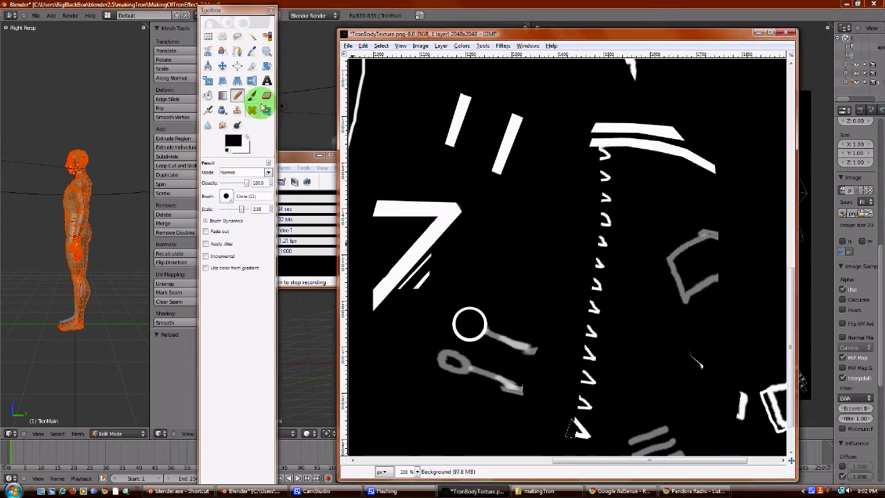
pyautogui.press('f')
pyautogui.click(570, 413)
pyautogui.click(602, 419)
pyautogui.click(596, 444)
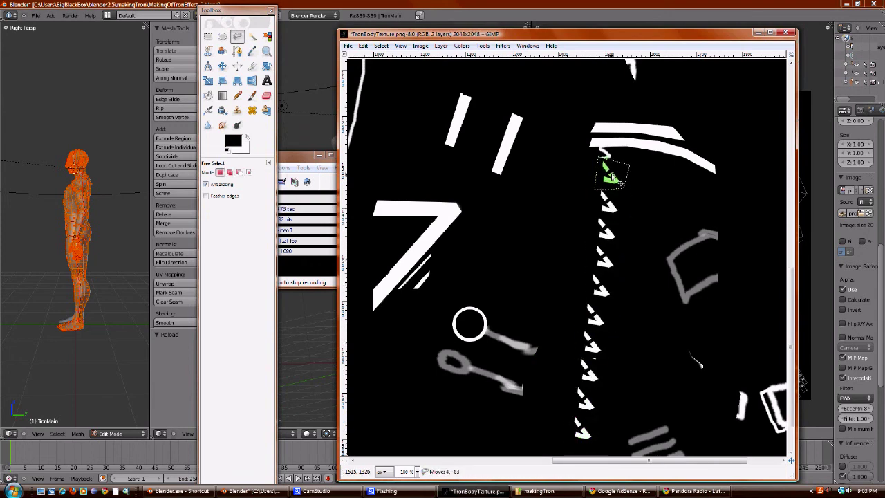
# Step: Give the upper spoon-shaped marking a straight white handle and redraw the lower spoon with a clean white ring and straight handle
pyautogui.click(458, 367)
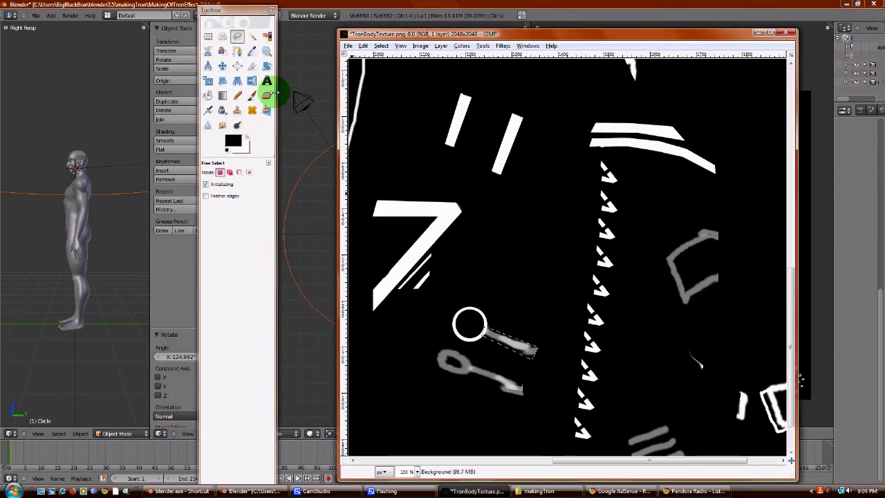
pyautogui.press('Delete')
pyautogui.click(222, 36)
pyautogui.moveTo(453, 363)
pyautogui.mouseDown()
pyautogui.moveTo(471, 381)
pyautogui.moveTo(458, 367)
pyautogui.moveTo(515, 388)
pyautogui.mouseUp()
pyautogui.press('Delete')
pyautogui.hotkey('ctrl', 'i')
pyautogui.click(237, 95)
pyautogui.click(237, 36)
pyautogui.click(237, 95)
# Step: Redraw the curved bar below the arm marking's ring and the hook shape beneath it with straight white edges
pyautogui.scroll(8, 494, 276)
pyautogui.scroll(-3, 494, 208)
pyautogui.click(237, 36)
pyautogui.click(601, 251)
pyautogui.click(650, 245)
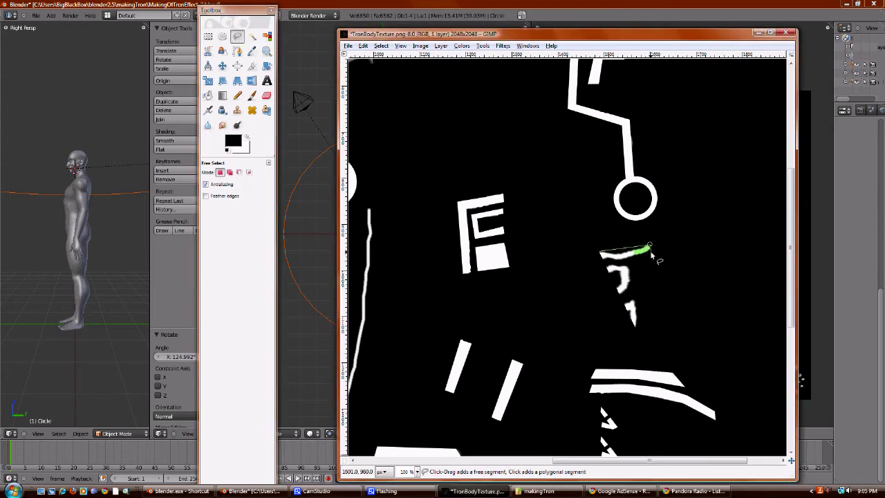
pyautogui.click(651, 252)
pyautogui.click(600, 252)
pyautogui.click(237, 95)
pyautogui.moveTo(607, 254)
pyautogui.mouseDown()
pyautogui.moveTo(644, 249)
pyautogui.moveTo(622, 290)
pyautogui.mouseUp()
pyautogui.click(237, 36)
pyautogui.click(606, 267)
pyautogui.click(237, 95)
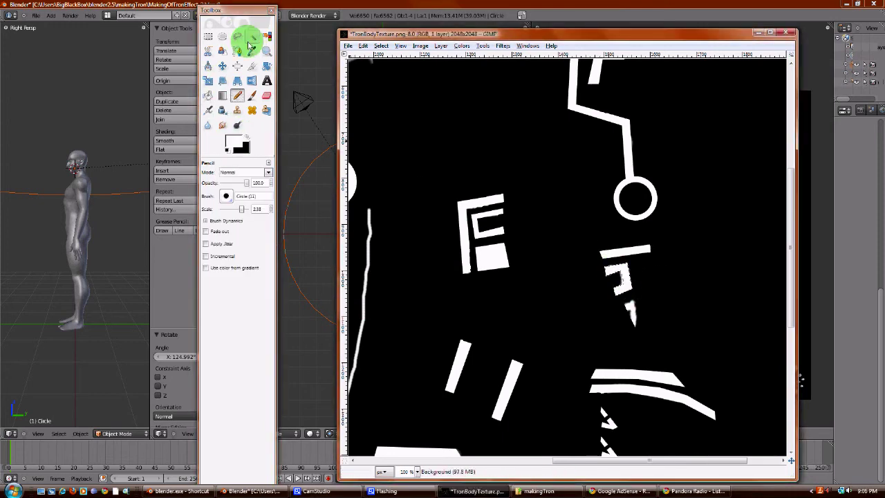
# Step: Redraw the grey angular bracket beside the arrow column as a solid white straight-edged shape
pyautogui.scroll(-3, 628, 312)
pyautogui.click(237, 36)
pyautogui.click(718, 181)
pyautogui.click(704, 177)
pyautogui.click(665, 206)
pyautogui.click(683, 253)
pyautogui.click(719, 231)
pyautogui.click(719, 221)
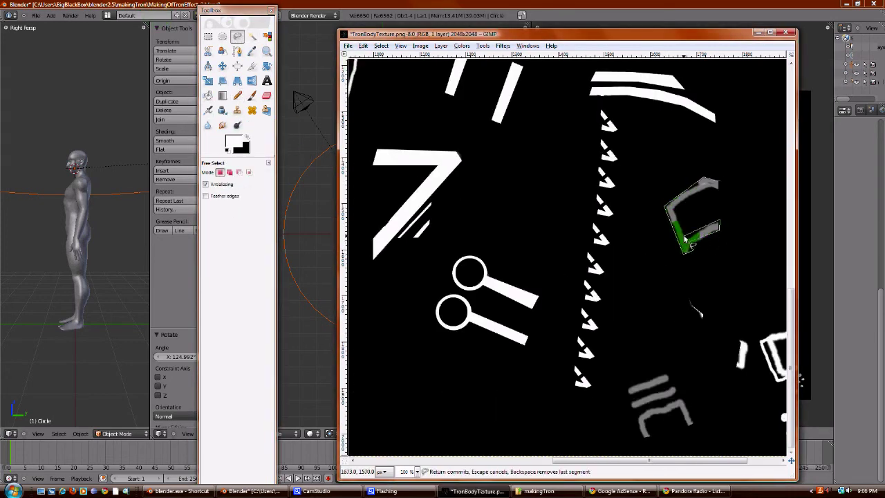
pyautogui.click(719, 181)
pyautogui.press('n')
pyautogui.moveTo(723, 187)
pyautogui.mouseDown()
pyautogui.moveTo(711, 183)
pyautogui.moveTo(713, 230)
pyautogui.mouseUp()
# Step: Redraw the grey slanted stripes and bracket below the arrow column as solid white straight-edged bars
pyautogui.press('x')
pyautogui.click(237, 36)
pyautogui.press('n')
pyautogui.moveTo(632, 391)
pyautogui.mouseDown()
pyautogui.moveTo(643, 386)
pyautogui.moveTo(647, 432)
pyautogui.mouseUp()
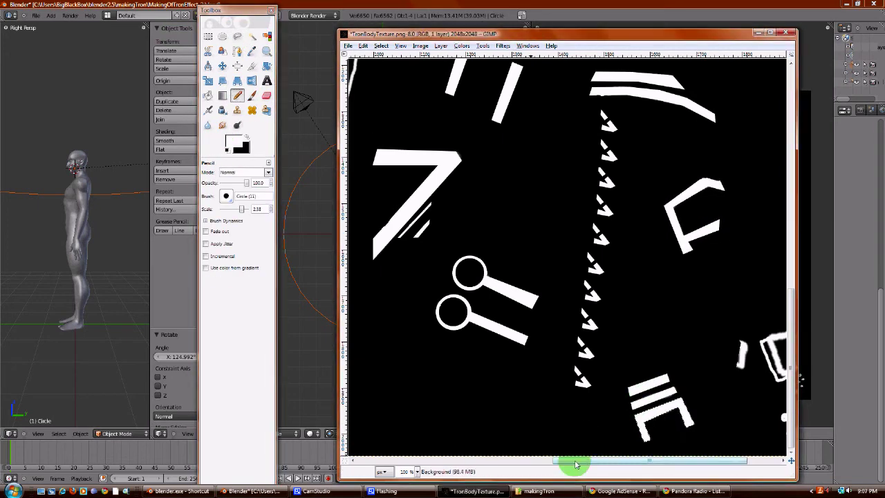
# Step: Replace the rough square outline above the dot cluster with a solid white block
pyautogui.moveTo(575, 462); pyautogui.dragTo(612, 462)
pyautogui.click(237, 36)
pyautogui.click(689, 342)
pyautogui.click(729, 324)
pyautogui.click(749, 357)
pyautogui.click(706, 385)
pyautogui.click(689, 341)
pyautogui.press('n')
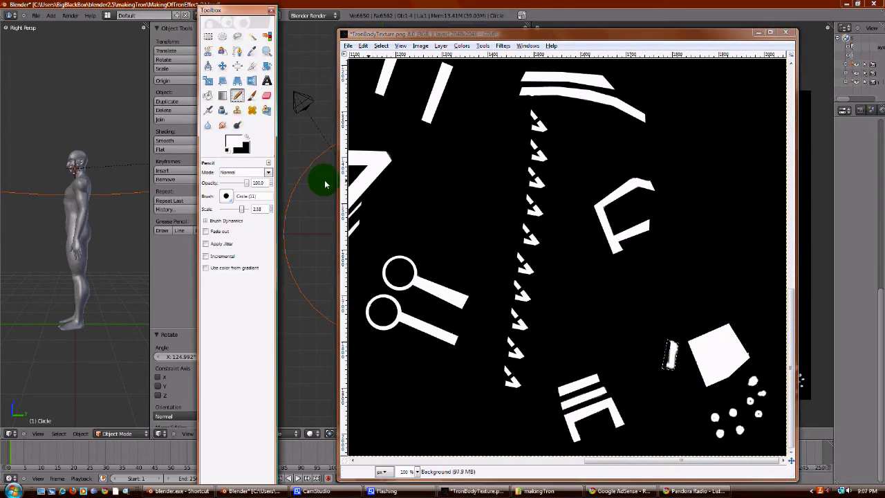
# Step: Set the pencil scale to 2.09 and stamp clean round white dots over the rough dots below the white block
pyautogui.click(223, 37)
pyautogui.click(714, 419)
pyautogui.press('+')
pyautogui.moveTo(657, 460); pyautogui.dragTo(706, 460)
pyautogui.press('n')
pyautogui.moveTo(242, 210); pyautogui.dragTo(241, 210)
pyautogui.click(643, 378)
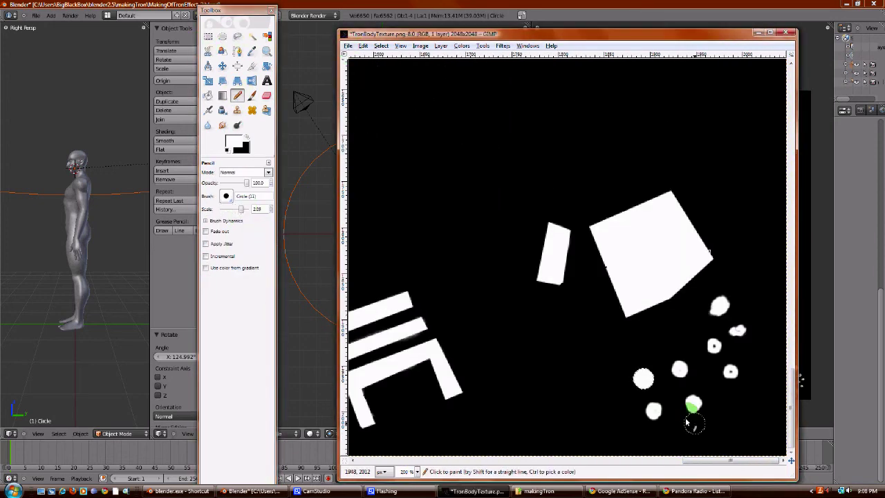
pyautogui.click(654, 411)
pyautogui.click(680, 370)
pyautogui.click(731, 372)
pyautogui.click(739, 331)
# Step: Save the cleaned texture, and switch to Blender to render the figure with it
pyautogui.moveTo(701, 460); pyautogui.dragTo(585, 462)
pyautogui.press('-')
pyautogui.press('-')
pyautogui.hotkey('ctrl', 's')
pyautogui.hotkey('alt', 'Tab')
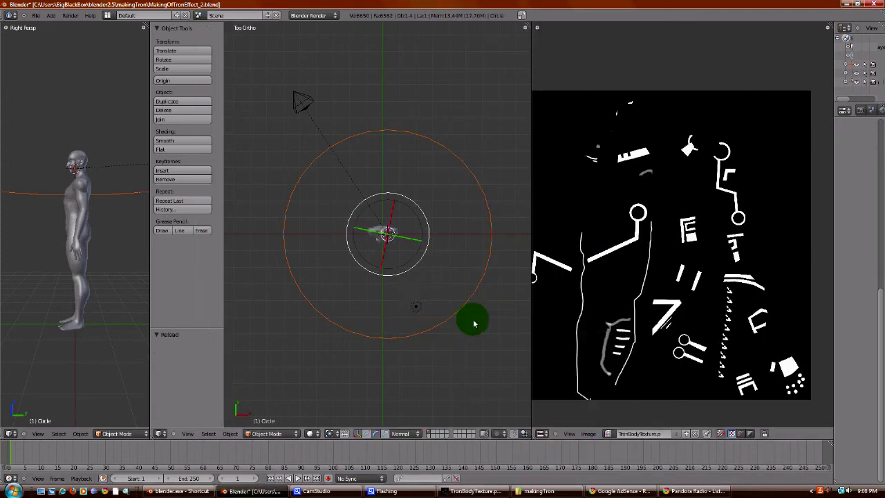
pyautogui.press('F12')
pyautogui.press('Escape')
pyautogui.press('F12')
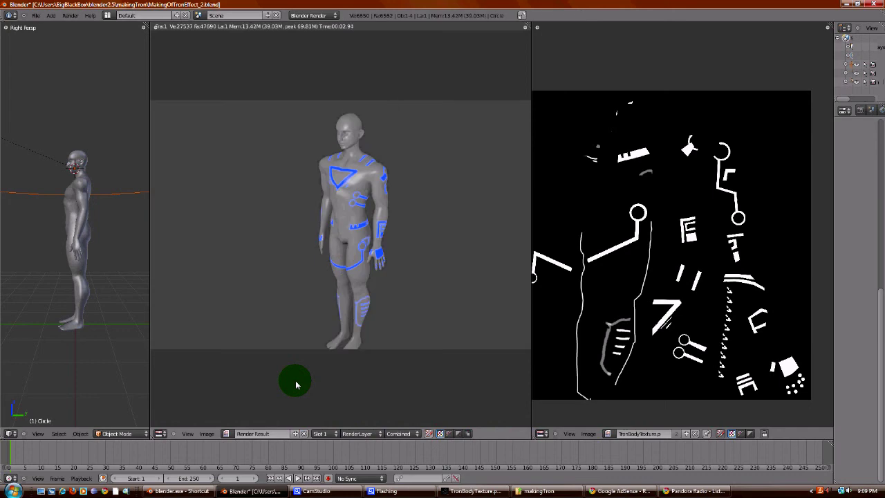
# Step: Paint black over the grey shin outlines and stray marks at the top of the texture with a size 57 brush, and render again
pyautogui.click(538, 28)
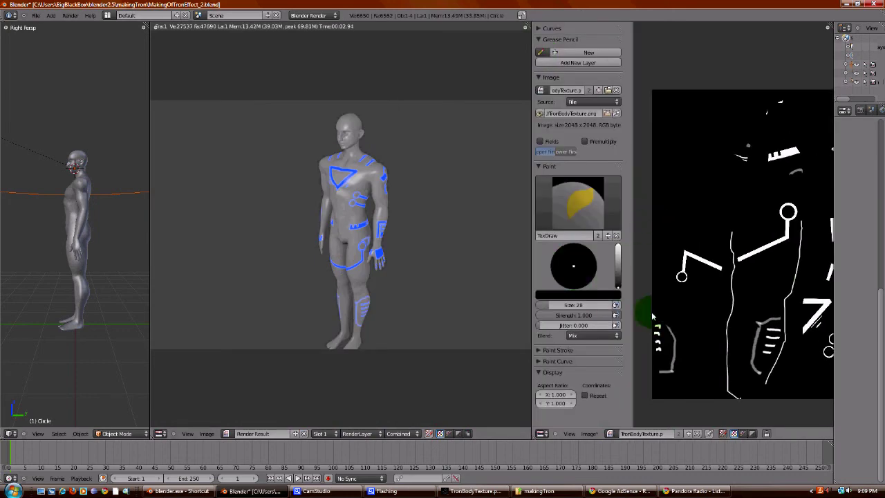
pyautogui.click(759, 372)
pyautogui.click(796, 171)
pyautogui.click(744, 152)
pyautogui.click(773, 107)
pyautogui.press('F12')
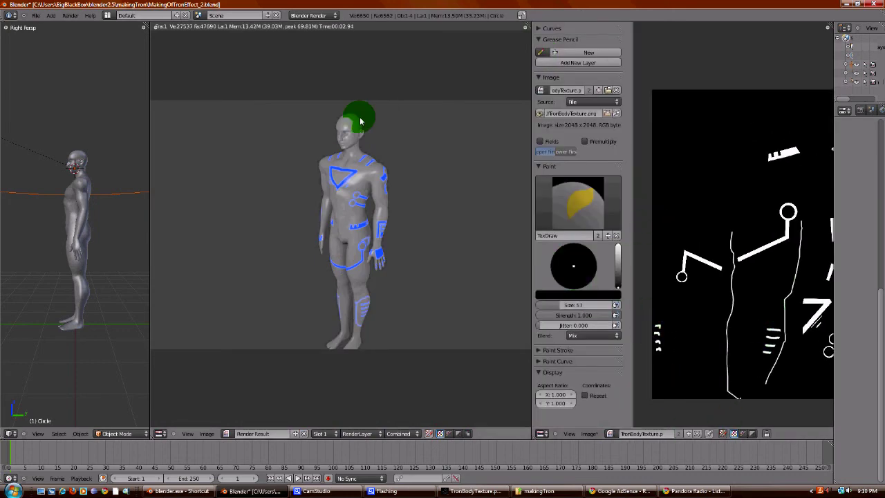
# Step: Switch to GIMP and reopen TronBodyTexture.png to load the repainted version
pyautogui.click(475, 490)
pyautogui.click(345, 45)
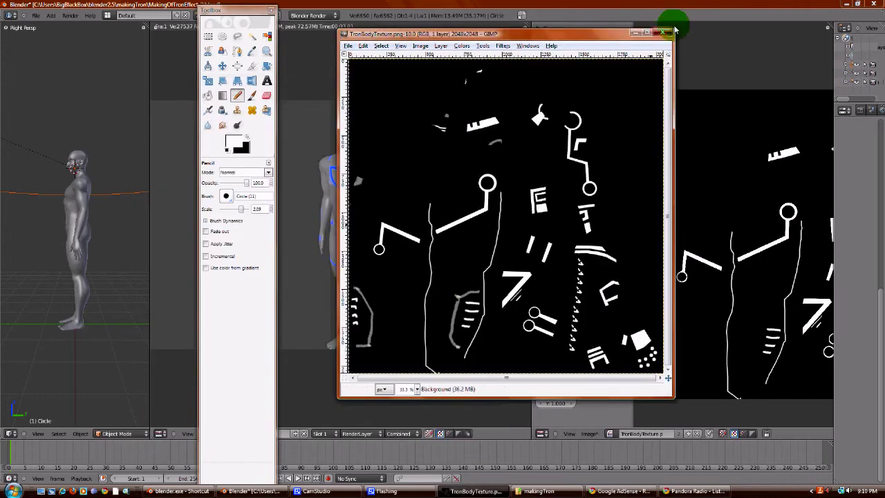
pyautogui.click(628, 241)
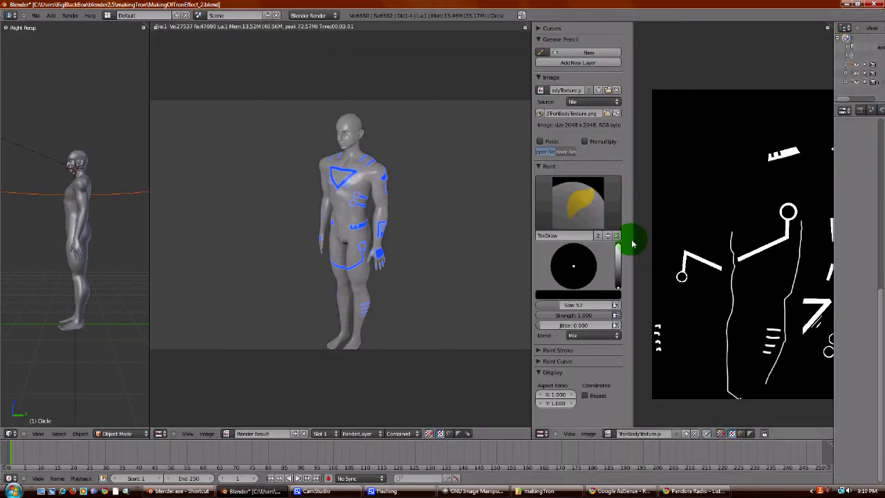
pyautogui.click(476, 491)
pyautogui.click(408, 389)
pyautogui.click(408, 433)
# Step: Redraw the four short stacked shin bars beside the thin leg line as straight white bars
pyautogui.click(237, 36)
pyautogui.click(237, 96)
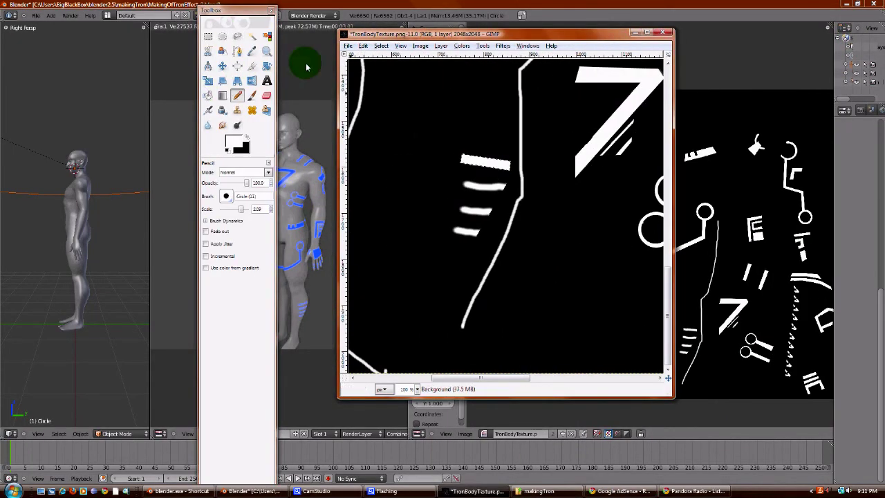
pyautogui.click(237, 36)
pyautogui.click(237, 95)
pyautogui.click(237, 36)
pyautogui.click(494, 207)
pyautogui.click(489, 217)
pyautogui.click(458, 217)
pyautogui.click(237, 96)
pyautogui.click(237, 36)
pyautogui.click(237, 95)
# Step: Redraw the four small hook-shaped marks at the texture's left edge with crisp white straight edges
pyautogui.moveTo(480, 377); pyautogui.dragTo(406, 378)
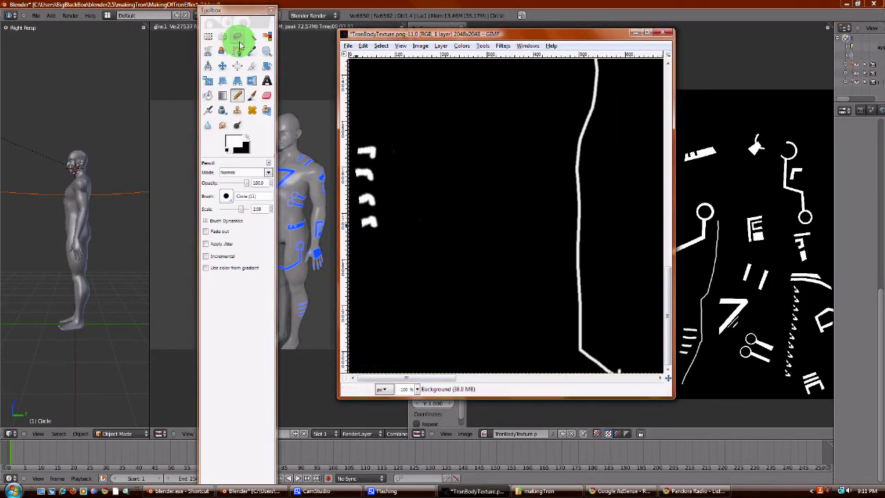
pyautogui.click(237, 36)
pyautogui.click(237, 95)
pyautogui.click(237, 36)
pyautogui.click(354, 168)
pyautogui.click(238, 95)
pyautogui.click(238, 36)
pyautogui.click(360, 198)
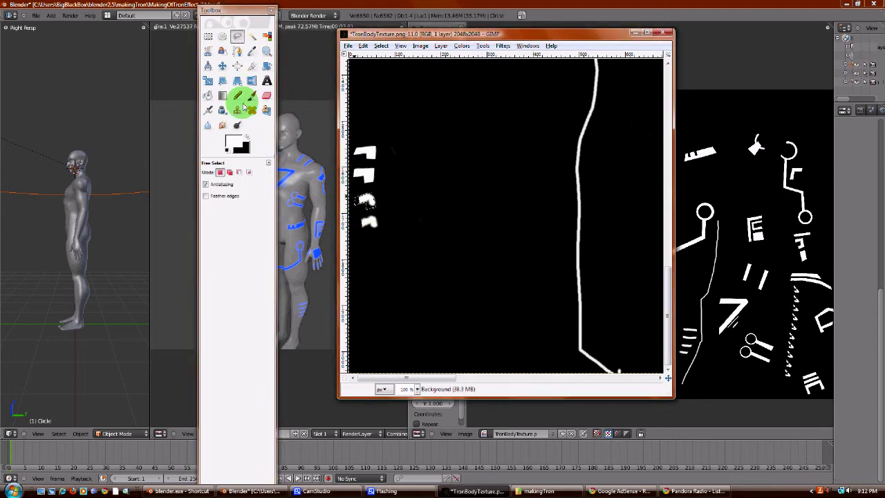
pyautogui.click(238, 96)
pyautogui.click(237, 36)
pyautogui.click(366, 218)
pyautogui.click(237, 95)
# Step: Add white detail to the rings of the two spoon-shaped torso markings and save the image
pyautogui.moveTo(450, 377); pyautogui.dragTo(553, 378)
pyautogui.moveTo(538, 281); pyautogui.dragTo(399, 122, button='middle')
pyautogui.click(237, 36)
pyautogui.click(480, 225)
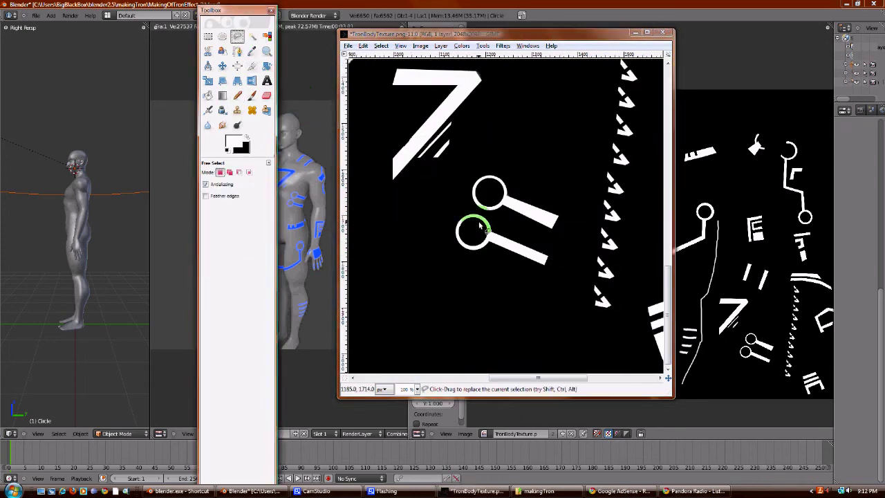
pyautogui.click(237, 96)
pyautogui.click(237, 36)
pyautogui.click(238, 96)
pyautogui.click(347, 46)
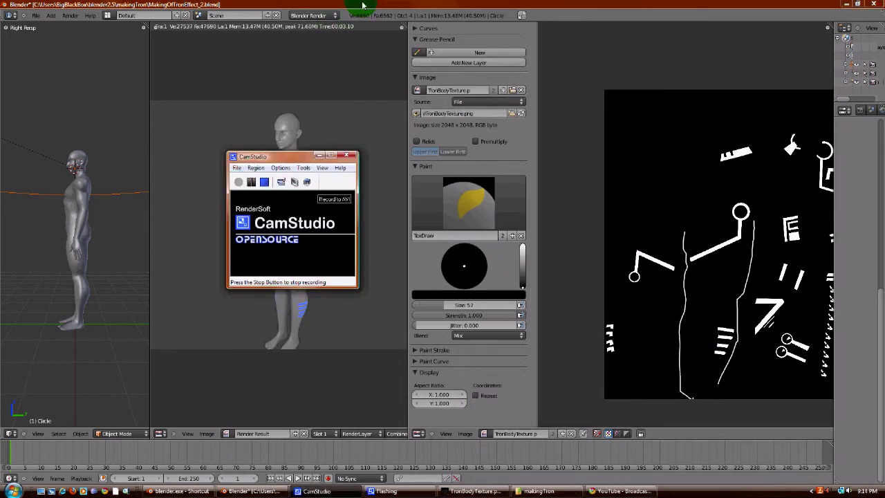
# Step: Change the render result area in Blender back to the 3D view and widen it
pyautogui.click(363, 5)
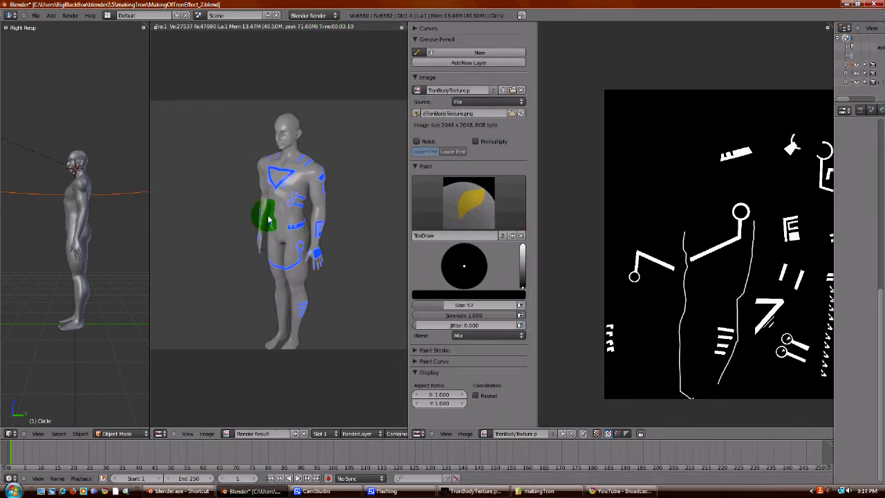
pyautogui.moveTo(266, 214); pyautogui.dragTo(278, 215, button='middle')
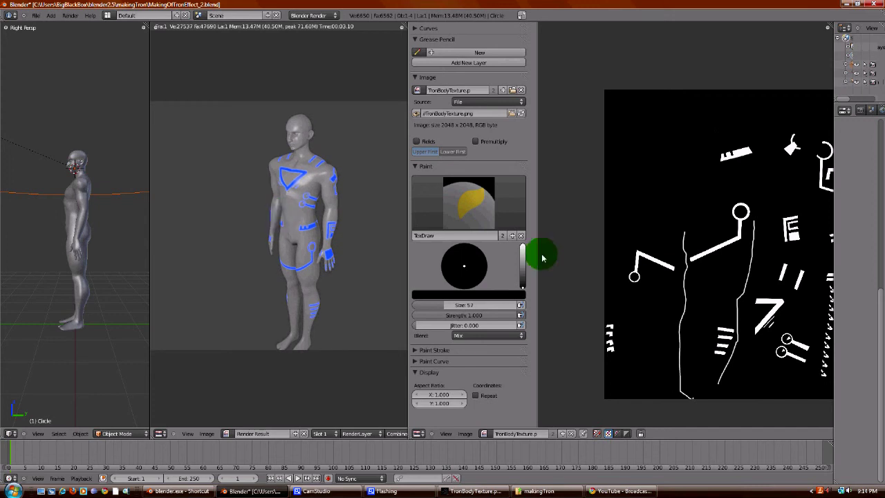
pyautogui.moveTo(718, 253)
pyautogui.mouseDown(button='middle')
pyautogui.moveTo(666, 230)
pyautogui.moveTo(643, 237)
pyautogui.moveTo(717, 269)
pyautogui.moveTo(726, 235)
pyautogui.moveTo(714, 242)
pyautogui.mouseUp(button='middle')
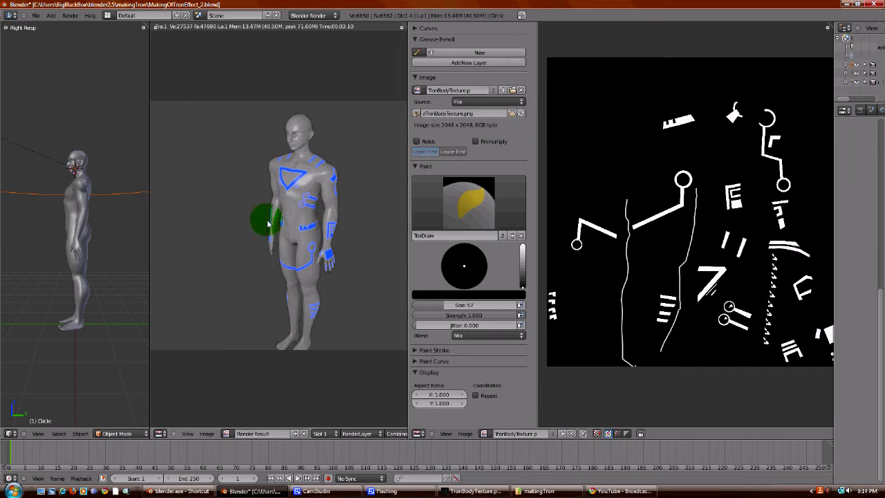
pyautogui.hotkey('shift', 'F5')
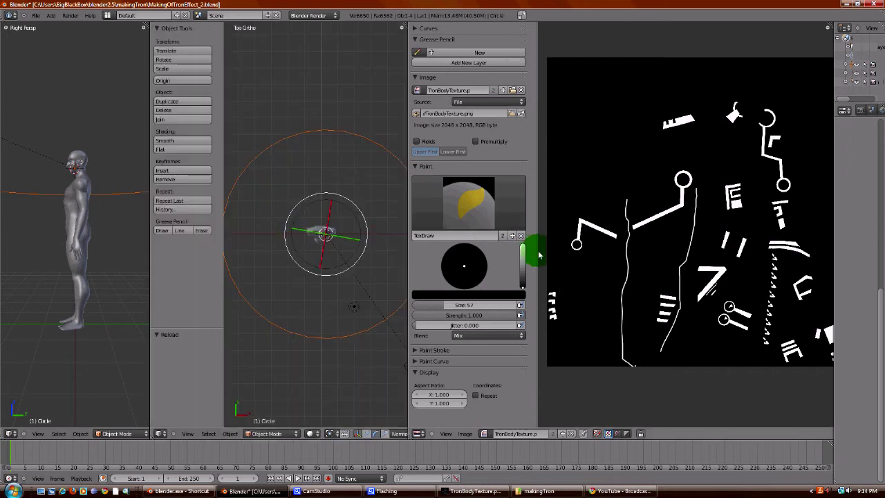
pyautogui.moveTo(537, 251)
pyautogui.mouseDown()
pyautogui.moveTo(407, 247)
pyautogui.moveTo(491, 251)
pyautogui.mouseUp()
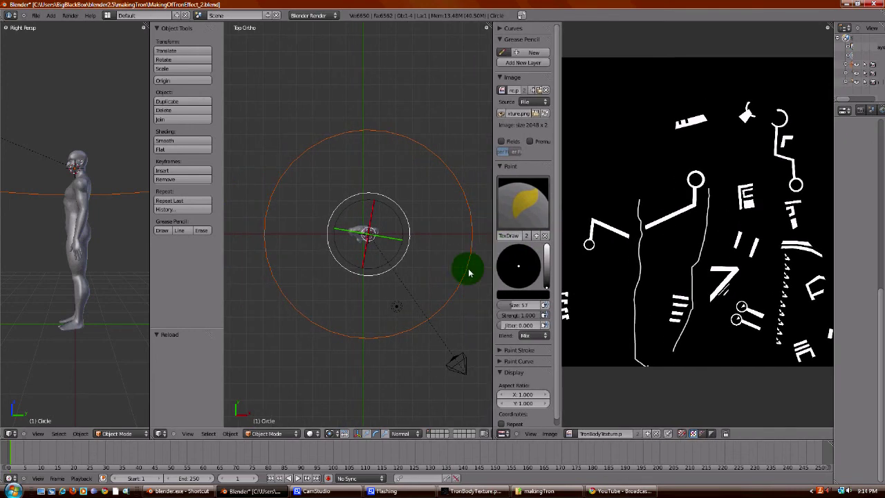
# Step: Enlarge the timeline area and change it to the DopeSheet editor
pyautogui.moveTo(269, 441); pyautogui.dragTo(283, 373)
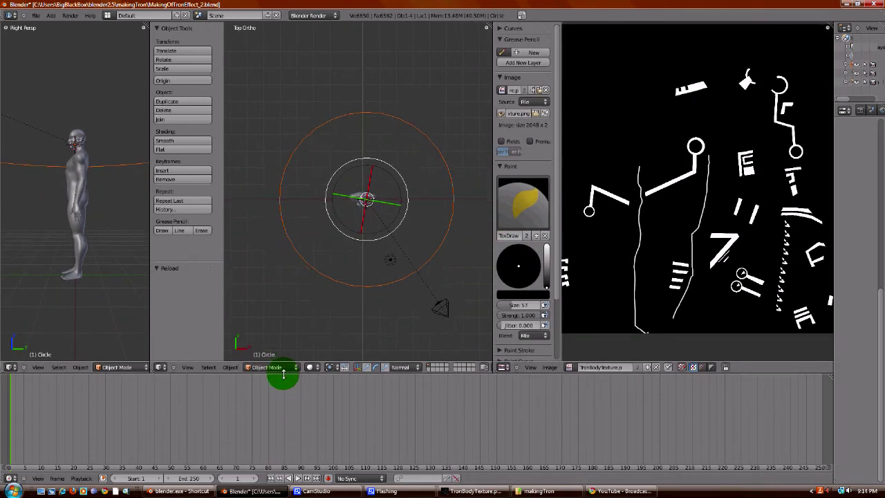
pyautogui.click(10, 477)
pyautogui.click(24, 439)
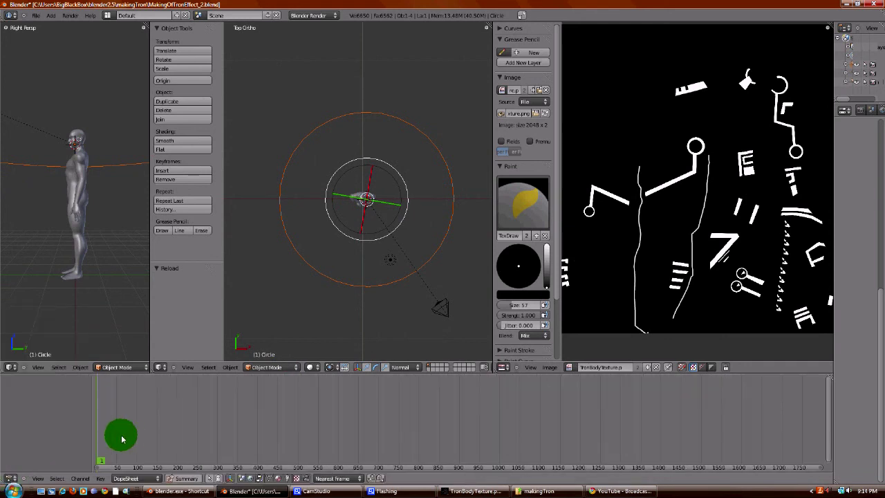
# Step: Move the current frame to 0 in the DopeSheet
pyautogui.click(115, 436)
pyautogui.moveTo(149, 440); pyautogui.dragTo(94, 435)
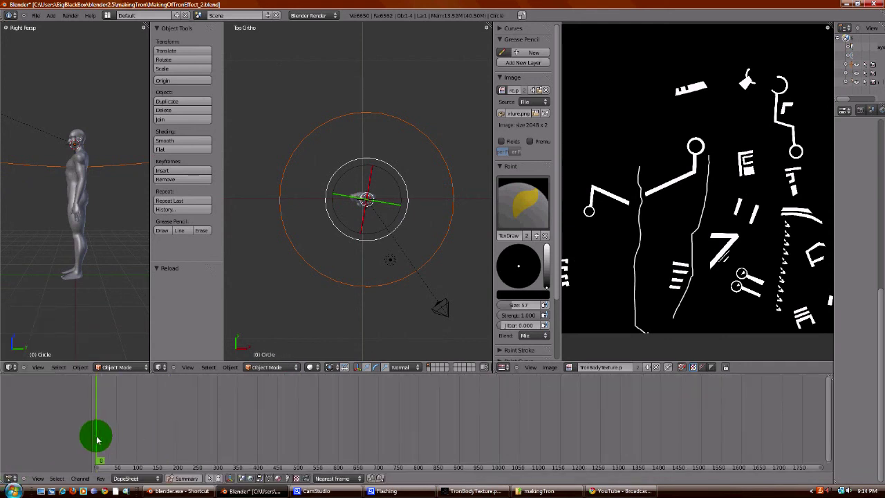
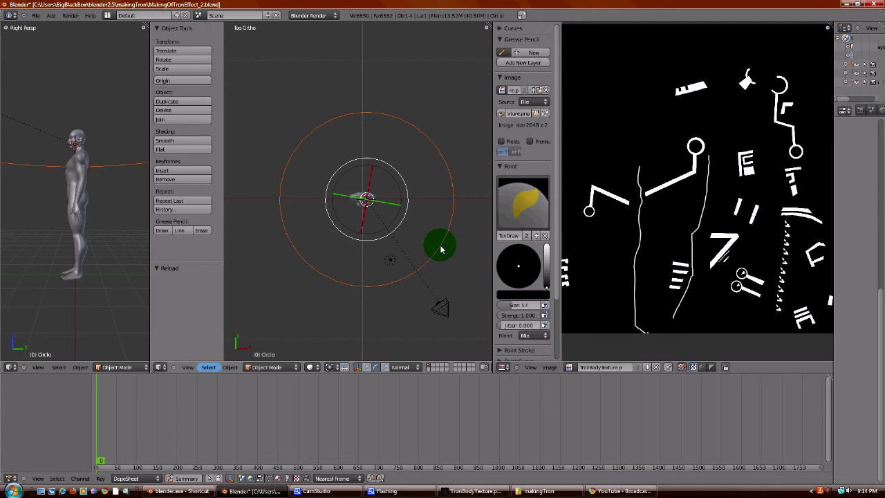
# Step: Insert a rotation keyframe for the circle at frame 0 and move the current frame to 101
pyautogui.press('i')
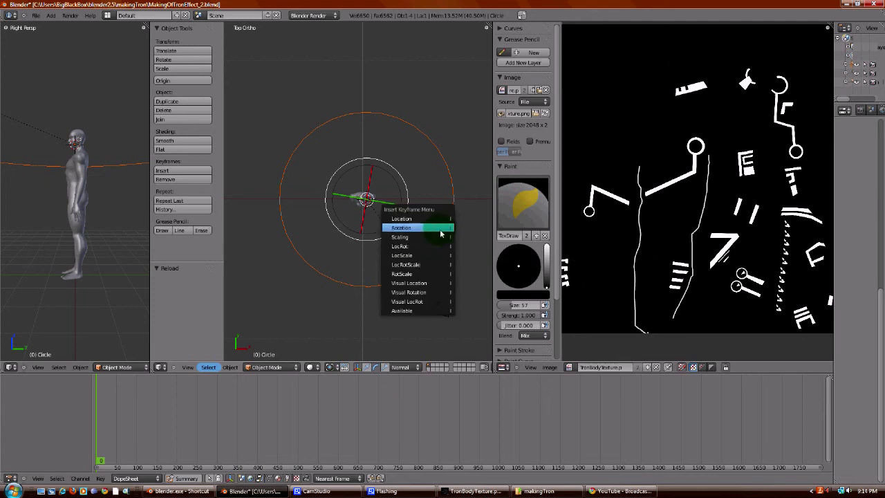
pyautogui.click(442, 232)
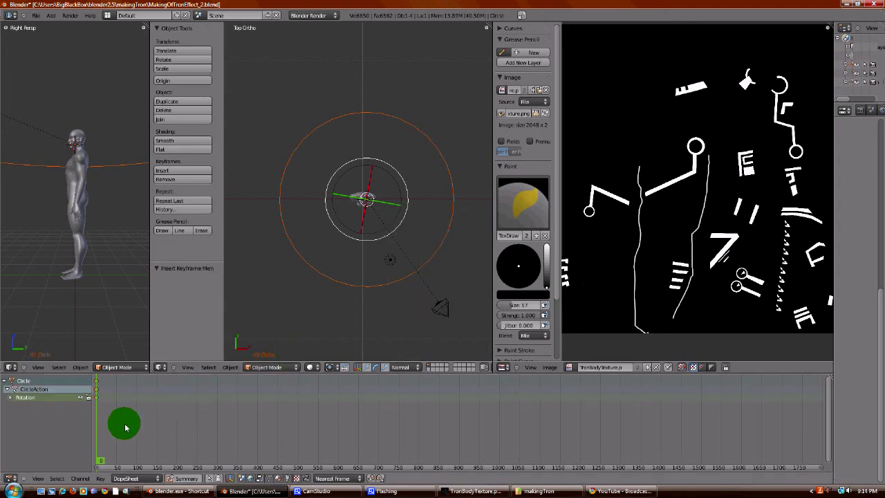
pyautogui.moveTo(118, 450); pyautogui.dragTo(138, 451)
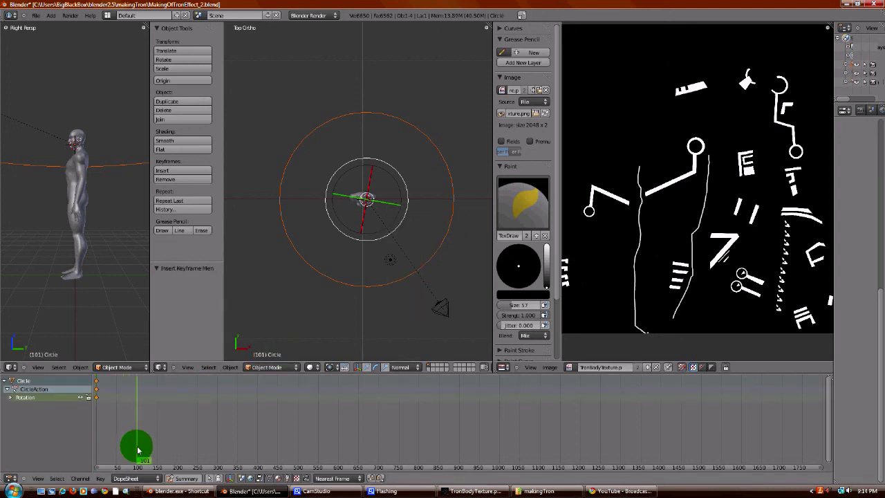
pyautogui.click(11, 478)
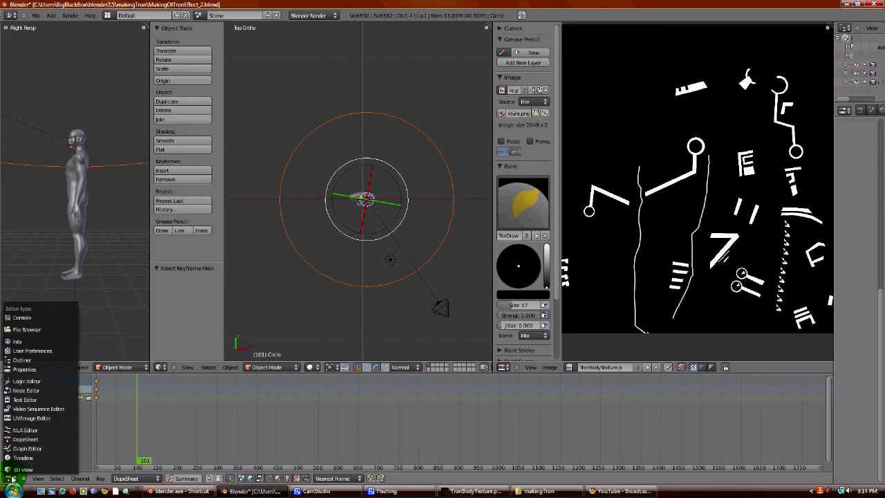
pyautogui.click(37, 440)
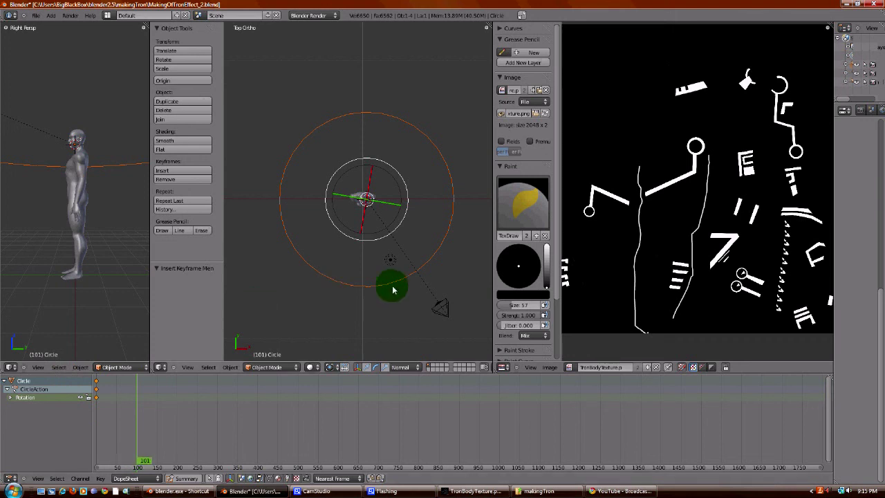
# Step: Rotate the circle 90 degrees in the top view and insert a rotation keyframe at frame 101
pyautogui.press('r')
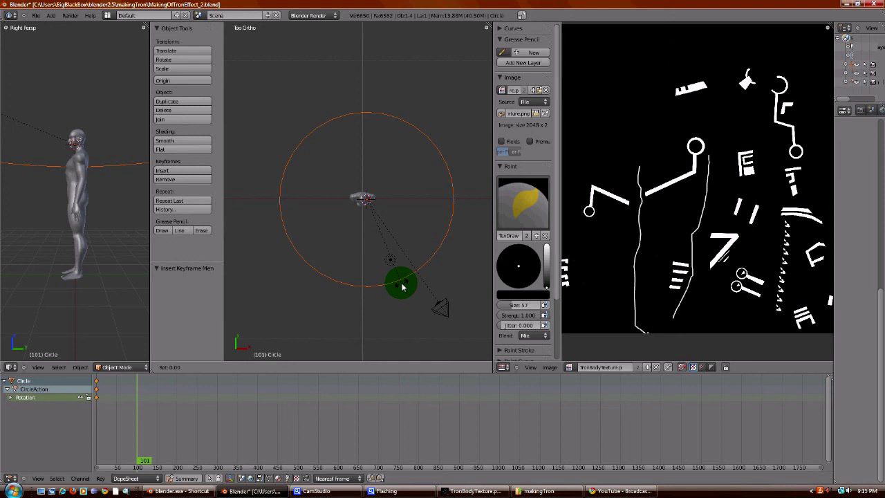
pyautogui.write('90')
pyautogui.press('Return')
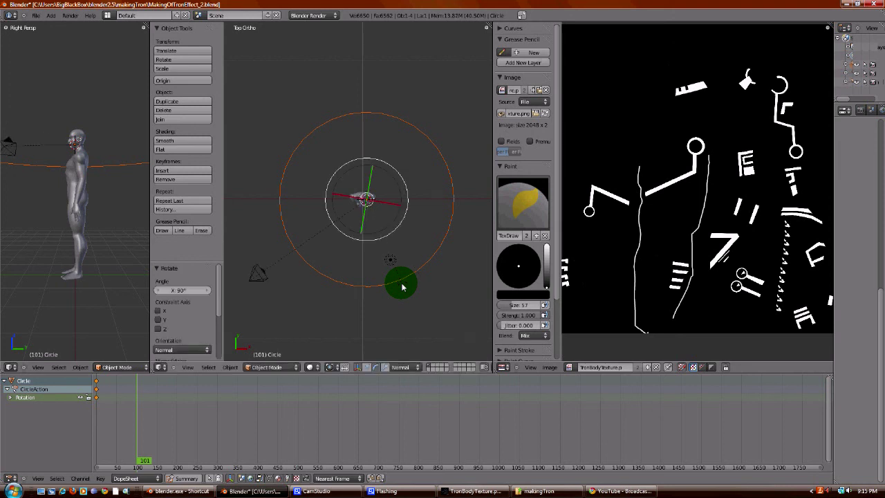
pyautogui.press('i')
pyautogui.click(401, 285)
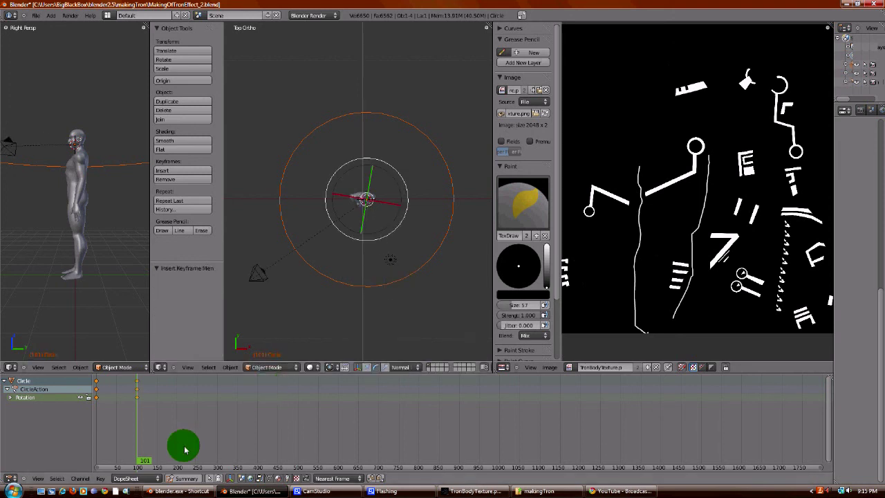
# Step: Rotate the circle by a further 90 degrees at frame 199 and insert a rotation keyframe there
pyautogui.click(177, 448)
pyautogui.rightClick(394, 257)
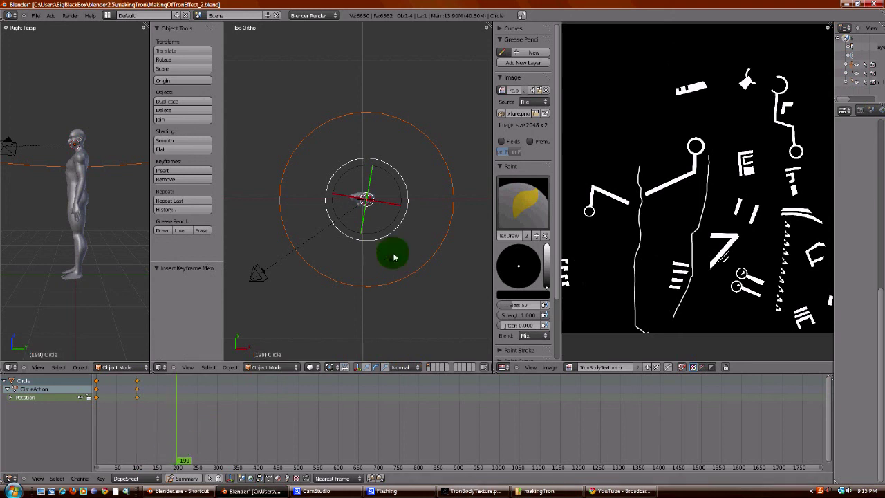
pyautogui.press('r')
pyautogui.press('x')
pyautogui.press('9')
pyautogui.press('0')
pyautogui.press('Return')
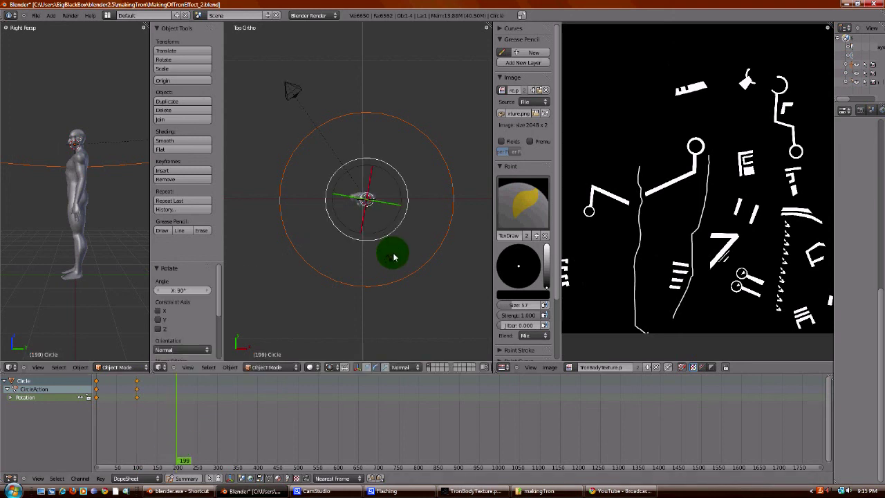
pyautogui.press('i')
pyautogui.click(394, 255)
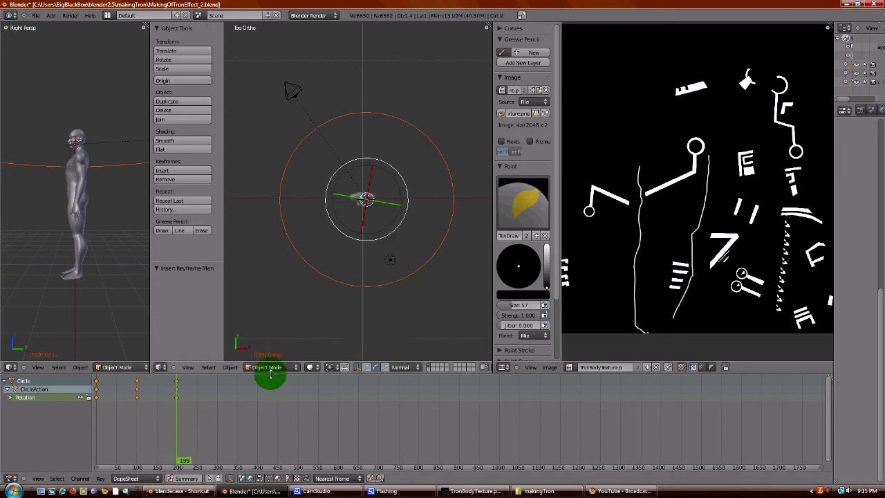
# Step: Move to frame 298, rotate the circle another 90 degrees and insert a rotation keyframe
pyautogui.click(216, 444)
pyautogui.rightClick(396, 251)
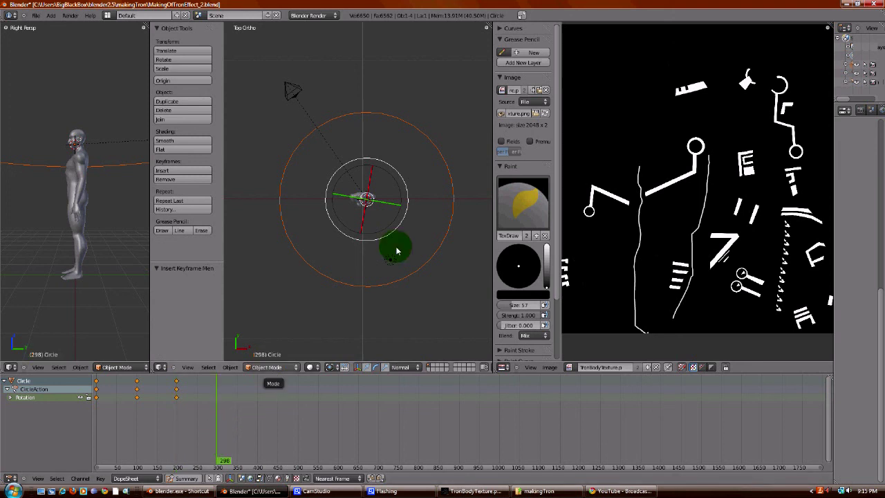
pyautogui.press('r')
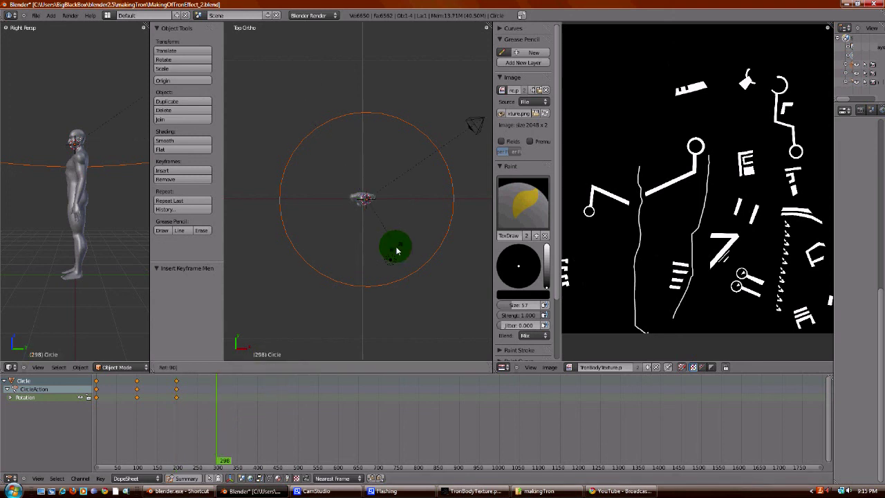
pyautogui.press('Return')
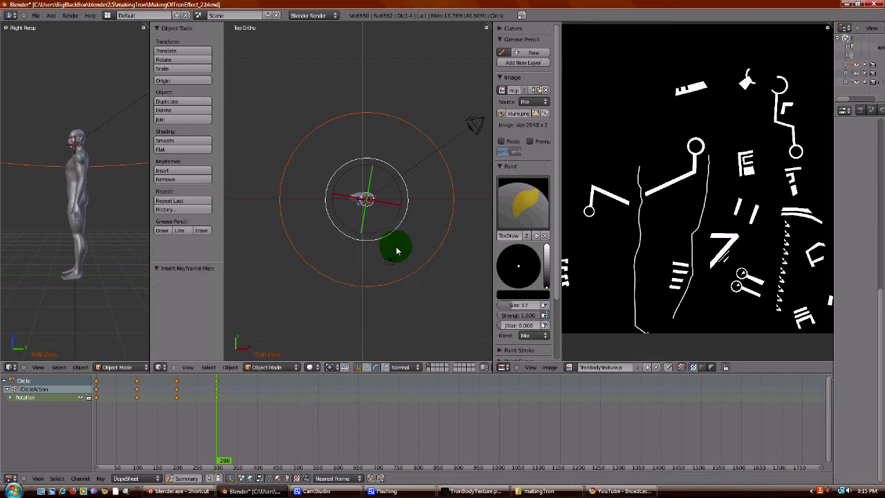
# Step: Rotate the circle 90 degrees more at frame 399 and keyframe its rotation
pyautogui.click(256, 434)
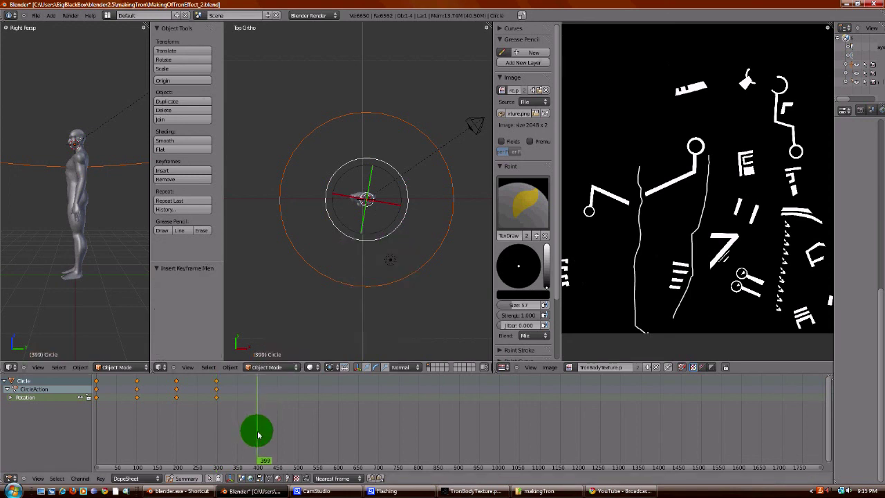
pyautogui.write('r90')
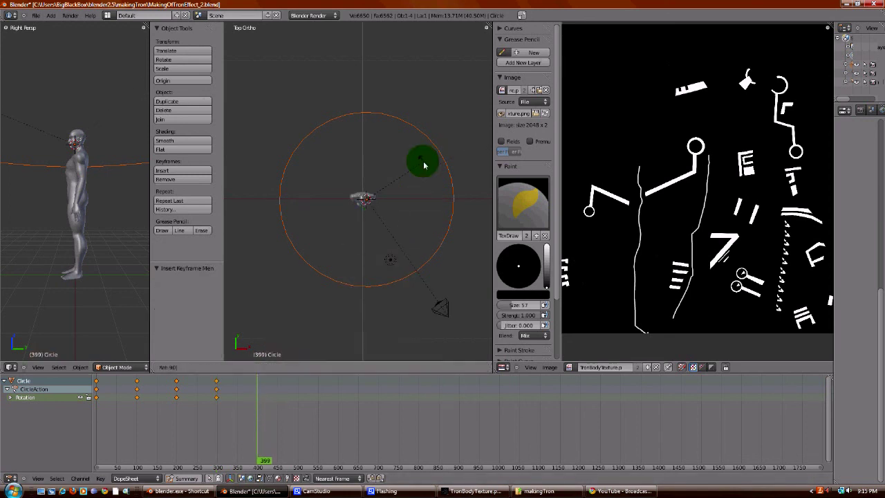
pyautogui.press('Return')
pyautogui.press('i')
pyautogui.click(425, 166)
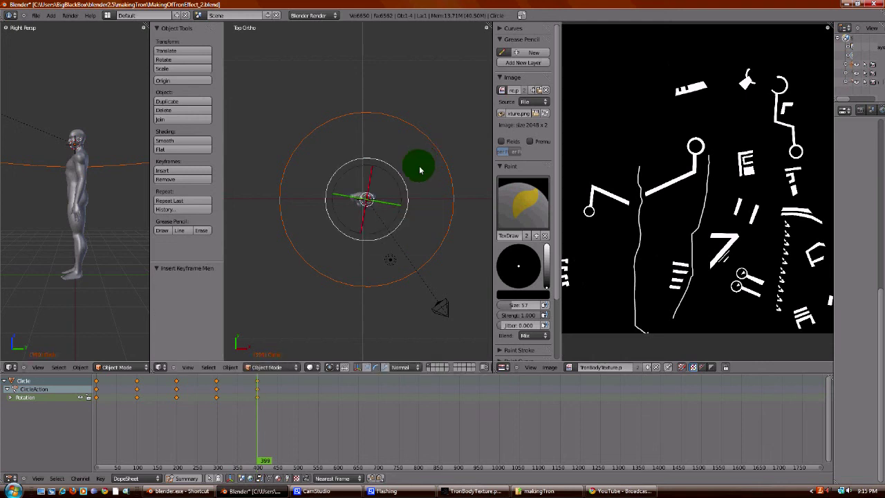
# Step: Rotate the circle 90 degrees at frame 500, keyframe its rotation and save the blend file over the existing one
pyautogui.click(299, 424)
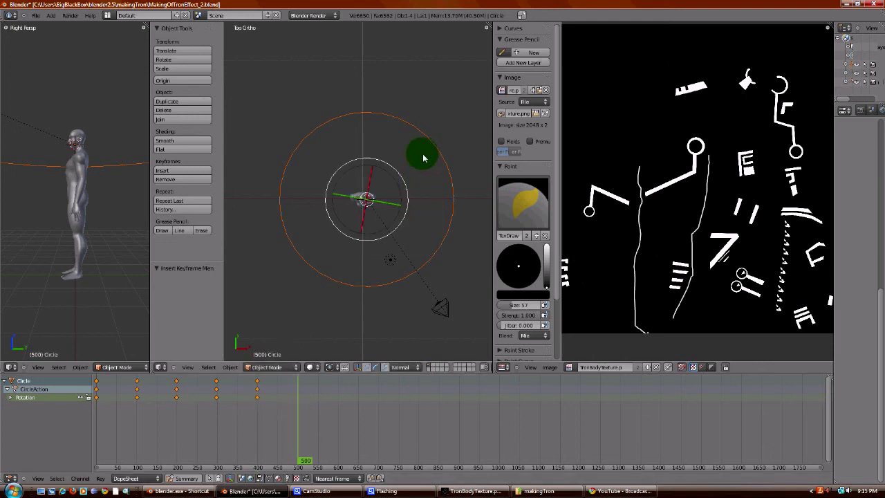
pyautogui.write('r')
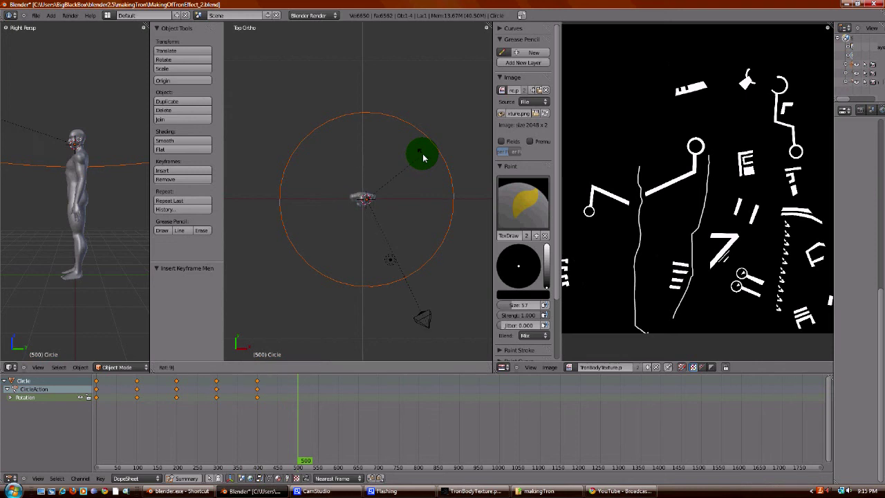
pyautogui.write('90')
pyautogui.press('Return')
pyautogui.press('i')
pyautogui.click(424, 158)
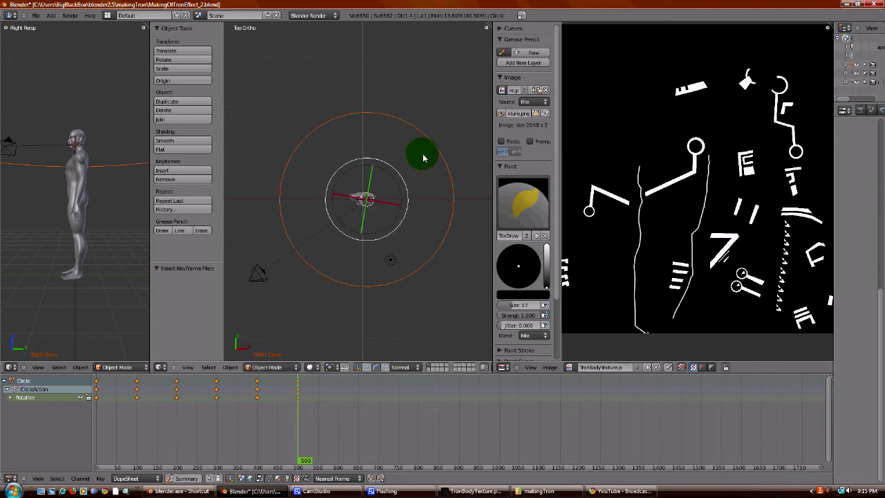
pyautogui.hotkey('ctrl', 's')
pyautogui.click(357, 115)
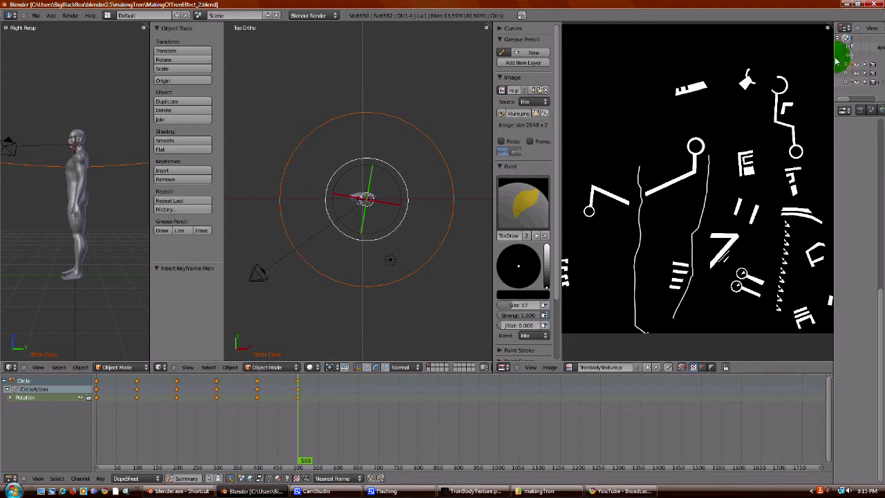
# Step: Widen the properties area and set the end frame of the scene's render frame range to 400
pyautogui.moveTo(834, 75); pyautogui.dragTo(687, 83)
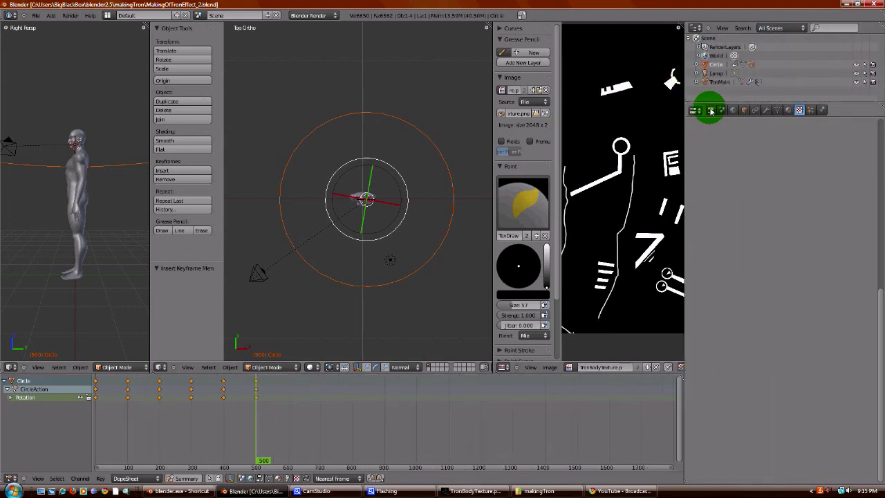
pyautogui.click(711, 109)
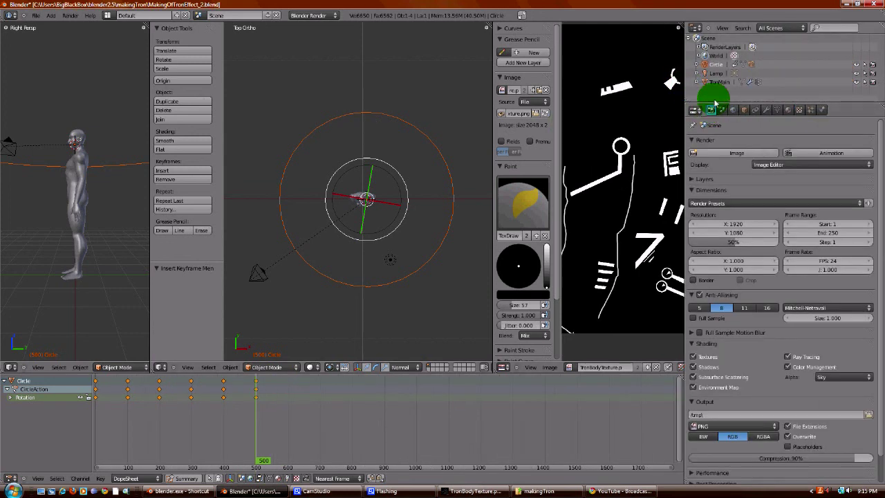
pyautogui.click(835, 234)
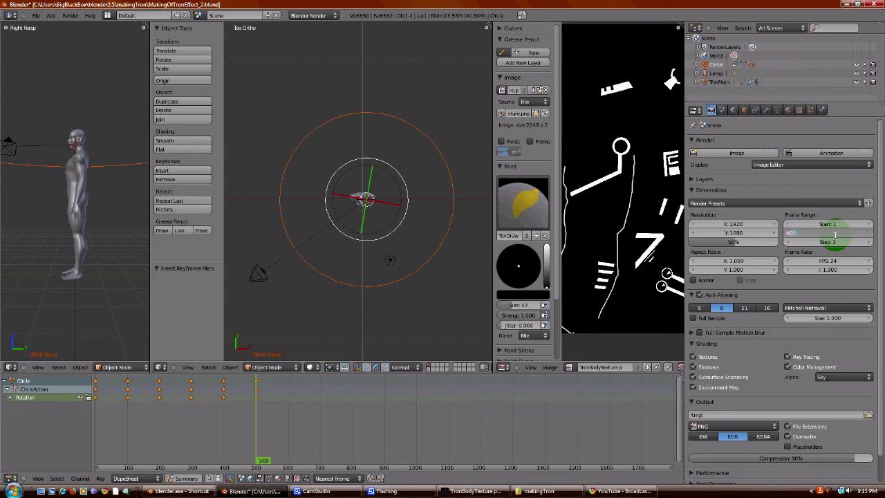
pyautogui.write('400')
pyautogui.press('Return')
# Step: Set the render resolution to 640 by 480 pixels
pyautogui.click(747, 224)
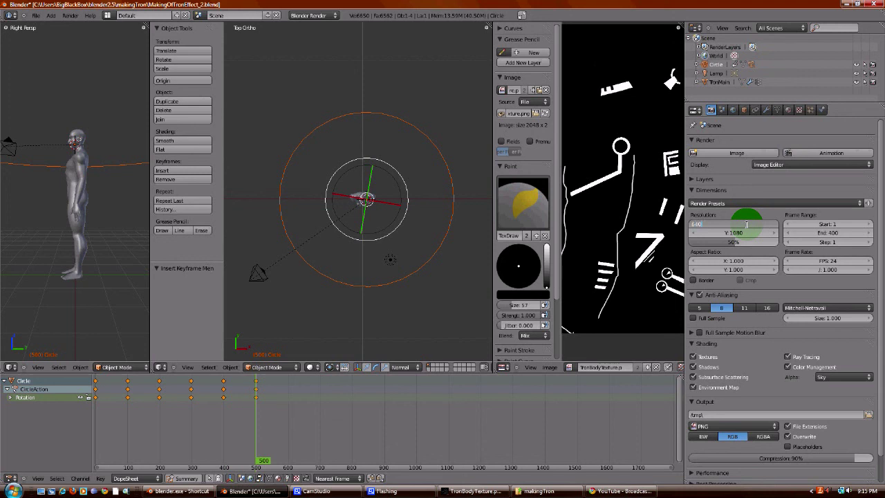
pyautogui.write('640')
pyautogui.press('Return')
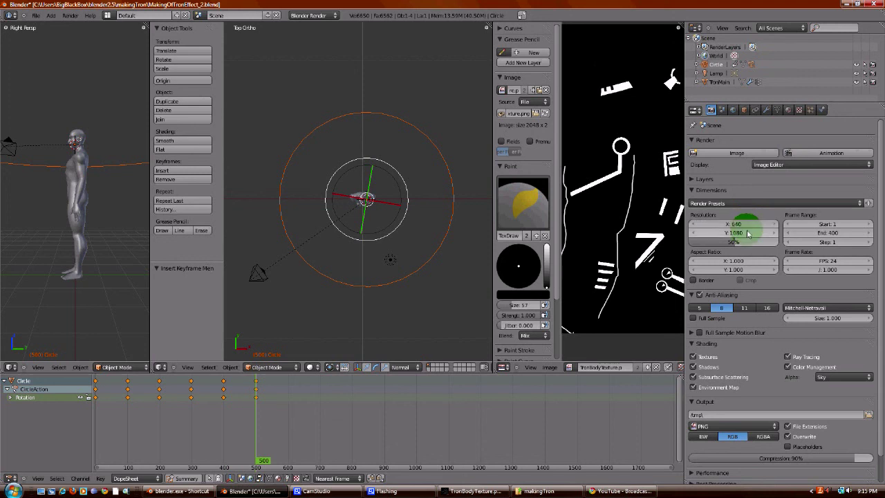
pyautogui.click(746, 233)
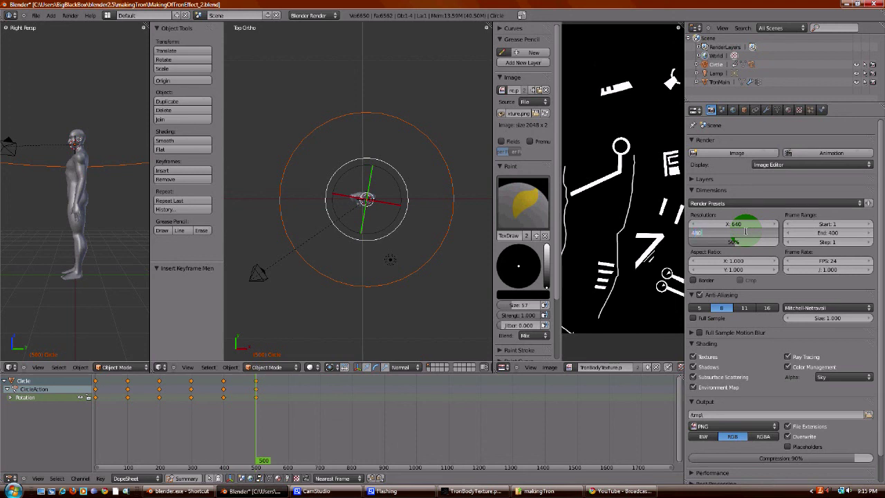
pyautogui.write('480')
pyautogui.press('Return')
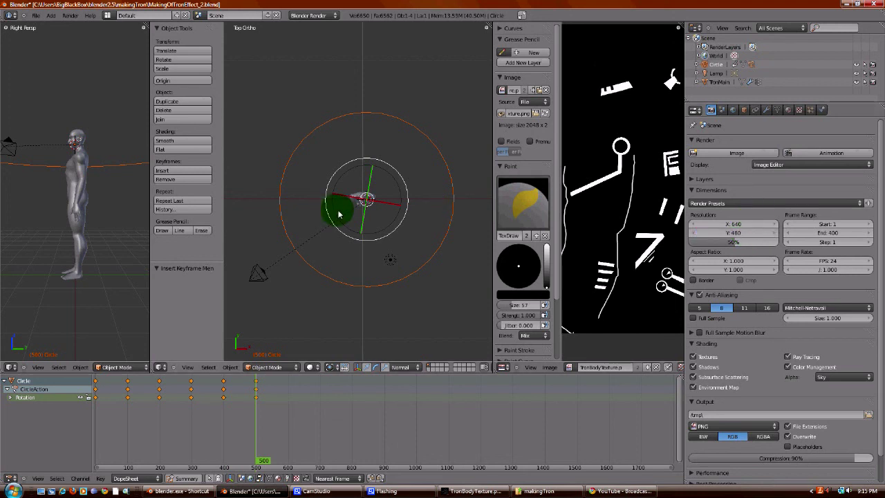
# Step: Set the render resolution scale to 100% and start rendering the animation
pyautogui.press('KP_0')
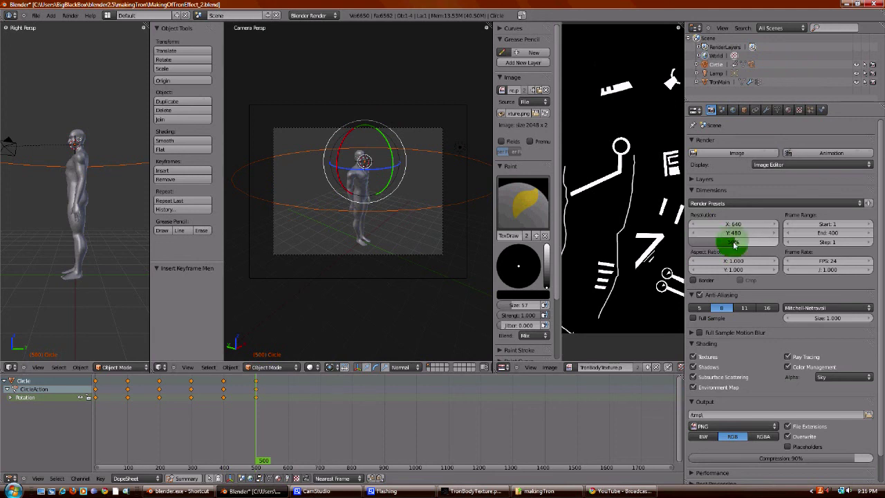
pyautogui.moveTo(735, 243); pyautogui.dragTo(801, 245)
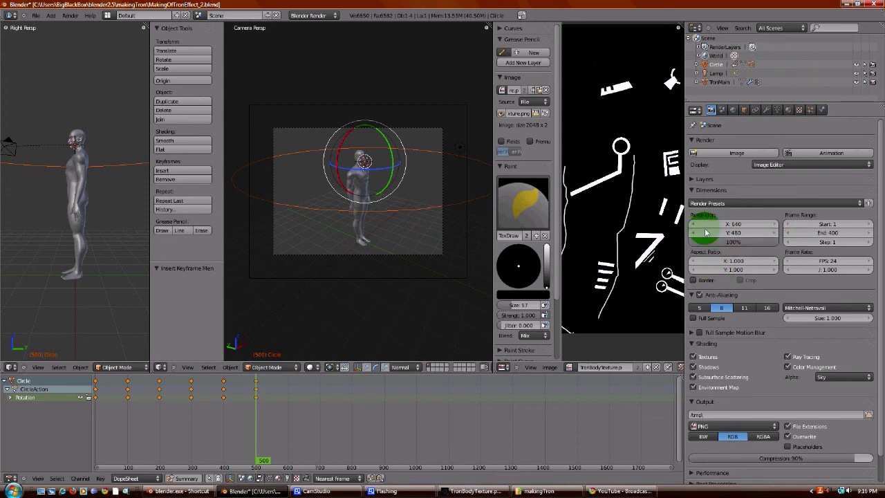
pyautogui.click(806, 157)
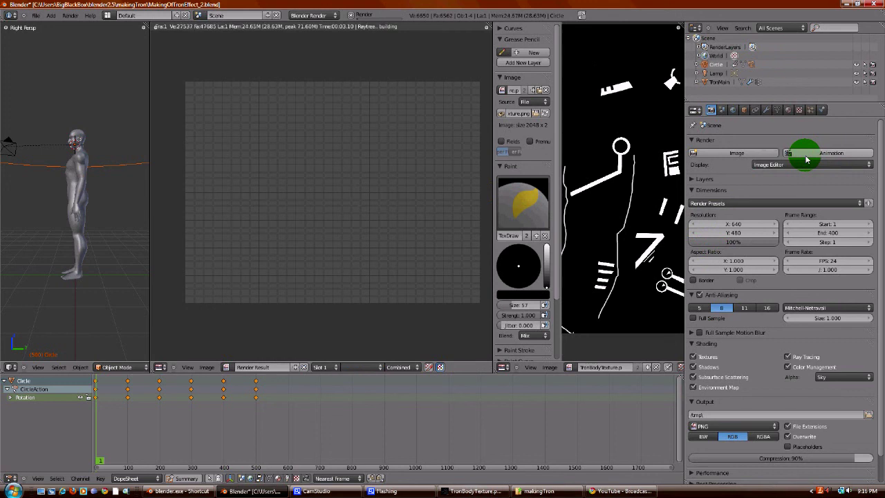